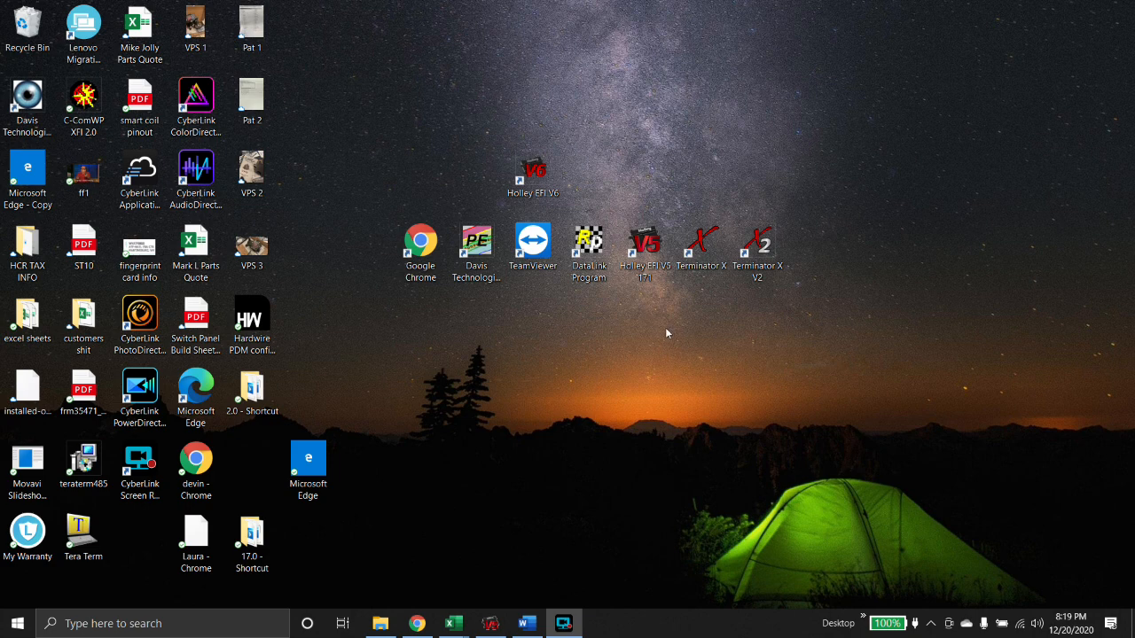
- Launch Terminator X from its desktop shortcut
{"action": "double_click", "coordinate": [703, 257]}
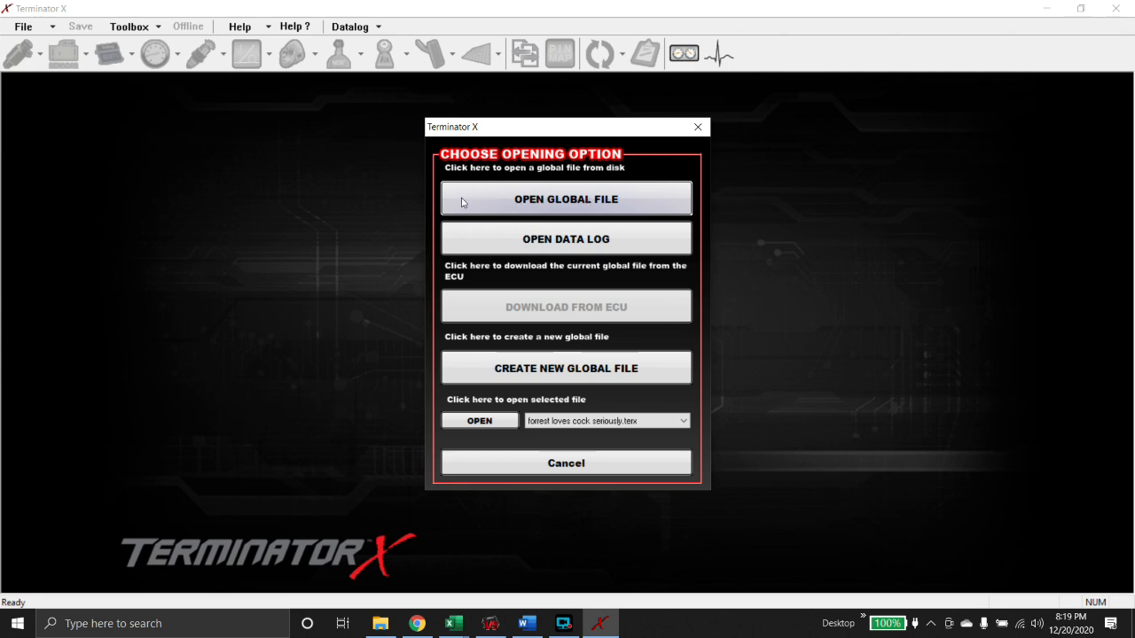
- Load the saved N/A 454 .terx global file, then minimize Terminator X
{"action": "left_click", "coordinate": [529, 205]}
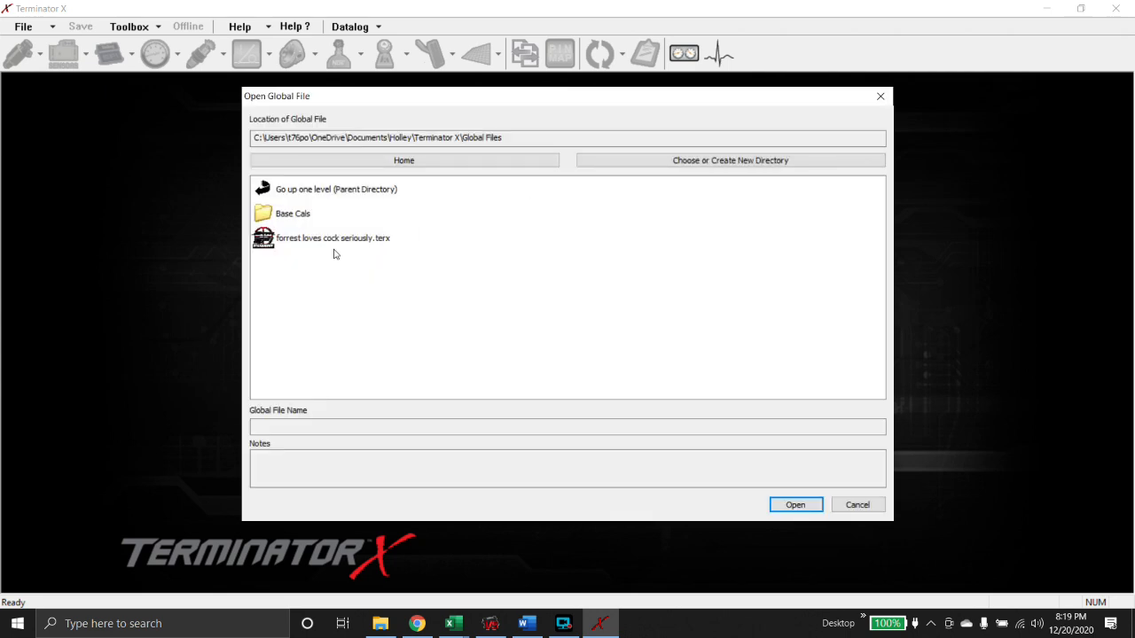
{"action": "left_click", "coordinate": [334, 241]}
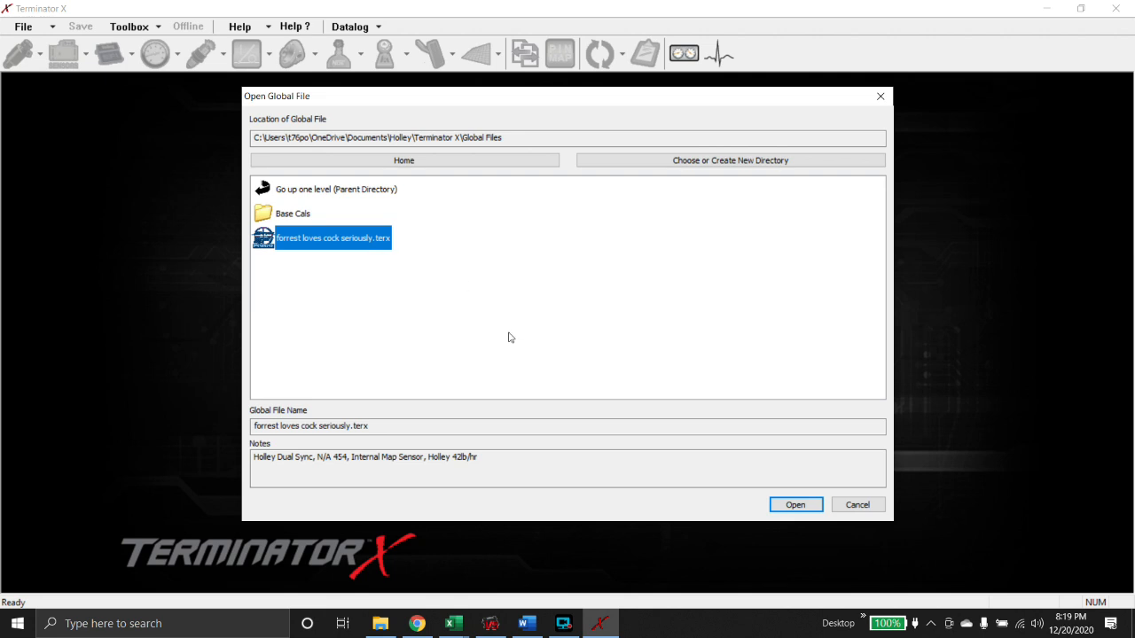
{"action": "left_click", "coordinate": [787, 506]}
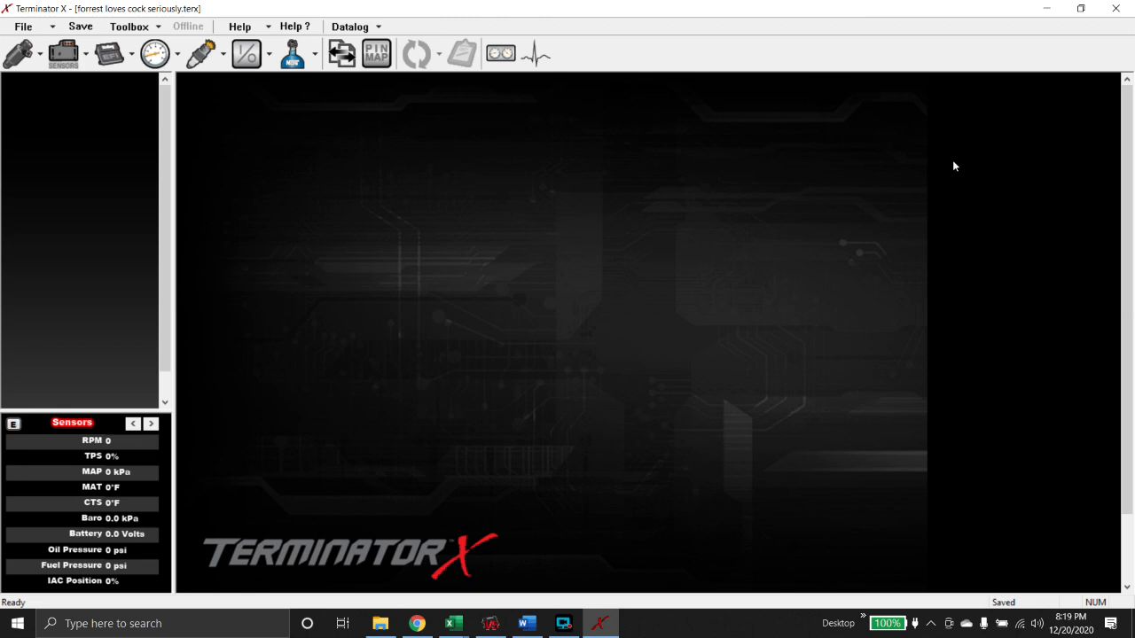
{"action": "left_click", "coordinate": [1046, 9]}
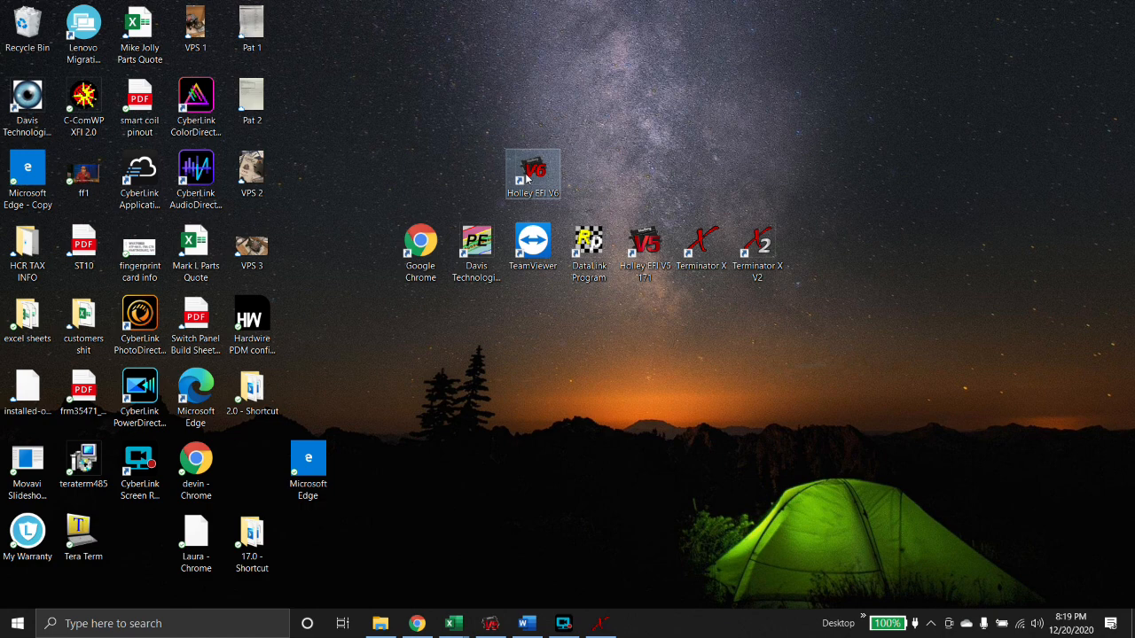
- Launch Holley EFI V6 and open MPI36SB215HE.hefi from the Base Cals folder
{"action": "double_click", "coordinate": [526, 179]}
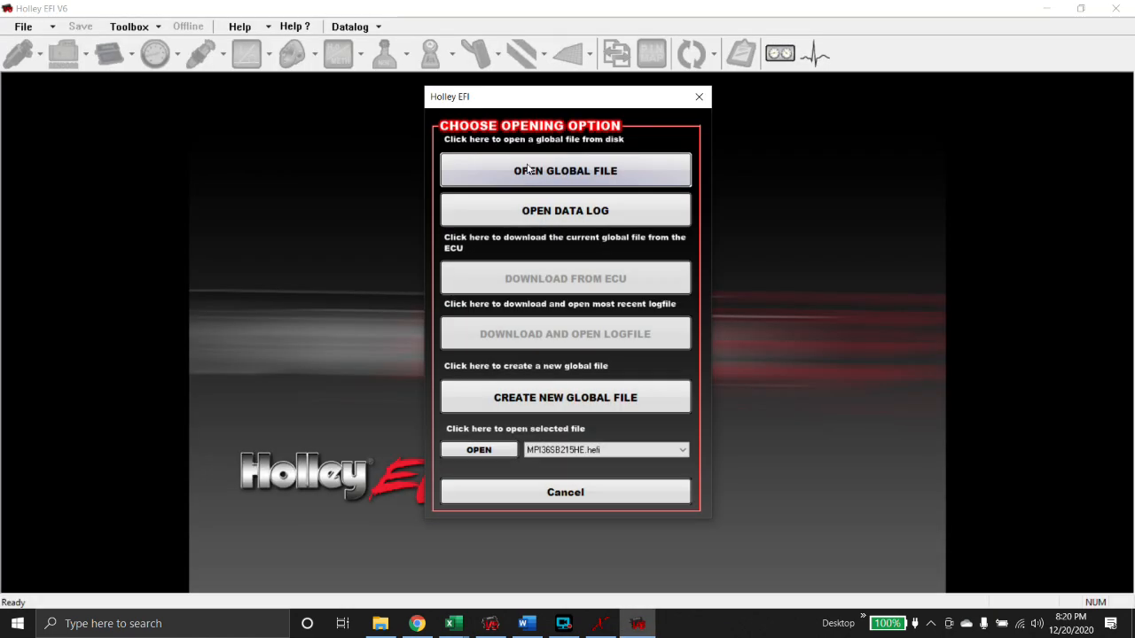
{"action": "left_click", "coordinate": [533, 180]}
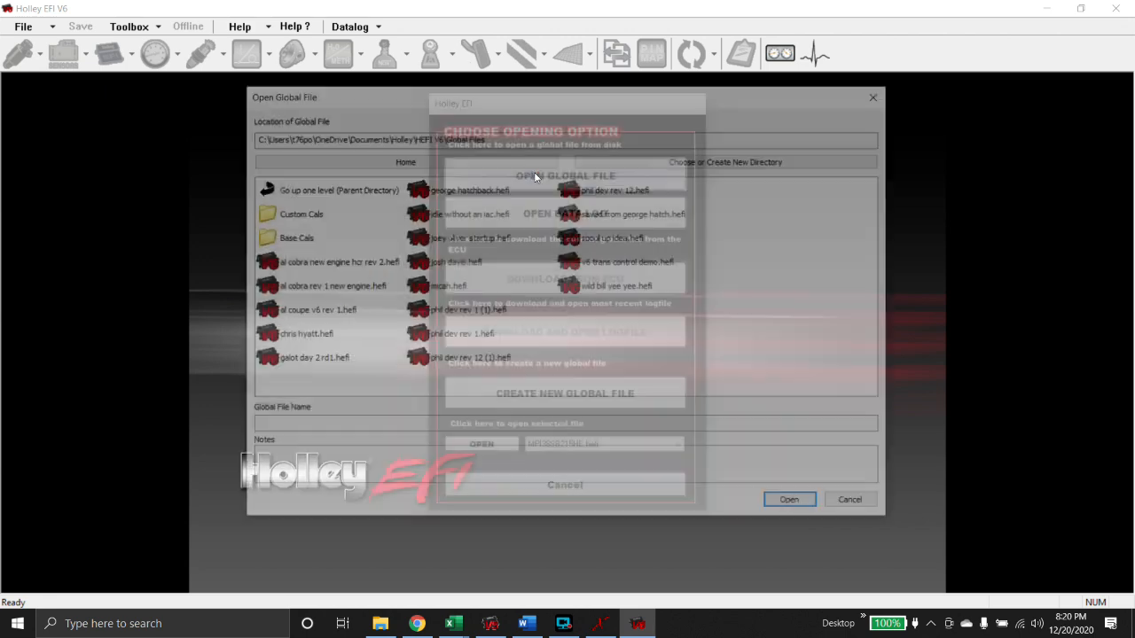
{"action": "double_click", "coordinate": [297, 214]}
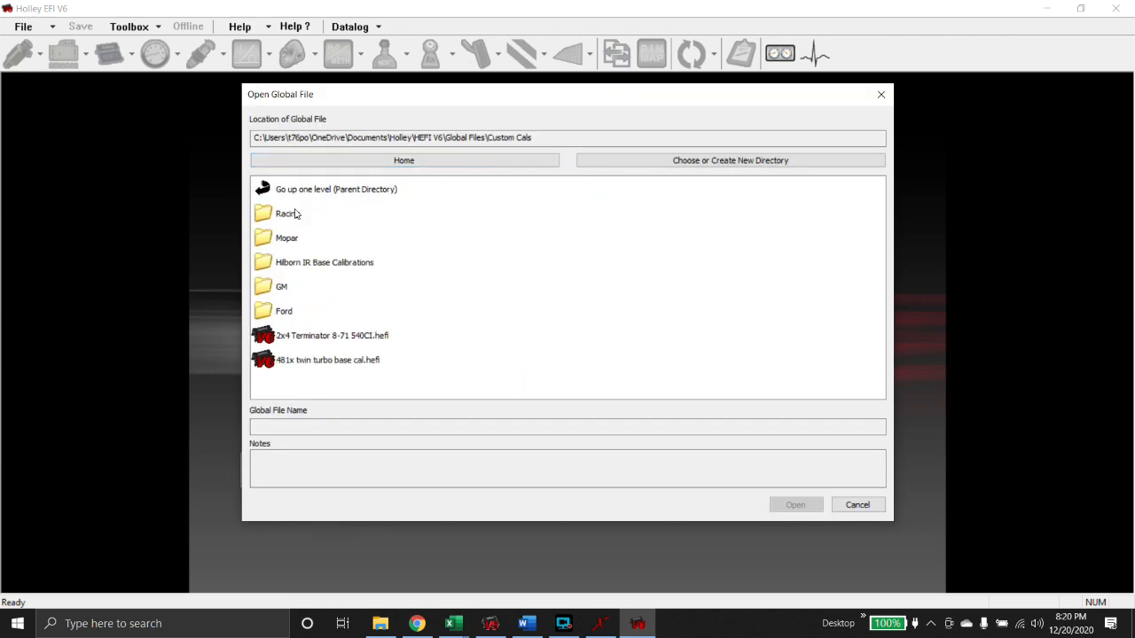
{"action": "double_click", "coordinate": [277, 201]}
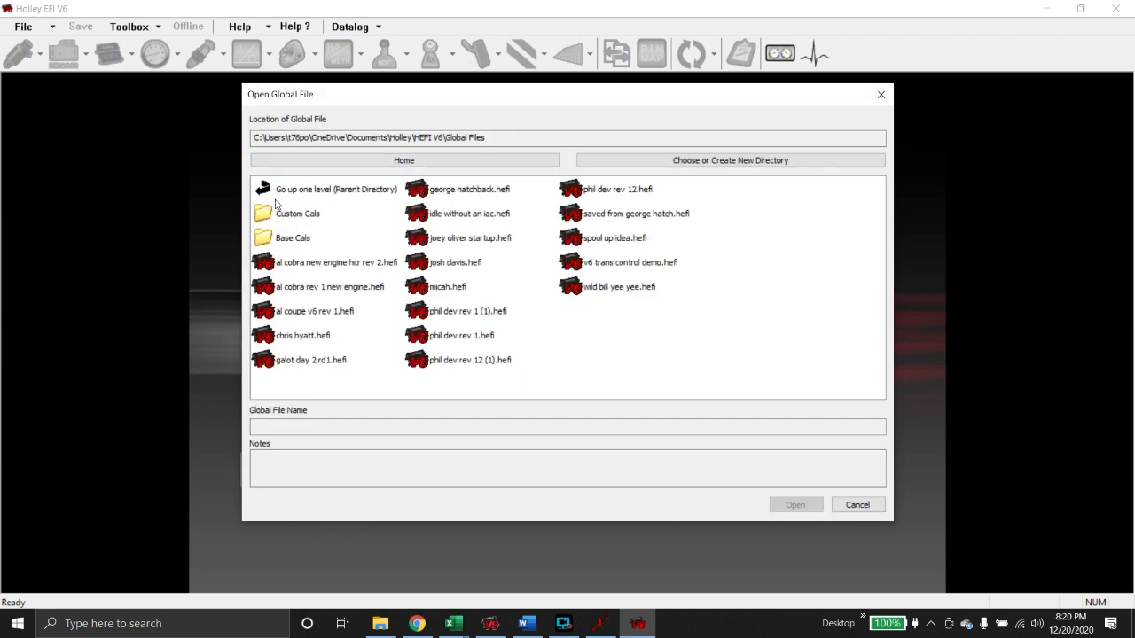
{"action": "double_click", "coordinate": [299, 241]}
{"action": "double_click", "coordinate": [301, 214]}
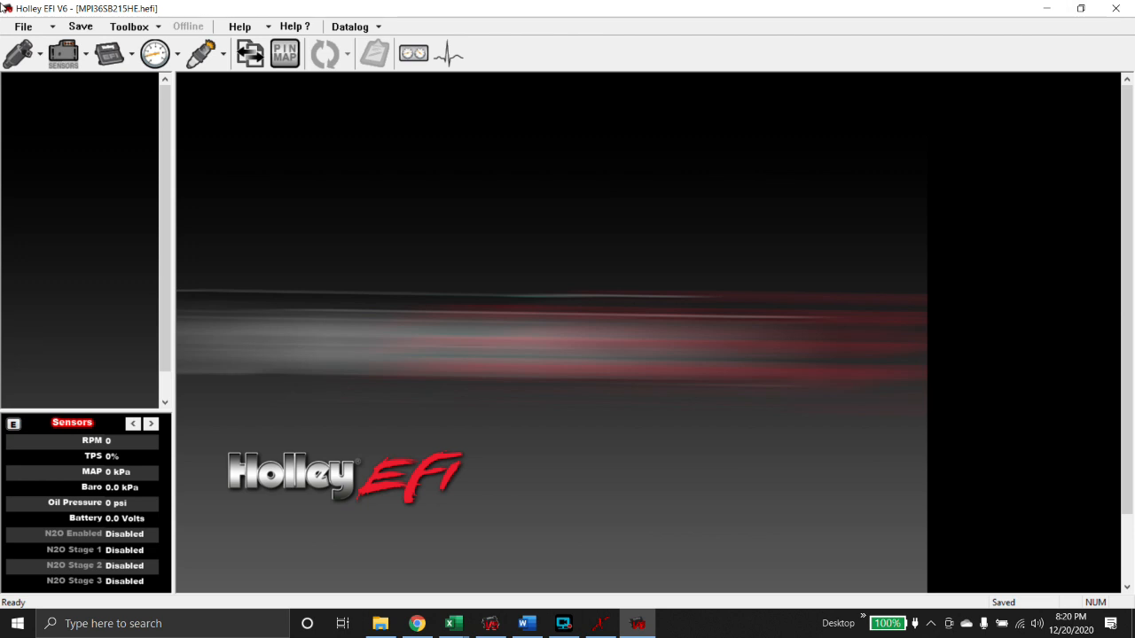
- Save the calibration as a new global file under the customer's name in Global Files
{"action": "left_click", "coordinate": [21, 26]}
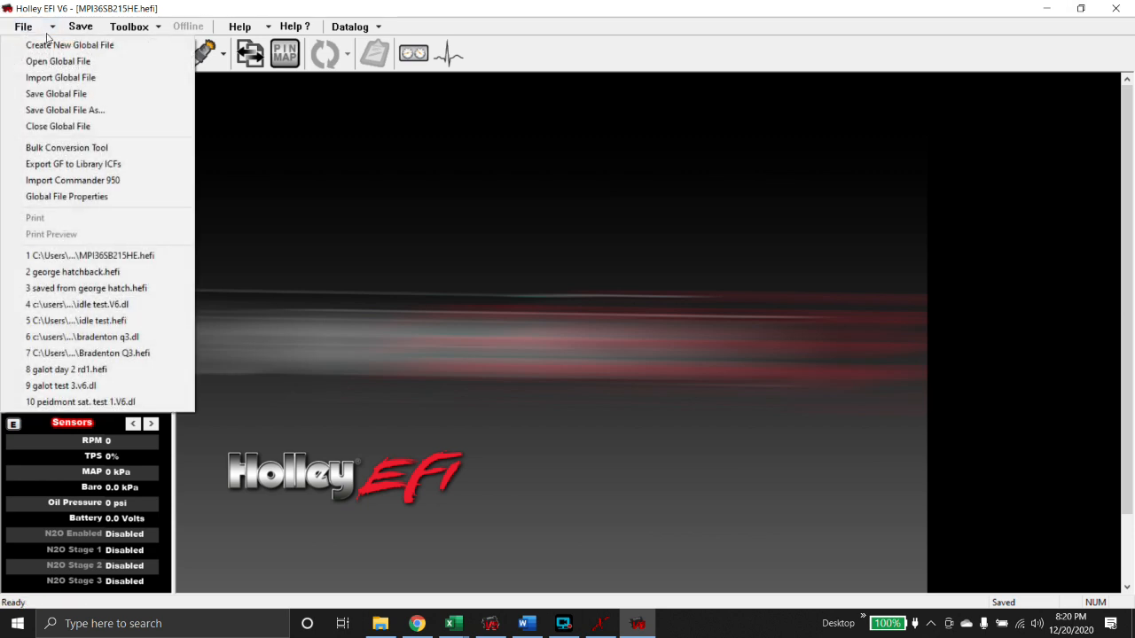
{"action": "left_click", "coordinate": [64, 110]}
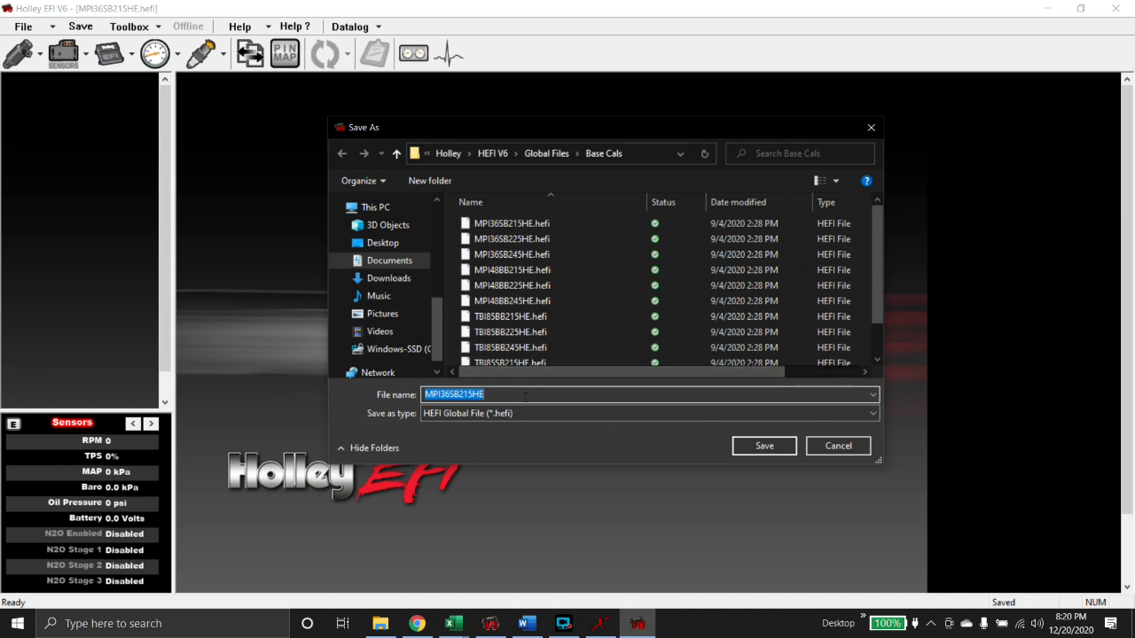
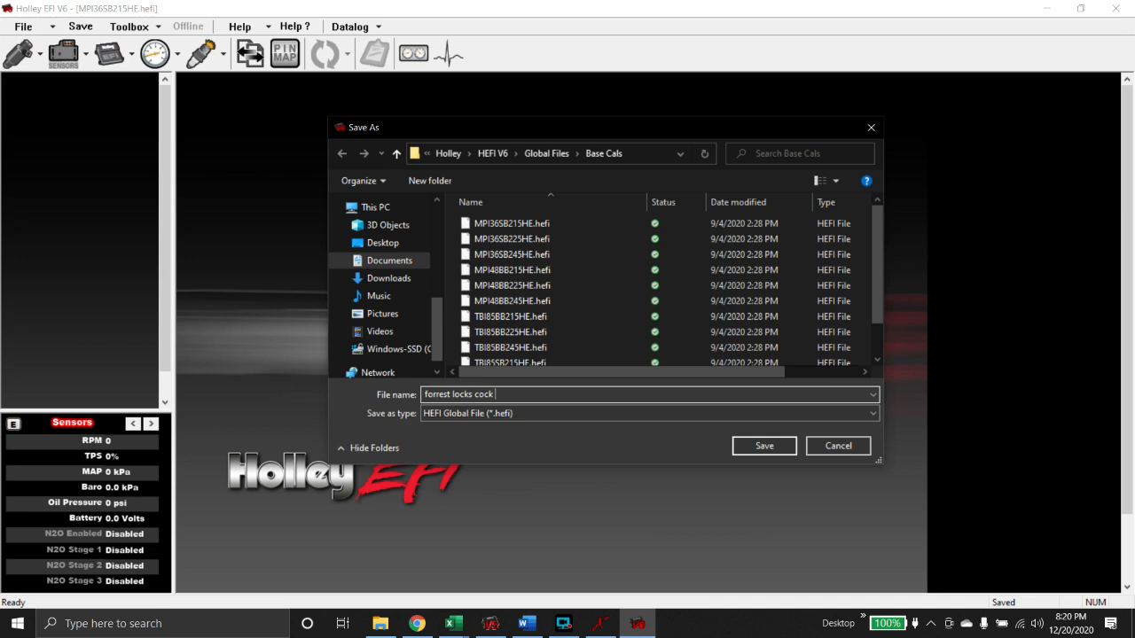
{"action": "type", "text": " seriously"}
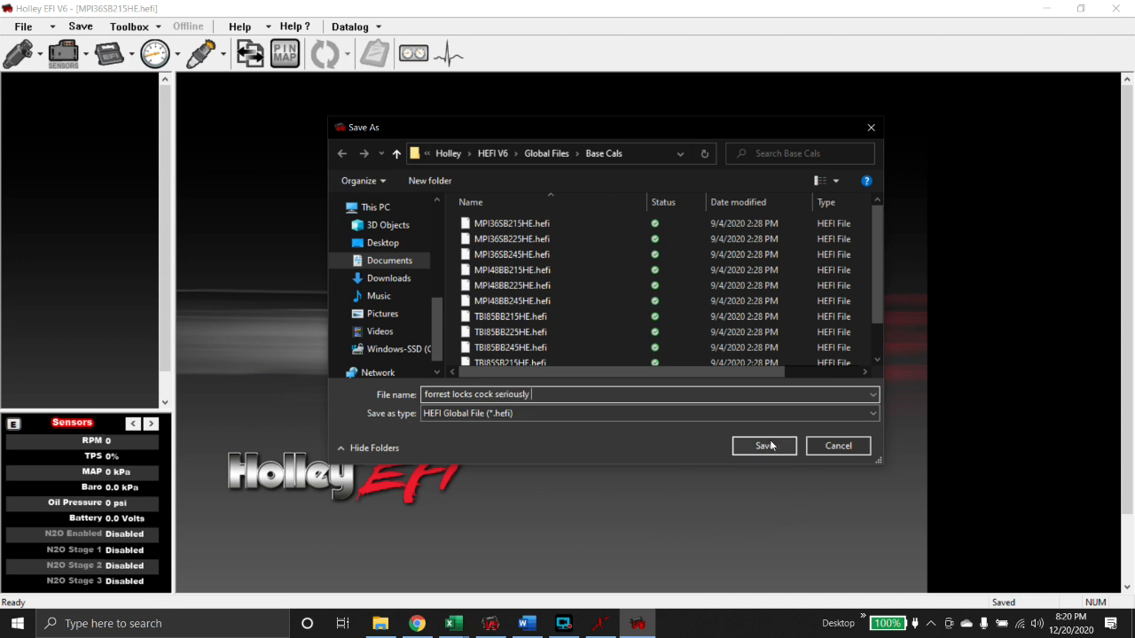
{"action": "left_click", "coordinate": [543, 156]}
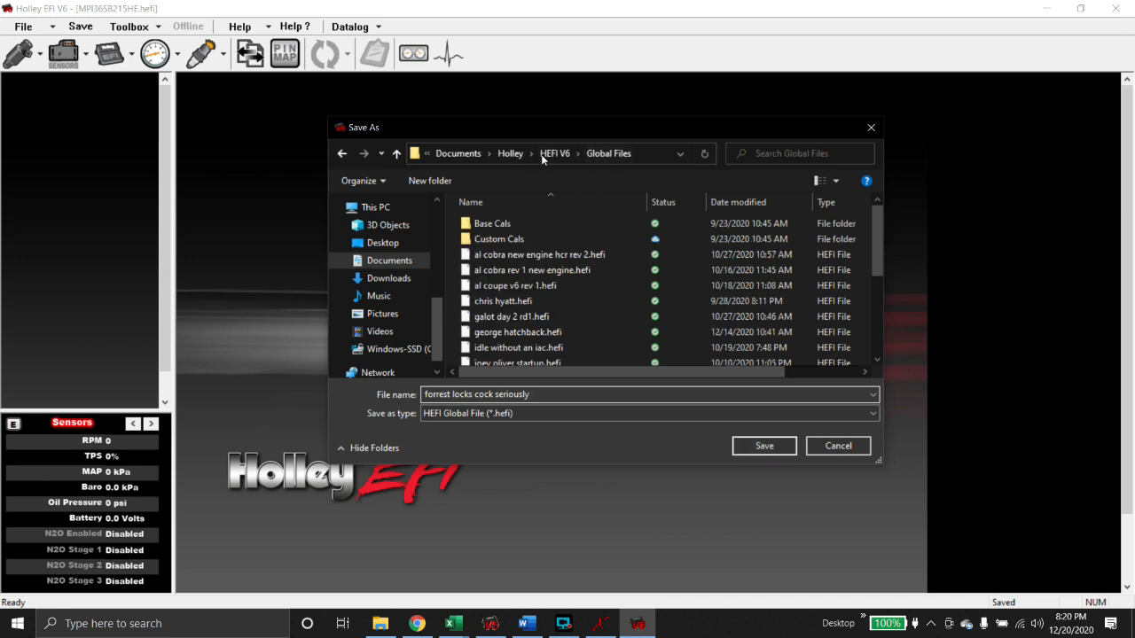
{"action": "left_click", "coordinate": [767, 448]}
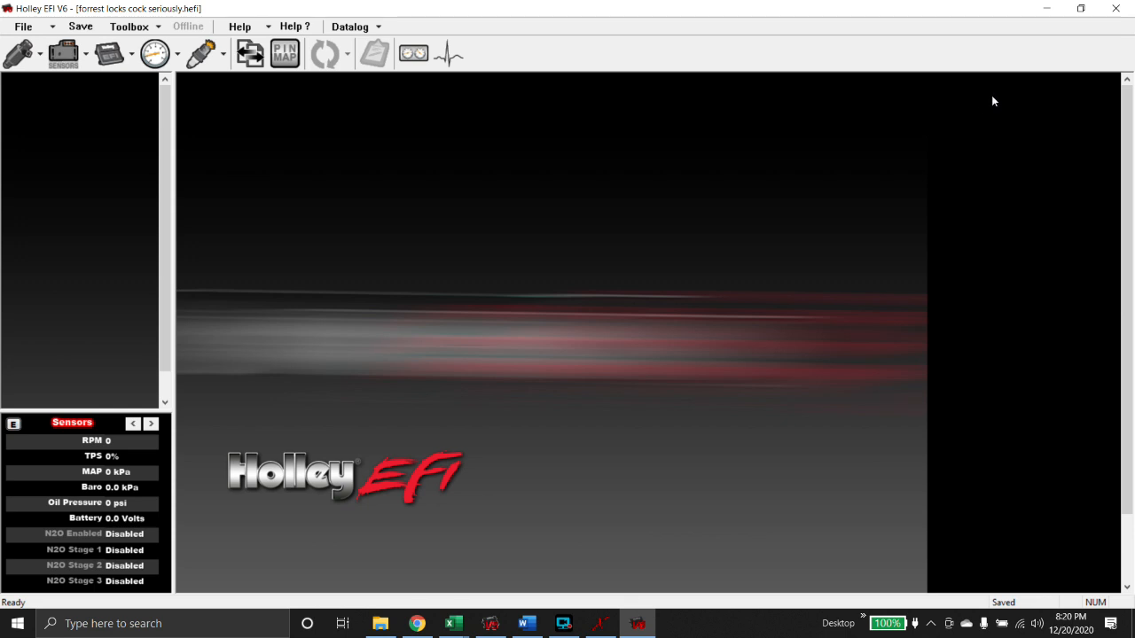
- Snap Holley EFI V6 to the right half and Terminator X to the left half
{"action": "left_click", "coordinate": [1080, 8]}
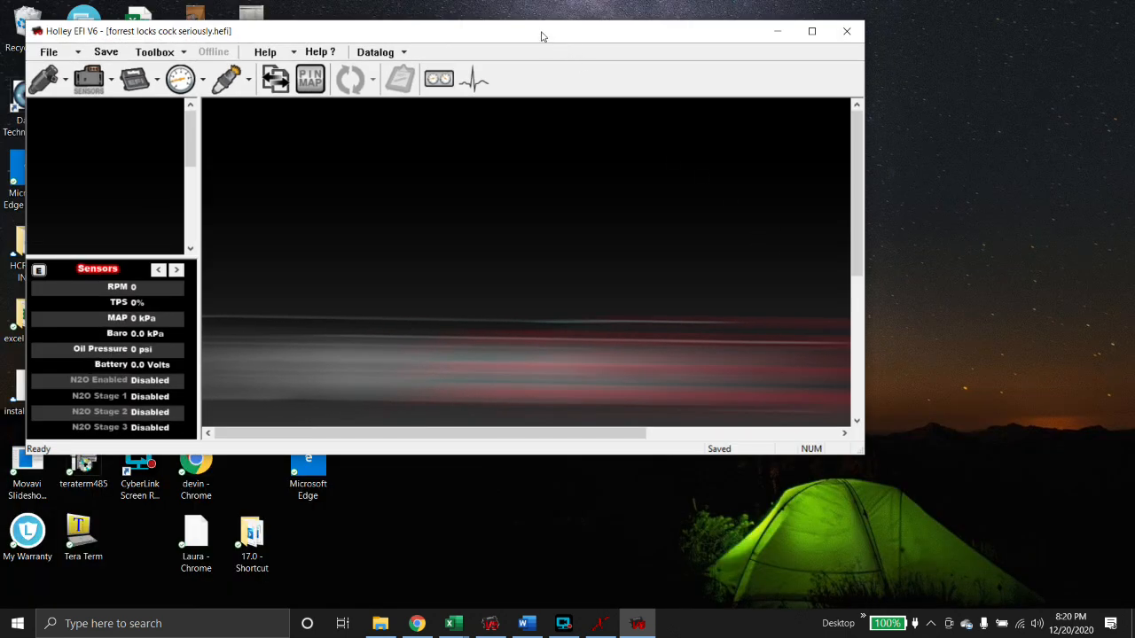
{"action": "left_click_drag", "start_coordinate": [543, 36], "coordinate": [1133, 106]}
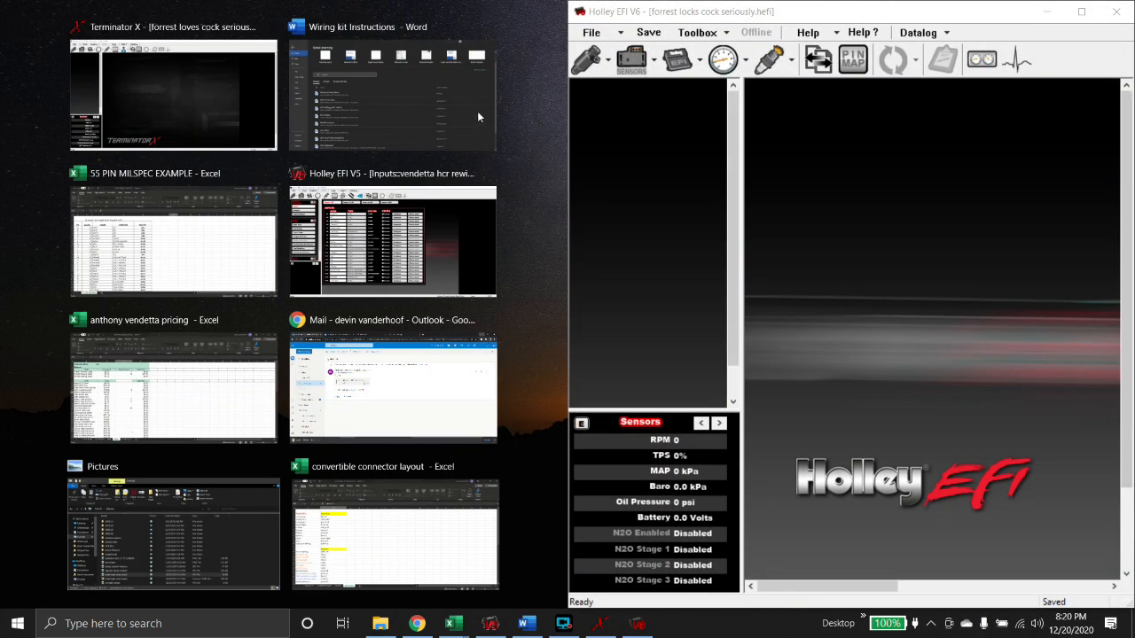
{"action": "left_click", "coordinate": [220, 79]}
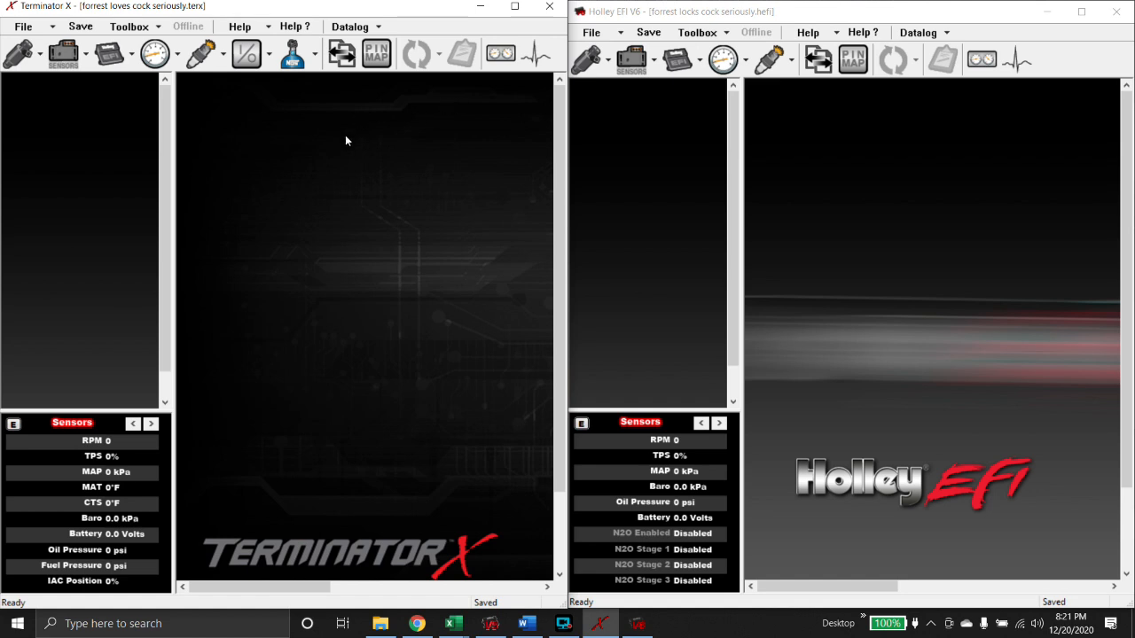
- Show the System parameters page in Terminator X
{"action": "left_click", "coordinate": [858, 135]}
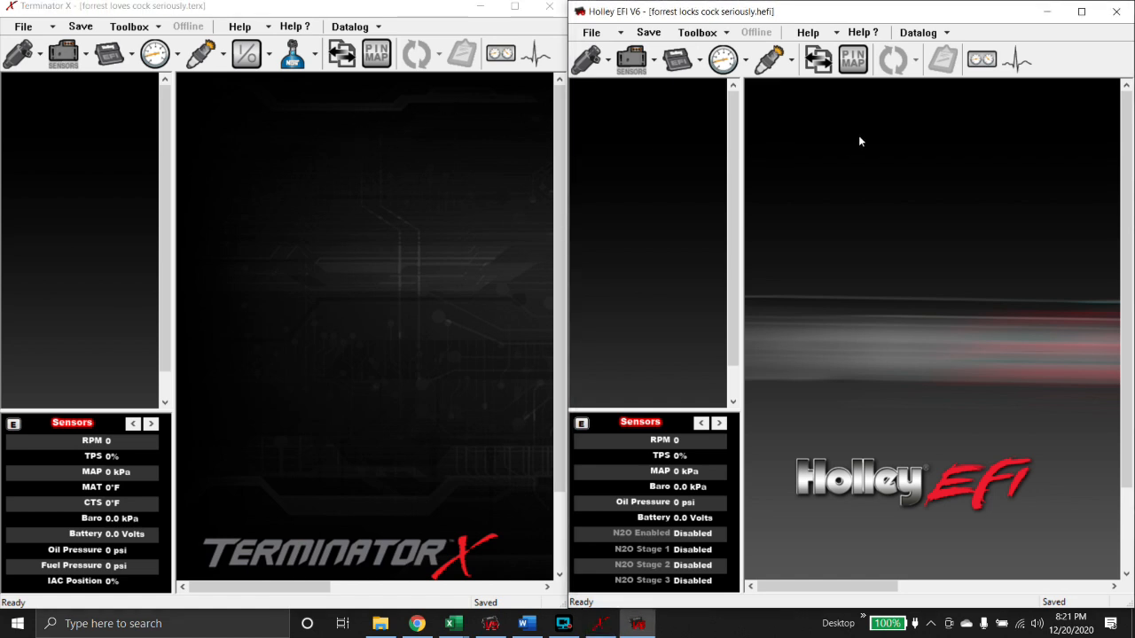
{"action": "left_click", "coordinate": [421, 136]}
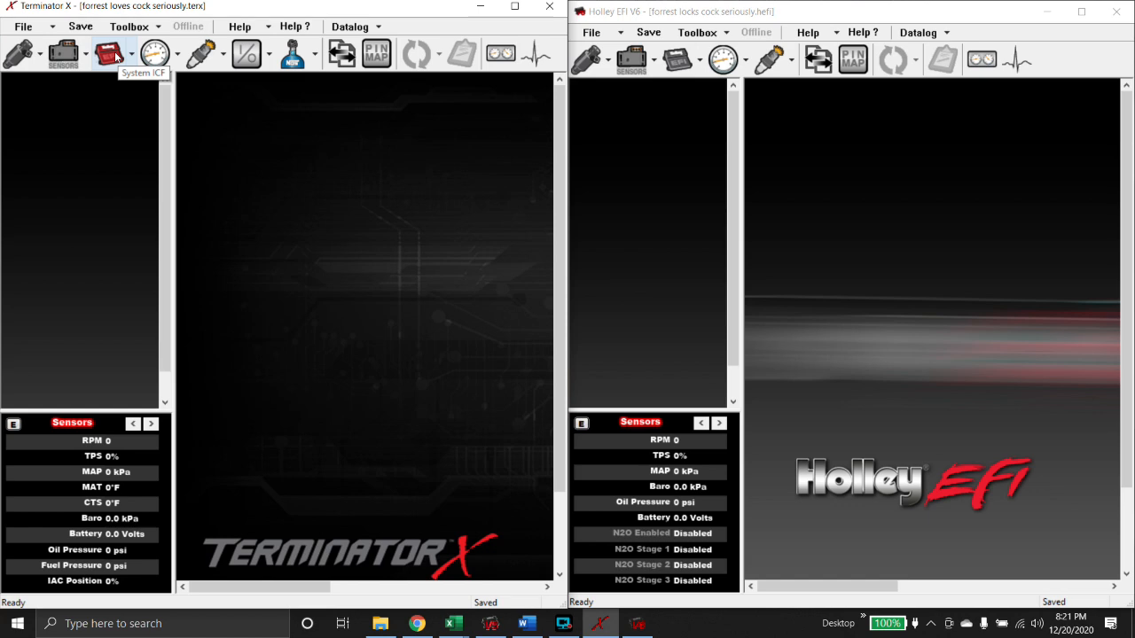
{"action": "left_click", "coordinate": [116, 56]}
- Change Holley's engine displacement to 540 CI on the Engine Parameters page
{"action": "left_click", "coordinate": [686, 70]}
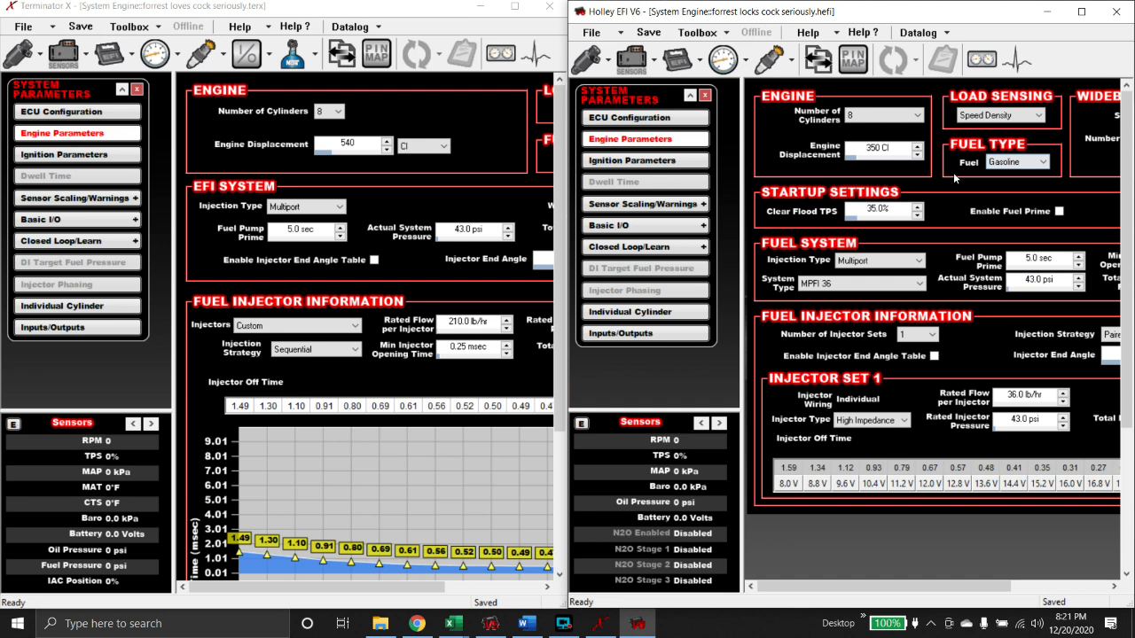
{"action": "left_click", "coordinate": [884, 156]}
{"action": "type", "text": "540"}
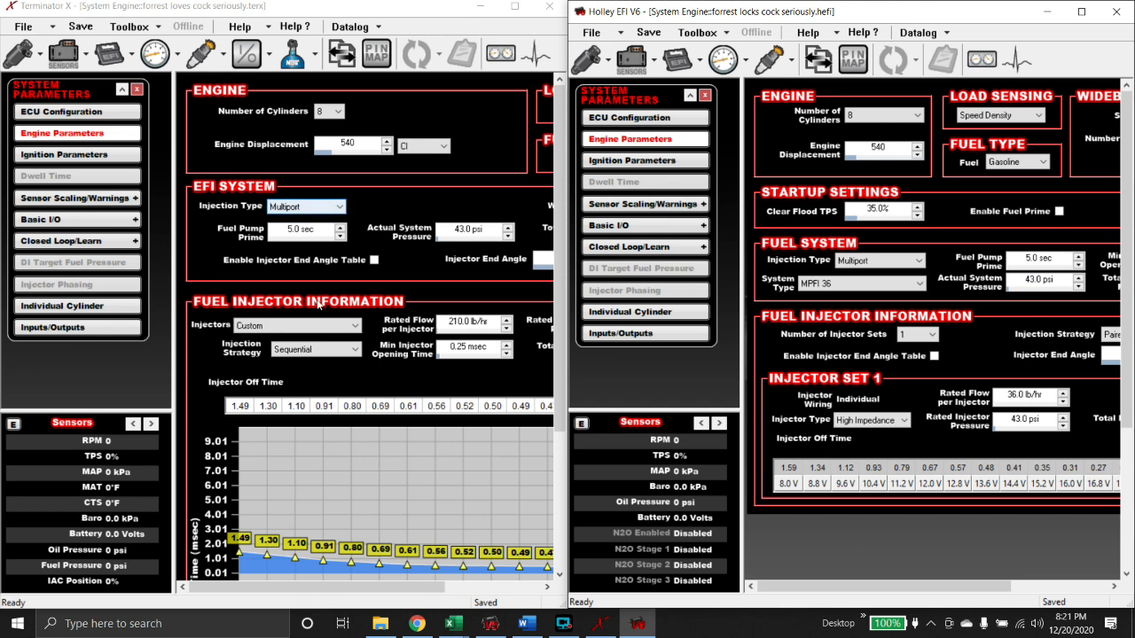
{"action": "left_click_drag", "start_coordinate": [392, 587], "coordinate": [484, 581]}
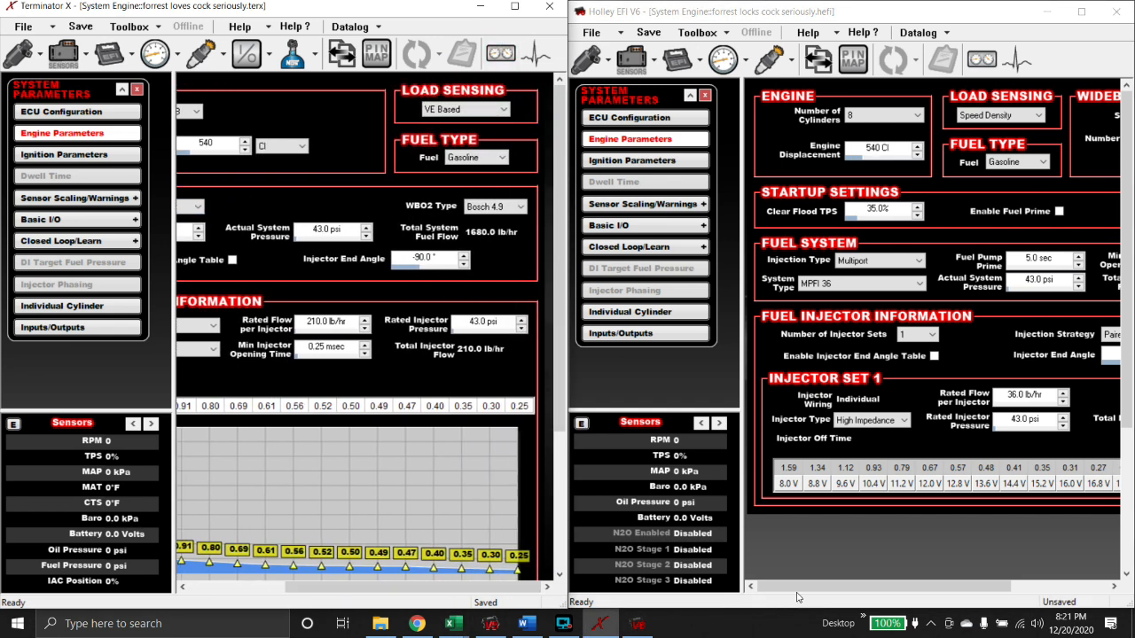
- Switch Holley's load sensing to VE Based, accepting the fuel and spark map conversion
{"action": "left_click", "coordinate": [815, 587]}
{"action": "left_click_drag", "start_coordinate": [815, 587], "coordinate": [838, 587]}
{"action": "left_click", "coordinate": [984, 115]}
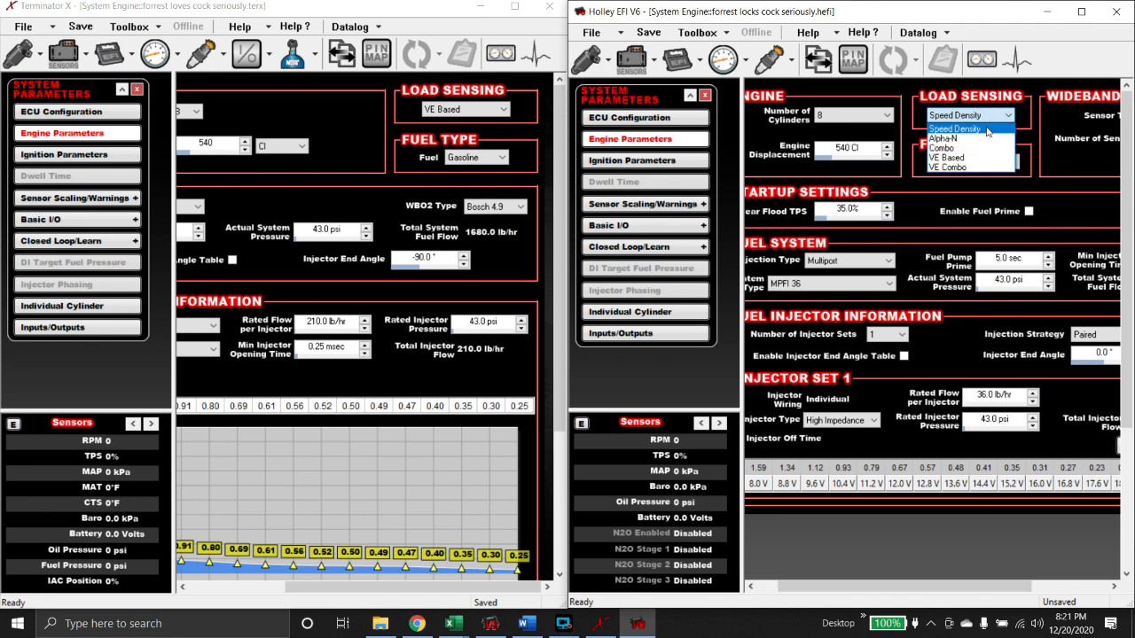
{"action": "left_click", "coordinate": [980, 157]}
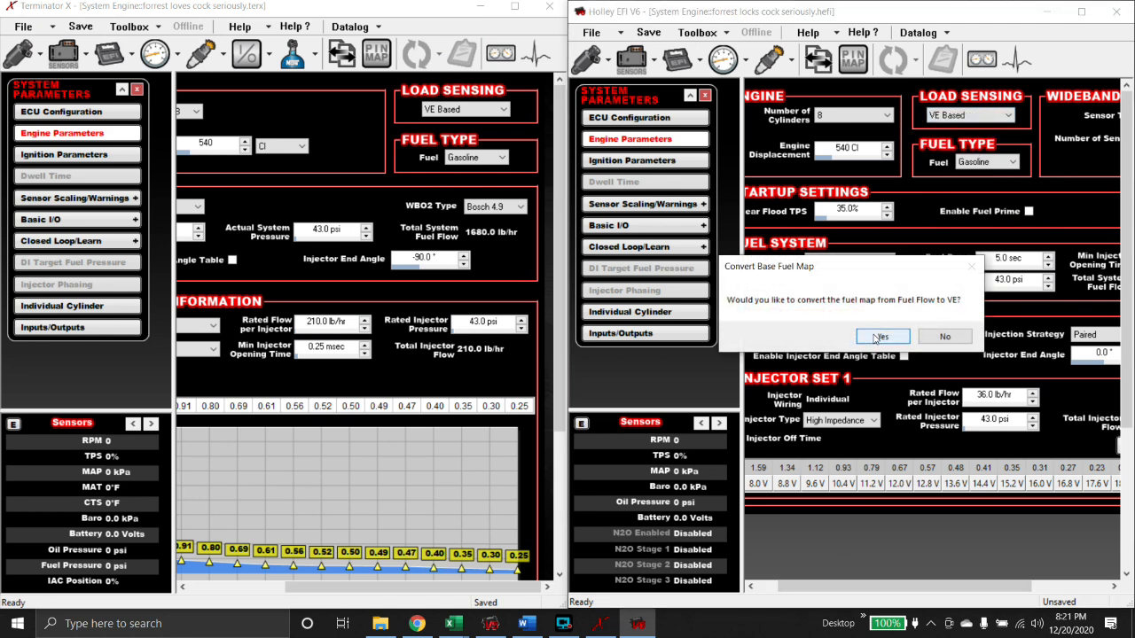
{"action": "left_click", "coordinate": [874, 338]}
{"action": "left_click", "coordinate": [893, 343]}
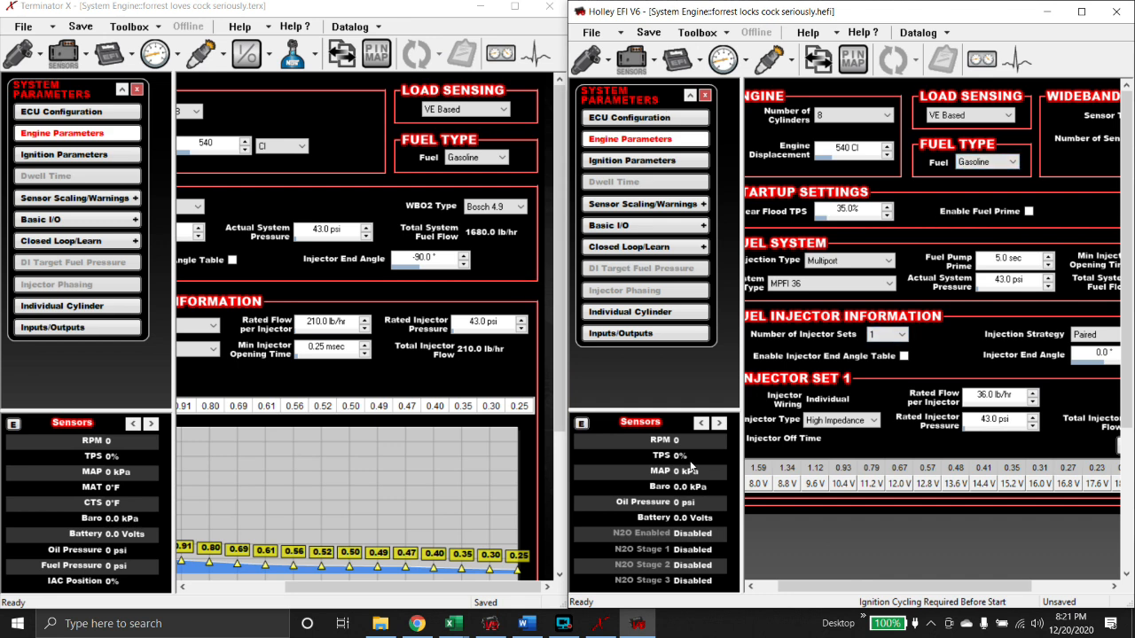
- Change the wideband O2 sensor type from Bosch to NTK
{"action": "left_click_drag", "start_coordinate": [820, 586], "coordinate": [902, 589]}
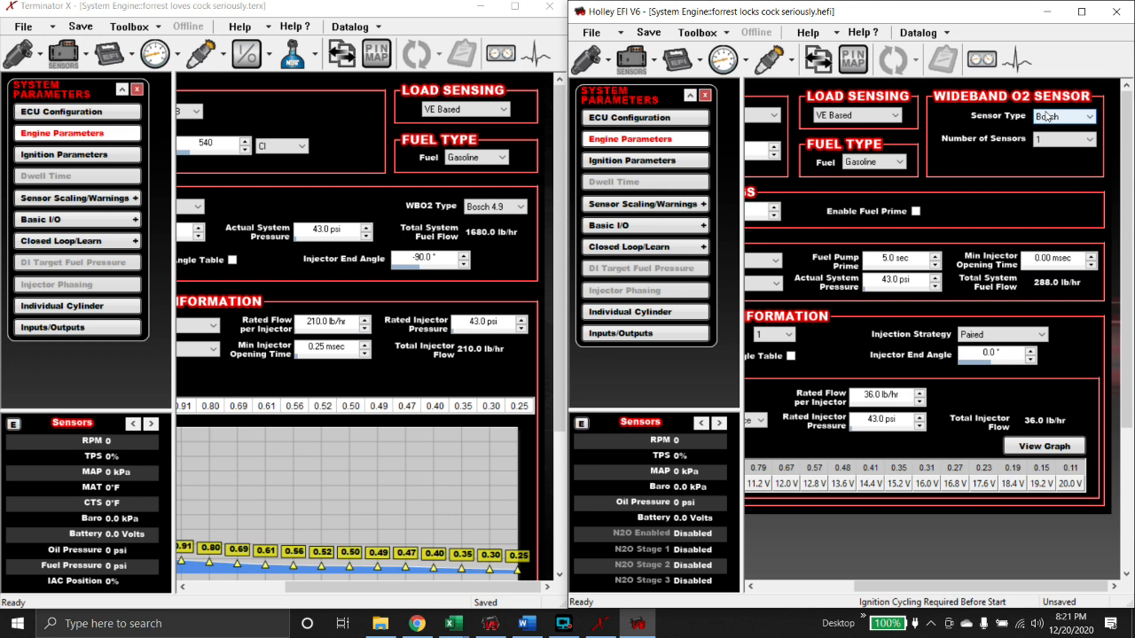
{"action": "left_click", "coordinate": [1048, 116]}
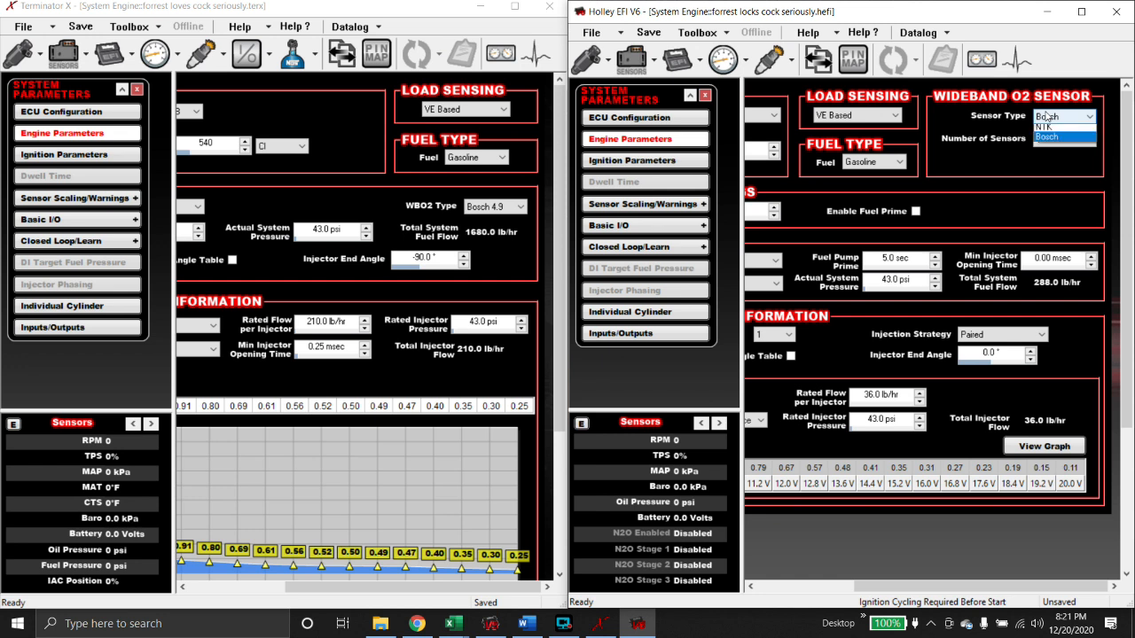
{"action": "left_click", "coordinate": [1044, 131]}
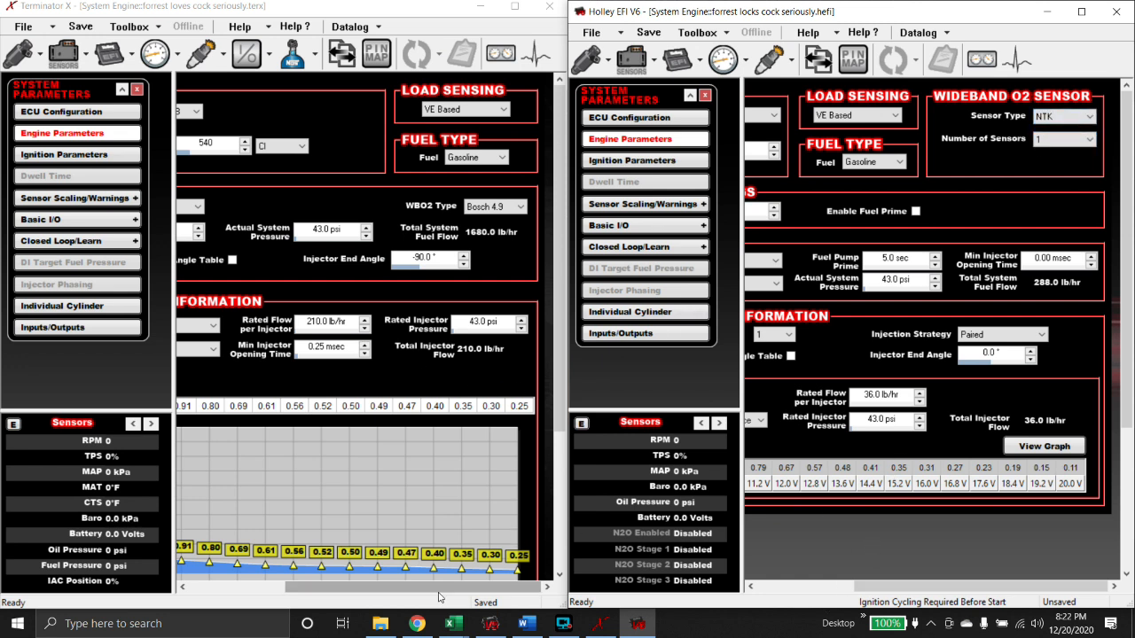
- Compare both files' engine and fuel settings, then show Terminator X's Ignition Parameters page
{"action": "left_click_drag", "start_coordinate": [440, 588], "coordinate": [334, 588]}
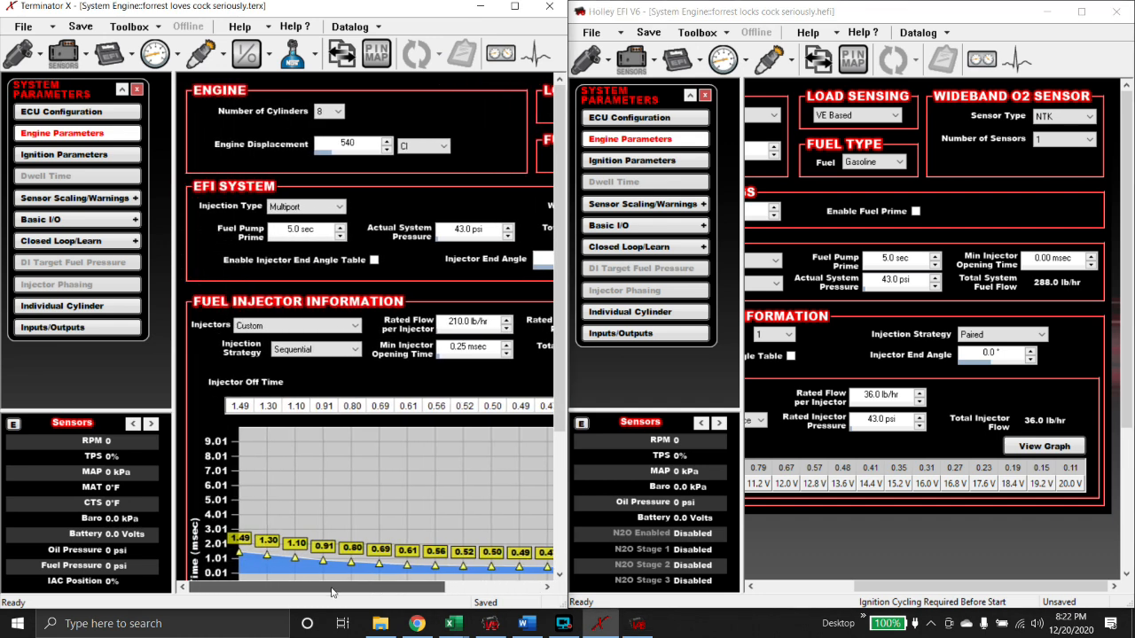
{"action": "left_click_drag", "start_coordinate": [905, 587], "coordinate": [809, 588]}
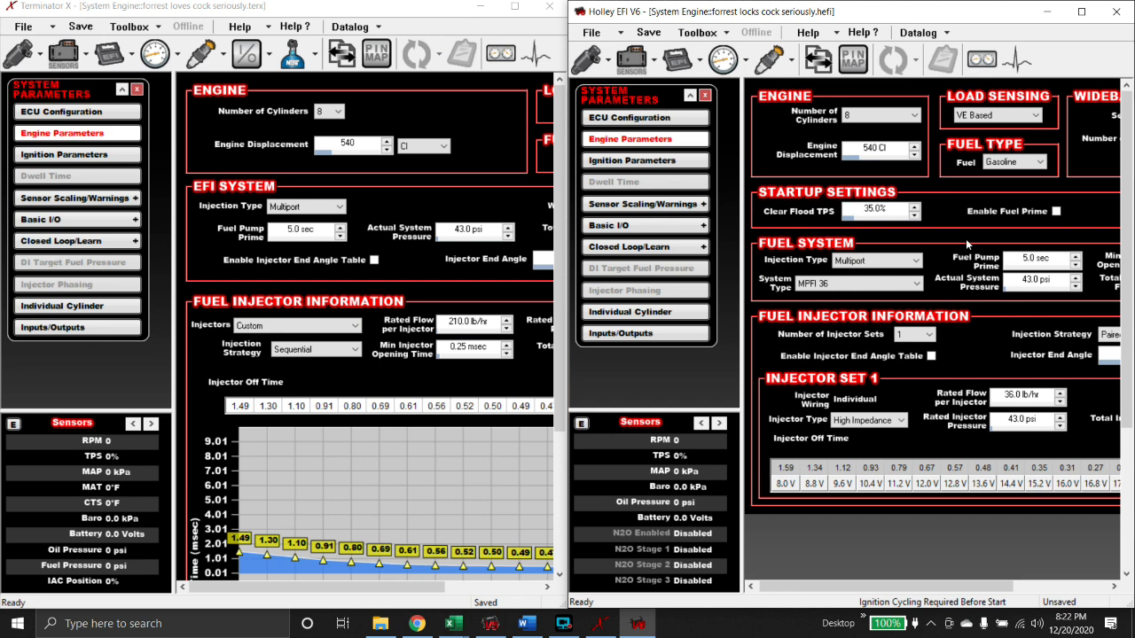
{"action": "left_click_drag", "start_coordinate": [377, 592], "coordinate": [474, 592]}
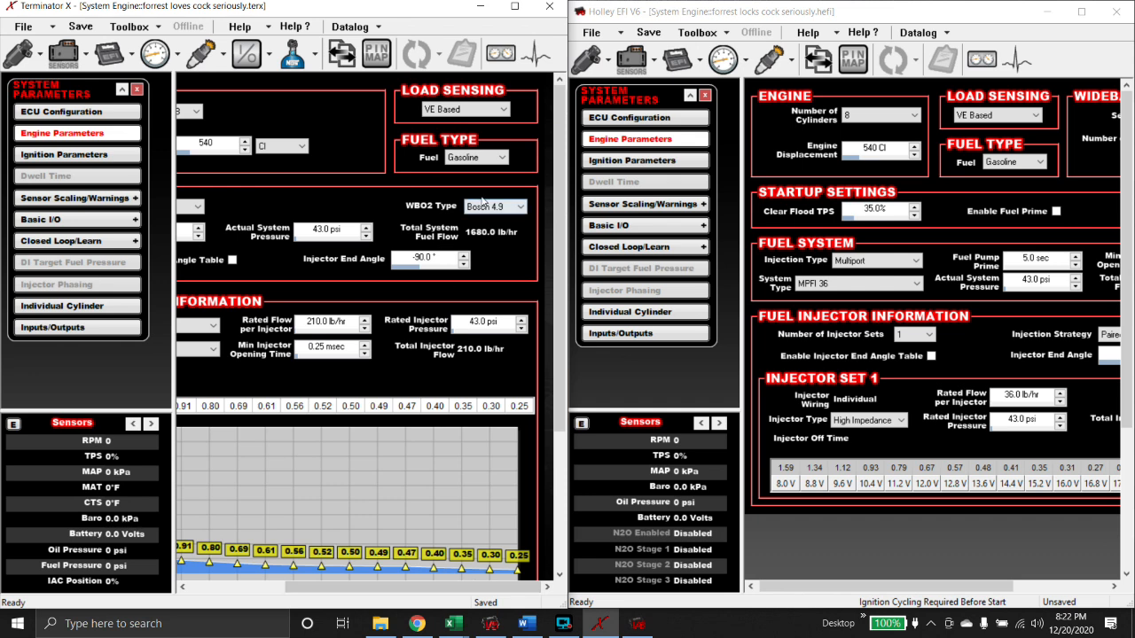
{"action": "left_click_drag", "start_coordinate": [411, 589], "coordinate": [330, 606]}
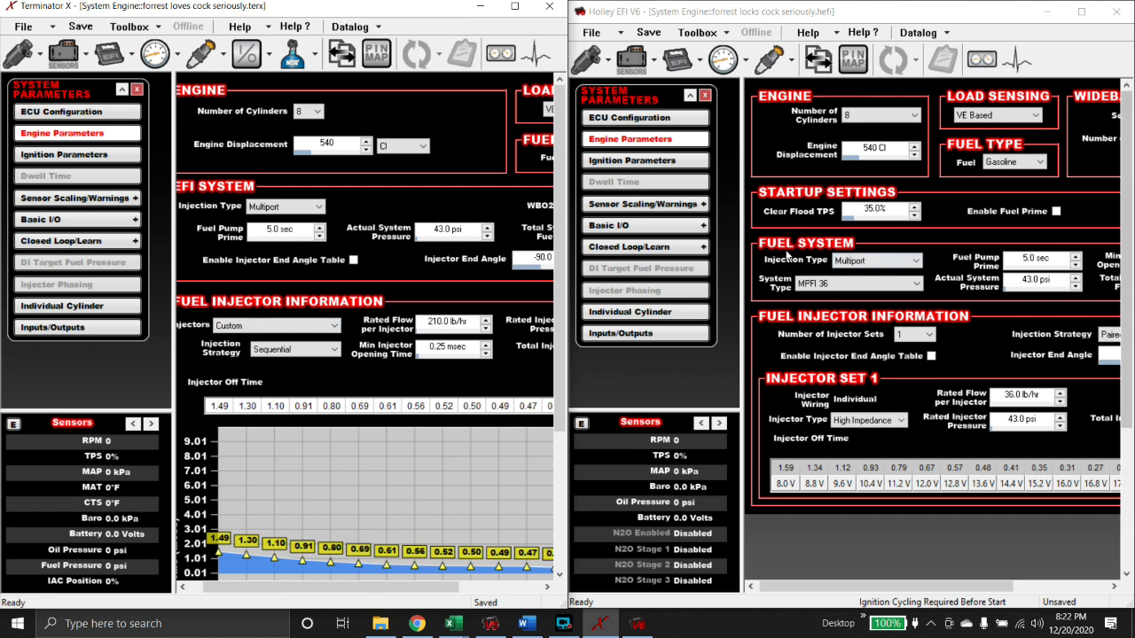
{"action": "left_click", "coordinate": [110, 159]}
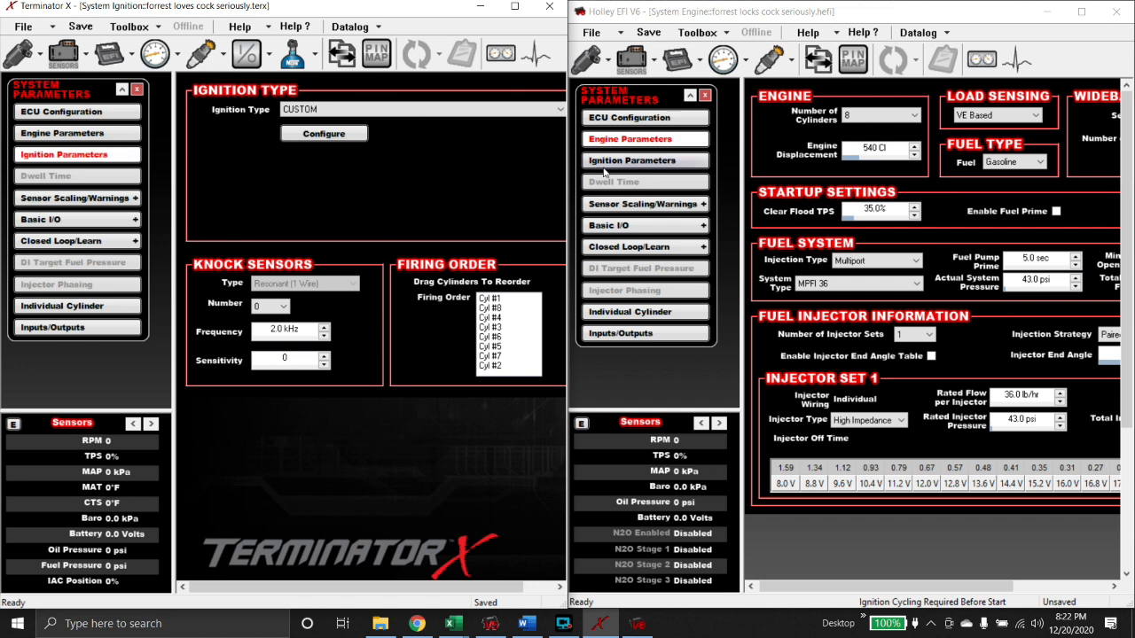
- Set Holley's ignition type to CUSTOM and open both custom ignition configurations
{"action": "left_click", "coordinate": [605, 164]}
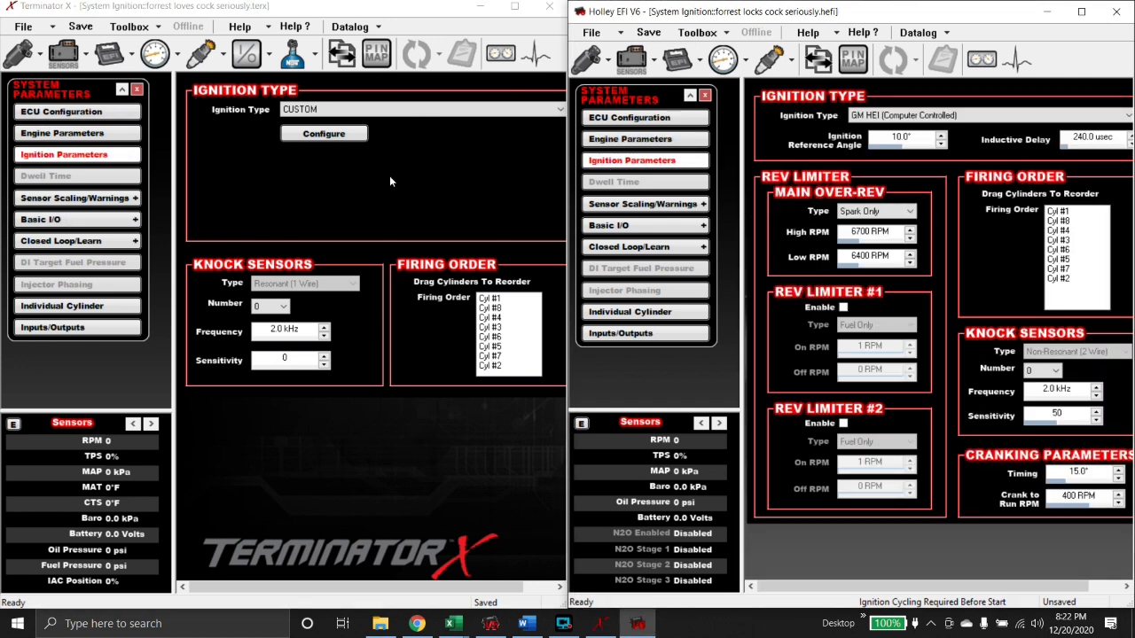
{"action": "left_click", "coordinate": [991, 118]}
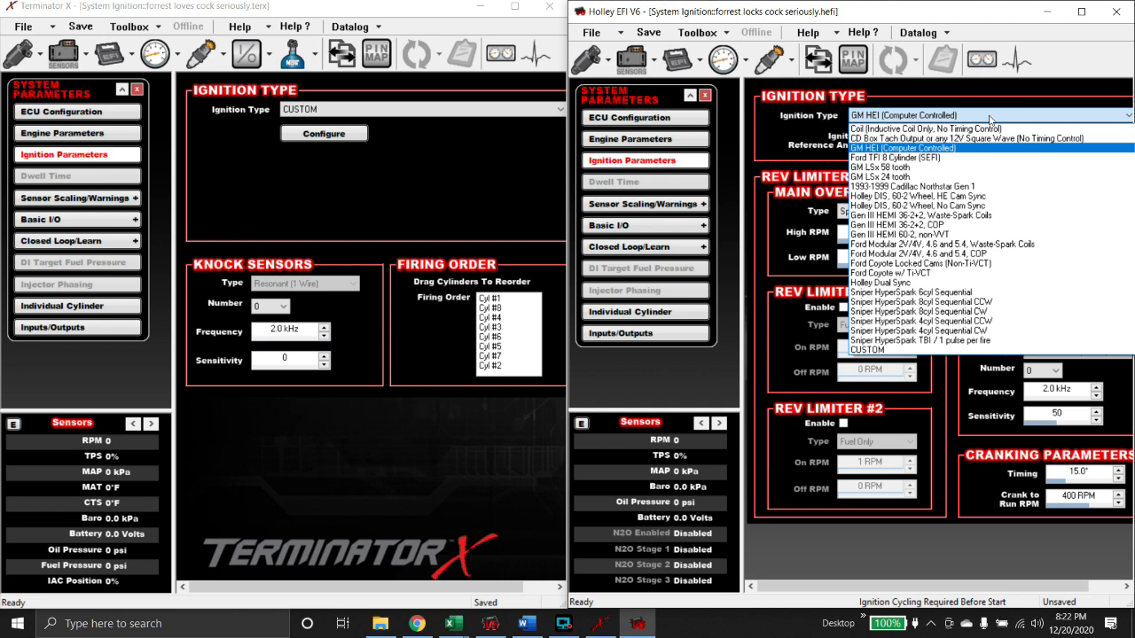
{"action": "left_click", "coordinate": [866, 351]}
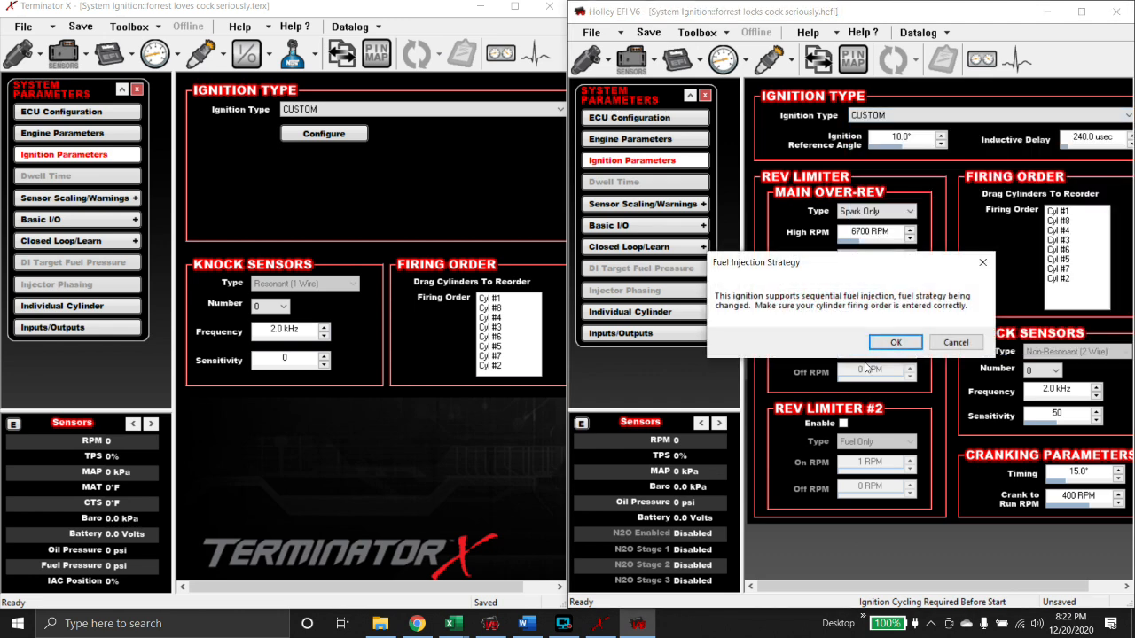
{"action": "left_click", "coordinate": [888, 346]}
{"action": "left_click", "coordinate": [892, 139]}
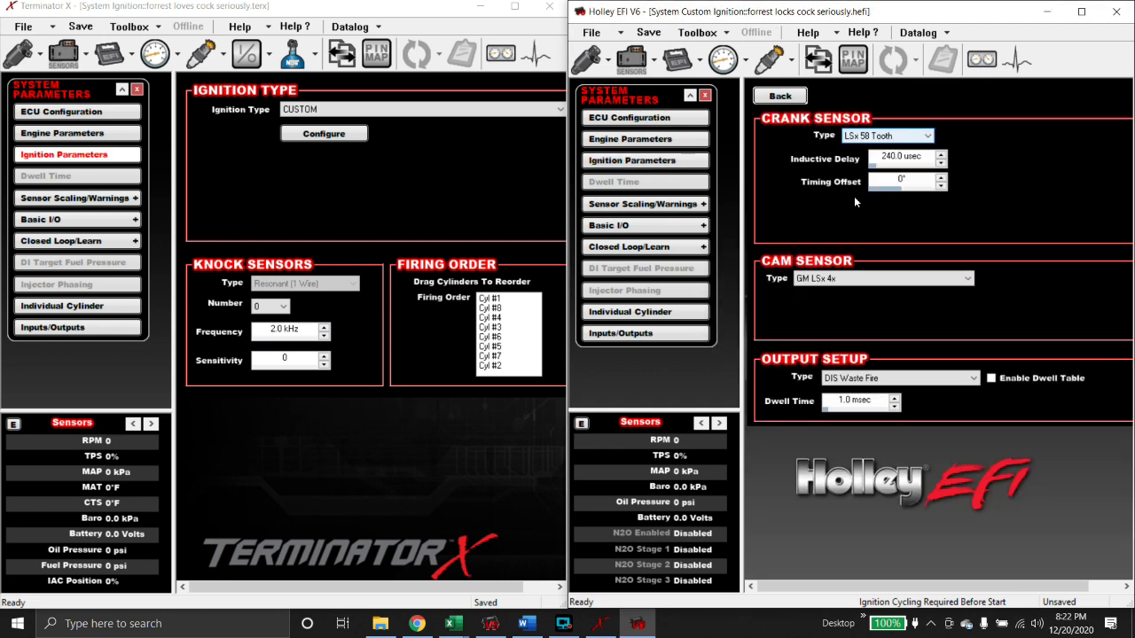
{"action": "left_click", "coordinate": [290, 133]}
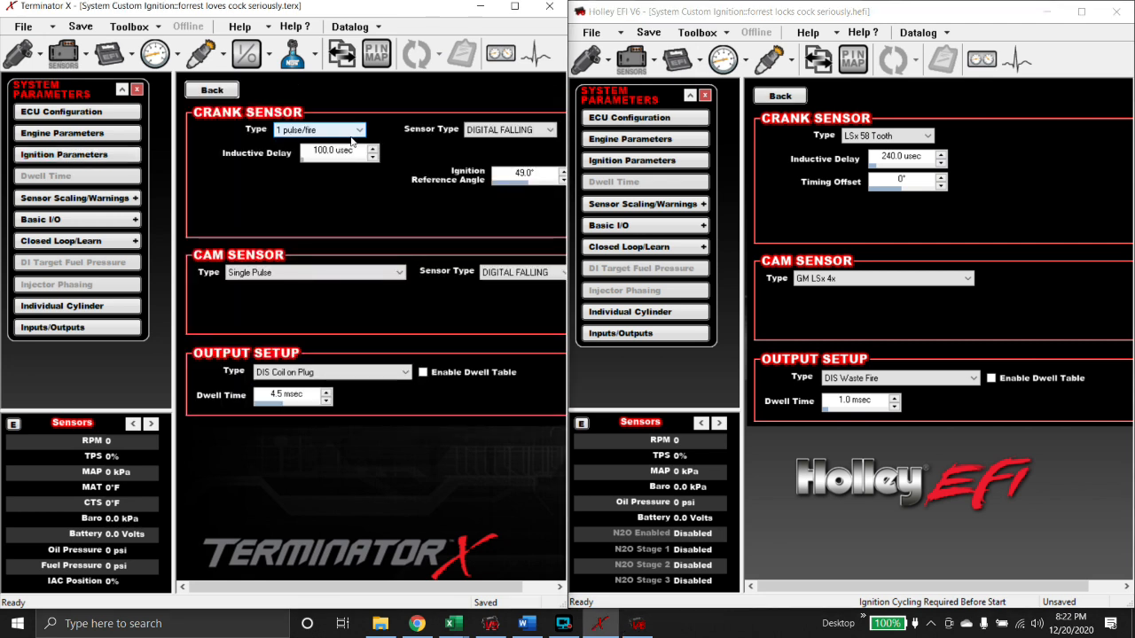
- Set the crank sensor to 1 pulse/fire, Digital Falling, 100 usec delay, 49° reference angle
{"action": "left_click", "coordinate": [877, 135]}
{"action": "left_click", "coordinate": [860, 178]}
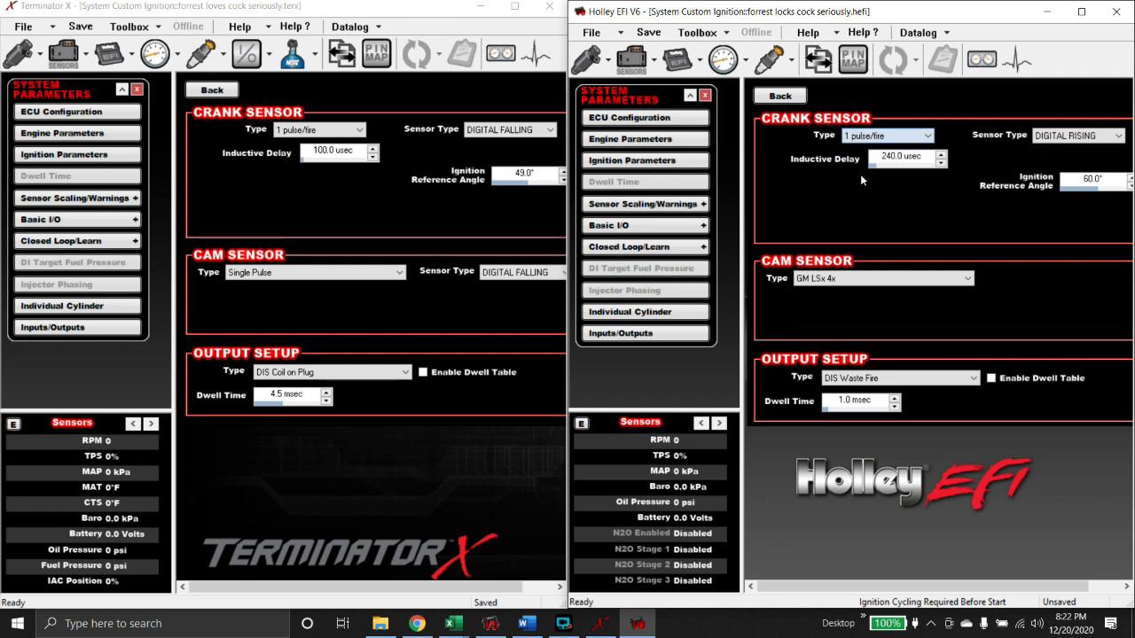
{"action": "left_click", "coordinate": [1038, 139]}
{"action": "left_click", "coordinate": [1068, 158]}
{"action": "left_click", "coordinate": [907, 159]}
{"action": "type", "text": "100"}
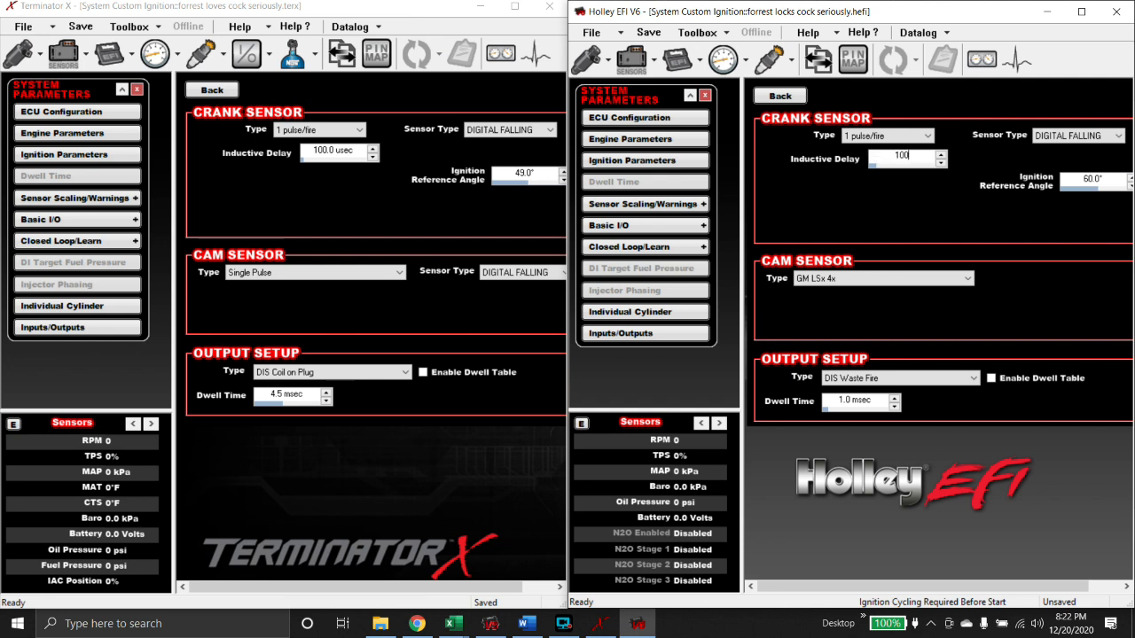
{"action": "left_click", "coordinate": [1073, 181]}
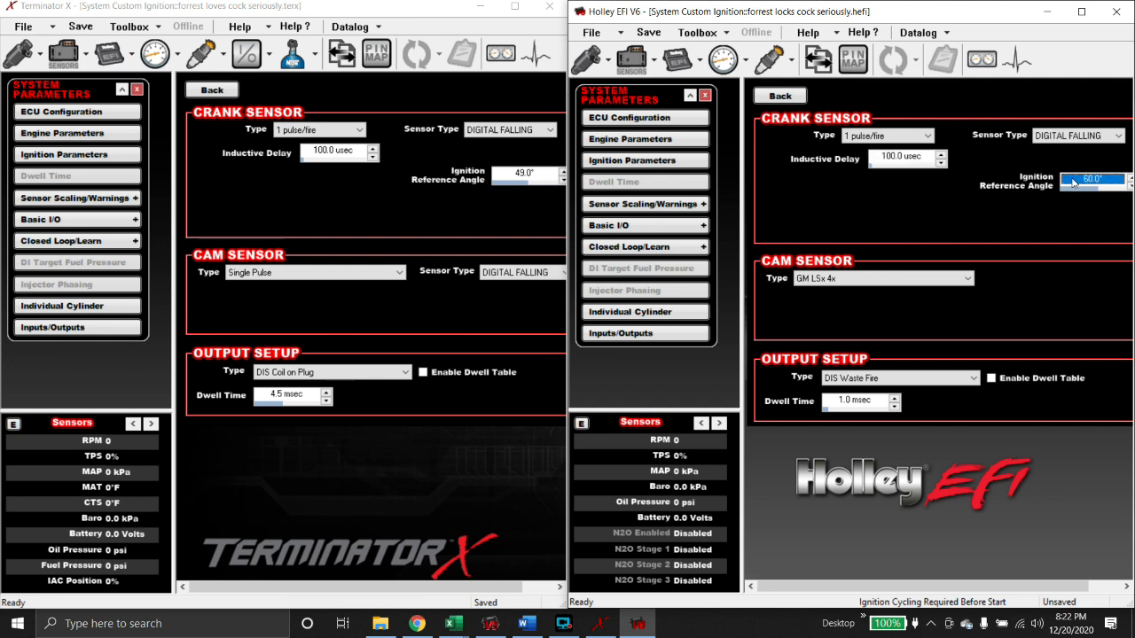
{"action": "type", "text": "49"}
{"action": "key", "text": "Return"}
- Set the cam sensor to Single Pulse with a Digital Falling signal
{"action": "left_click", "coordinate": [838, 278]}
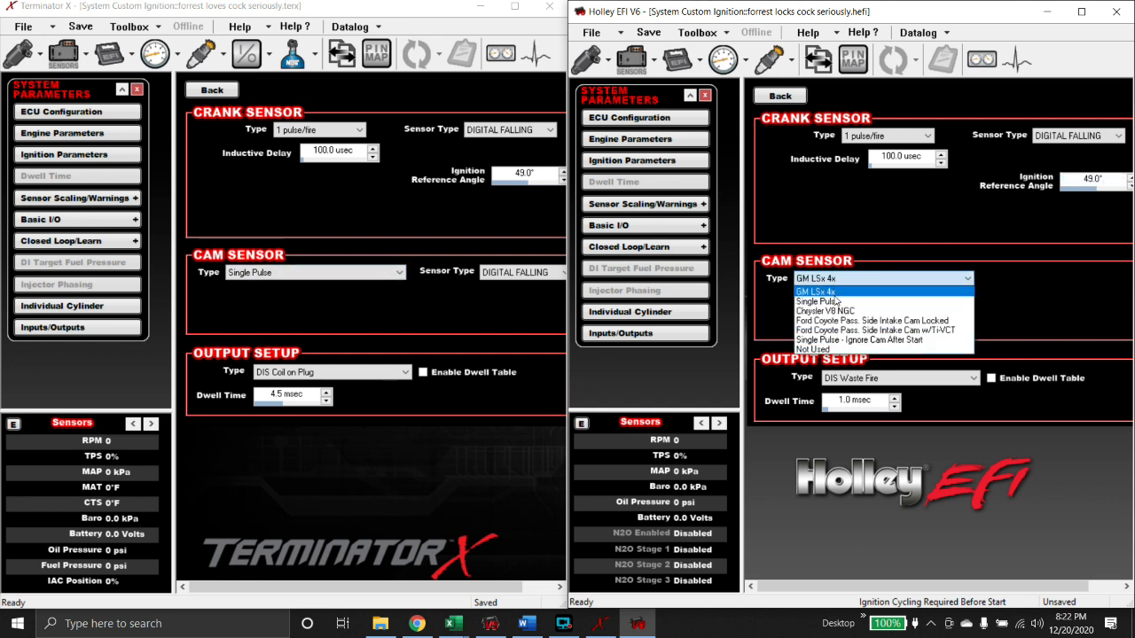
{"action": "left_click", "coordinate": [834, 302]}
{"action": "left_click", "coordinate": [1074, 278]}
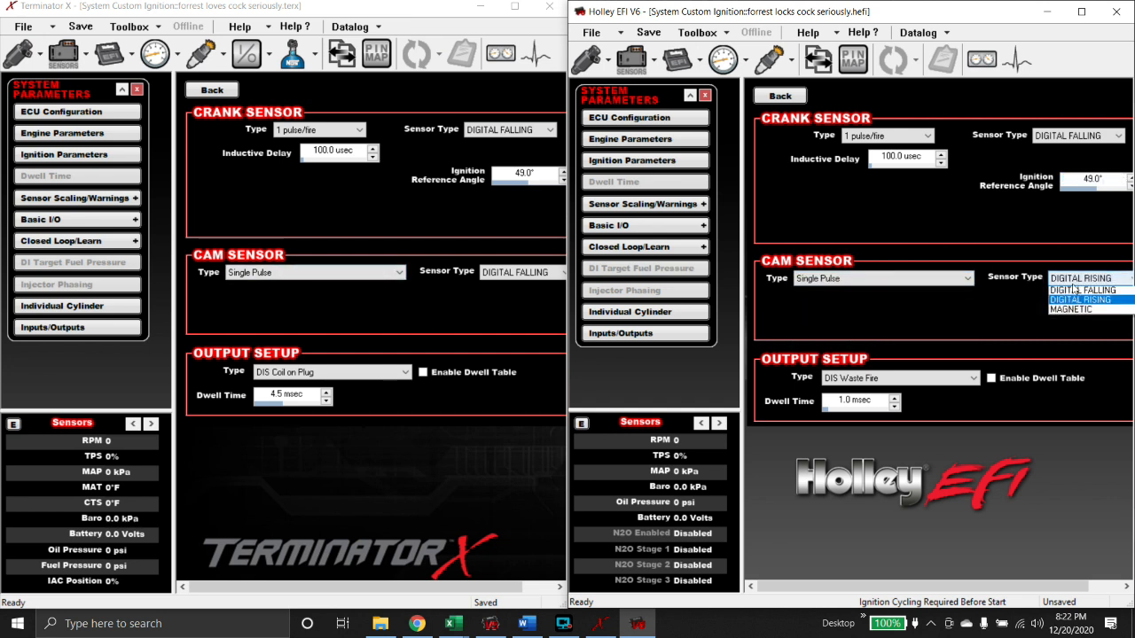
{"action": "left_click", "coordinate": [1073, 291]}
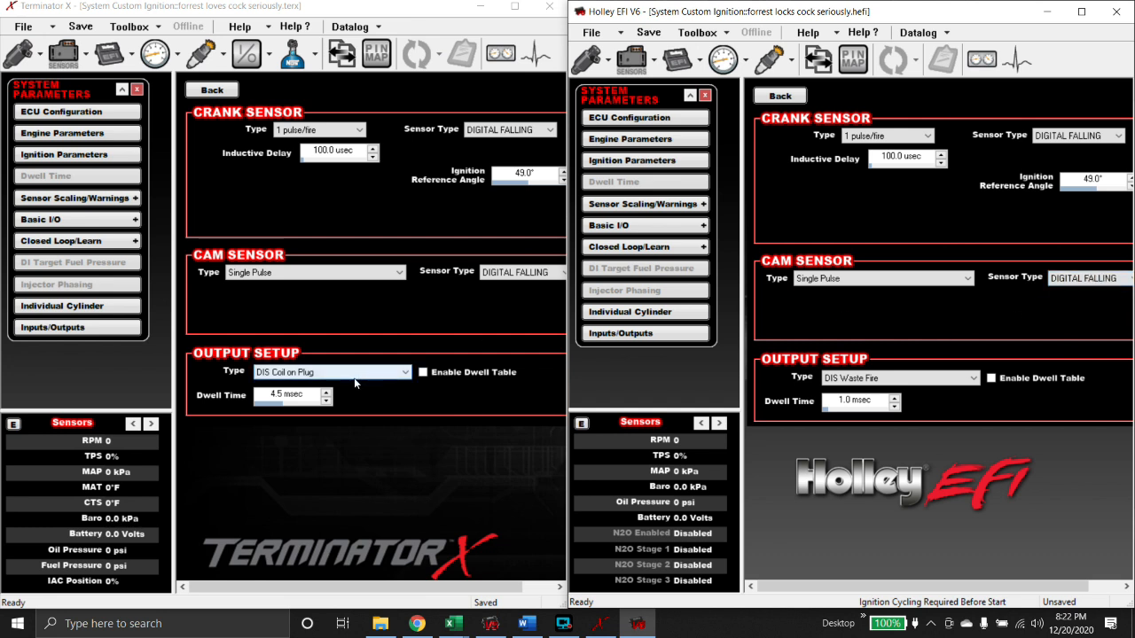
- Set the ignition output to DIS Coil on Plug with 4.5 msec dwell
{"action": "left_click", "coordinate": [862, 379]}
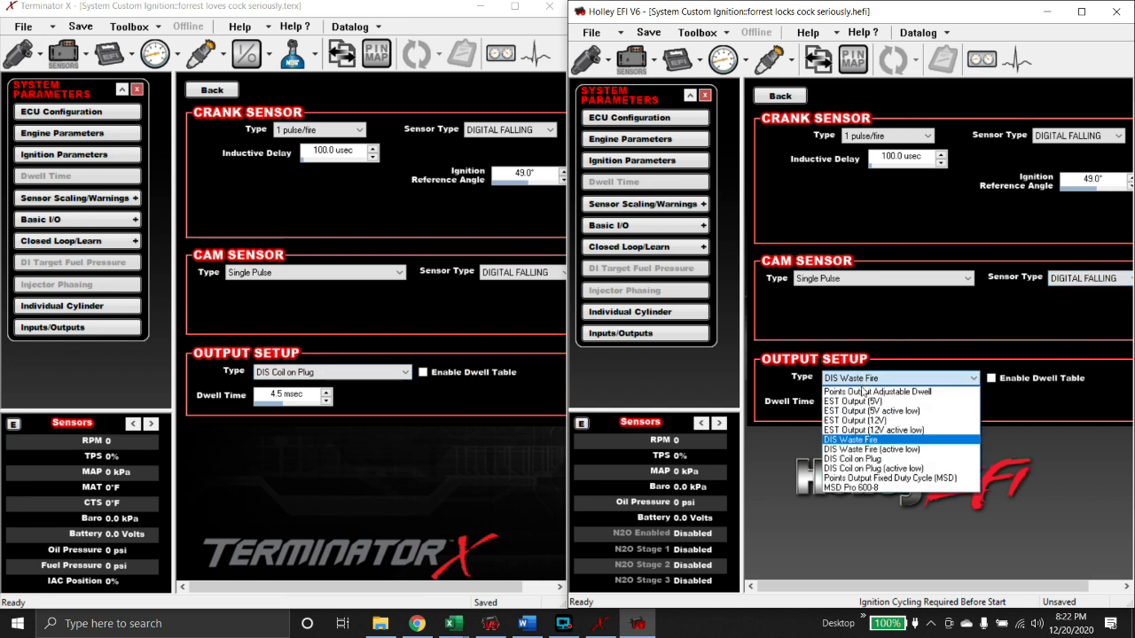
{"action": "left_click", "coordinate": [864, 459]}
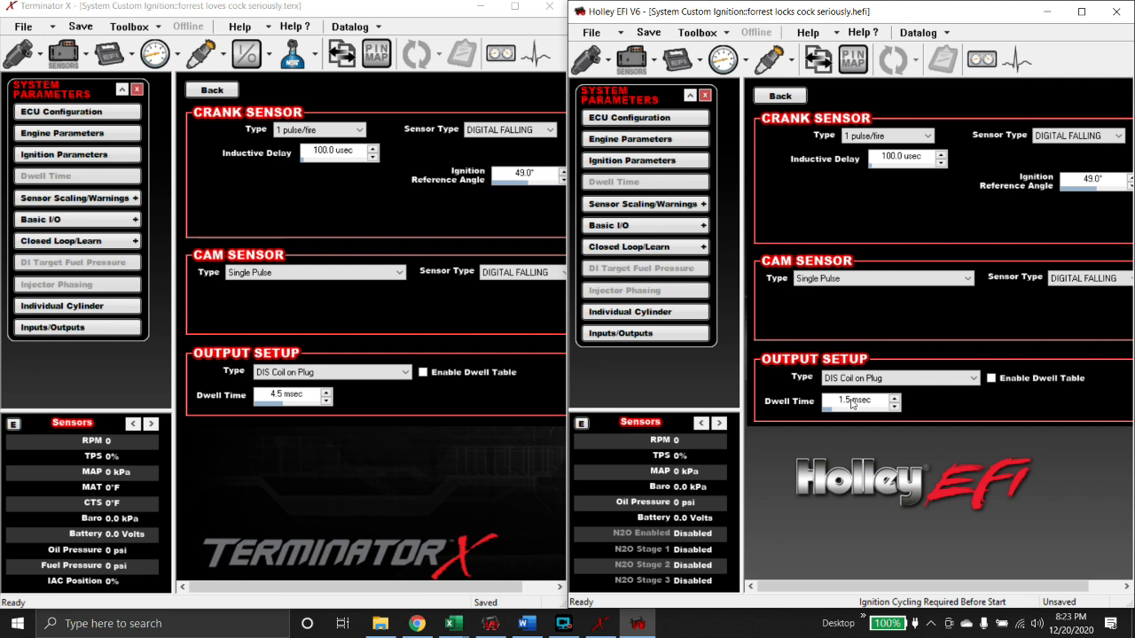
{"action": "left_click", "coordinate": [853, 400]}
{"action": "type", "text": "4.5"}
{"action": "key", "text": "Return"}
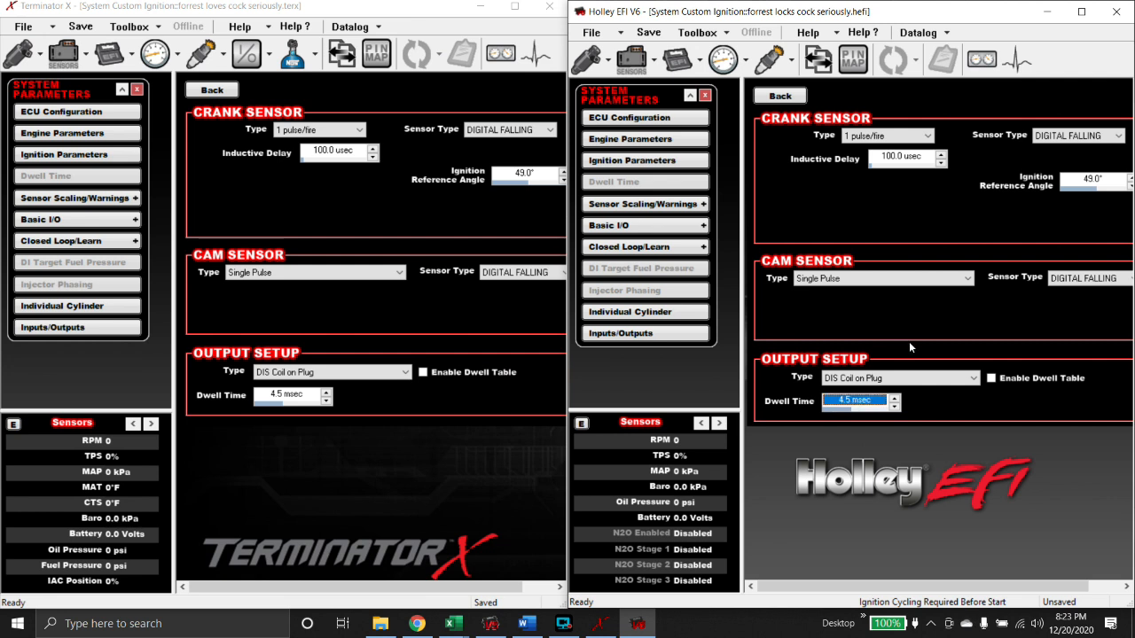
- Return both programs to their main Ignition Parameters pages
{"action": "left_click", "coordinate": [65, 154]}
{"action": "left_click", "coordinate": [212, 89]}
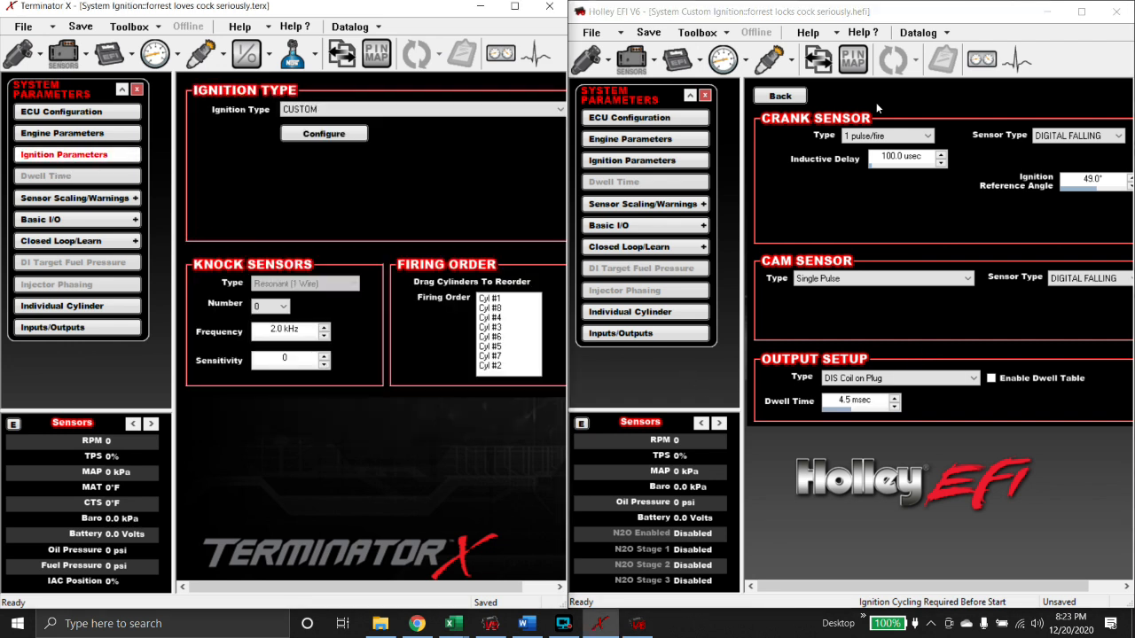
{"action": "left_click", "coordinate": [782, 97]}
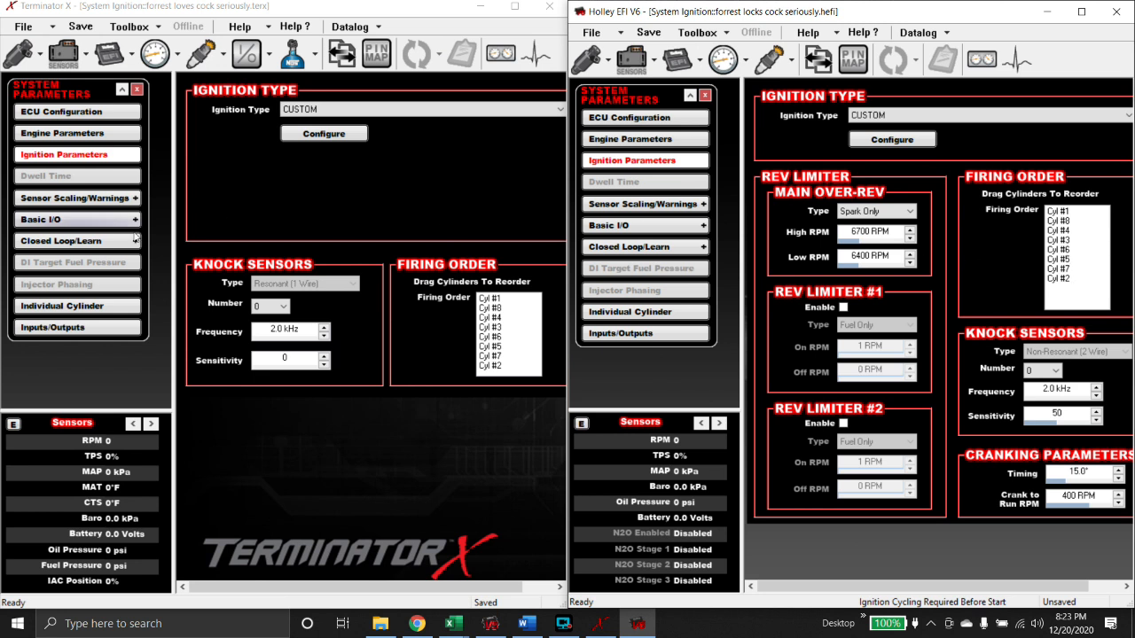
{"action": "left_click", "coordinate": [62, 133]}
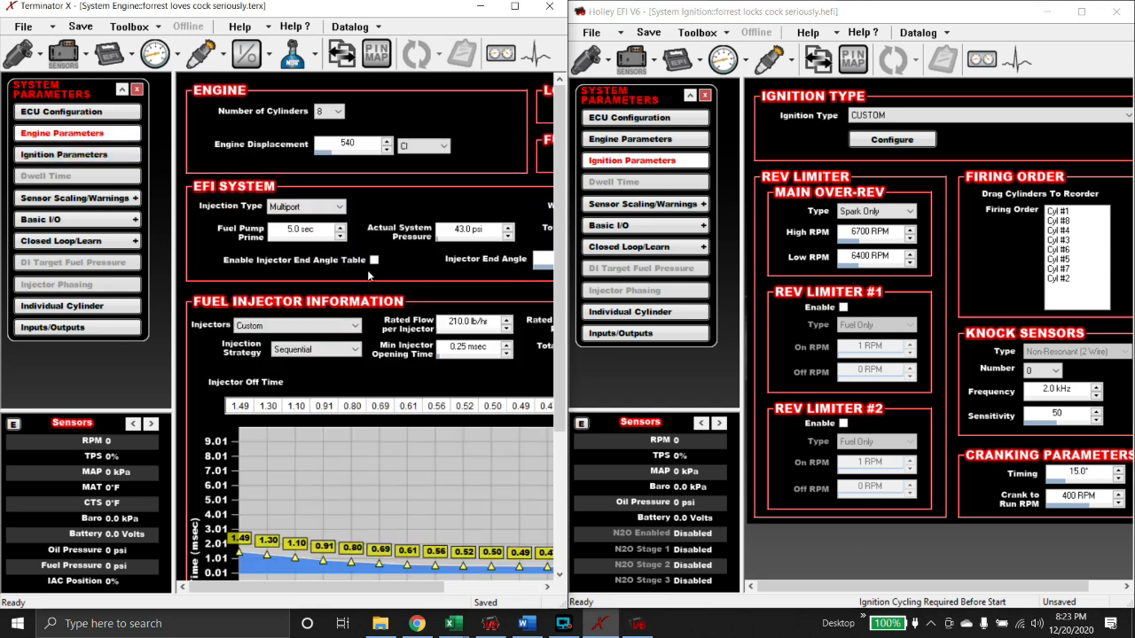
{"action": "scroll", "coordinate": [369, 276], "scroll_direction": "down", "scroll_amount": 1}
{"action": "left_click", "coordinate": [64, 154]}
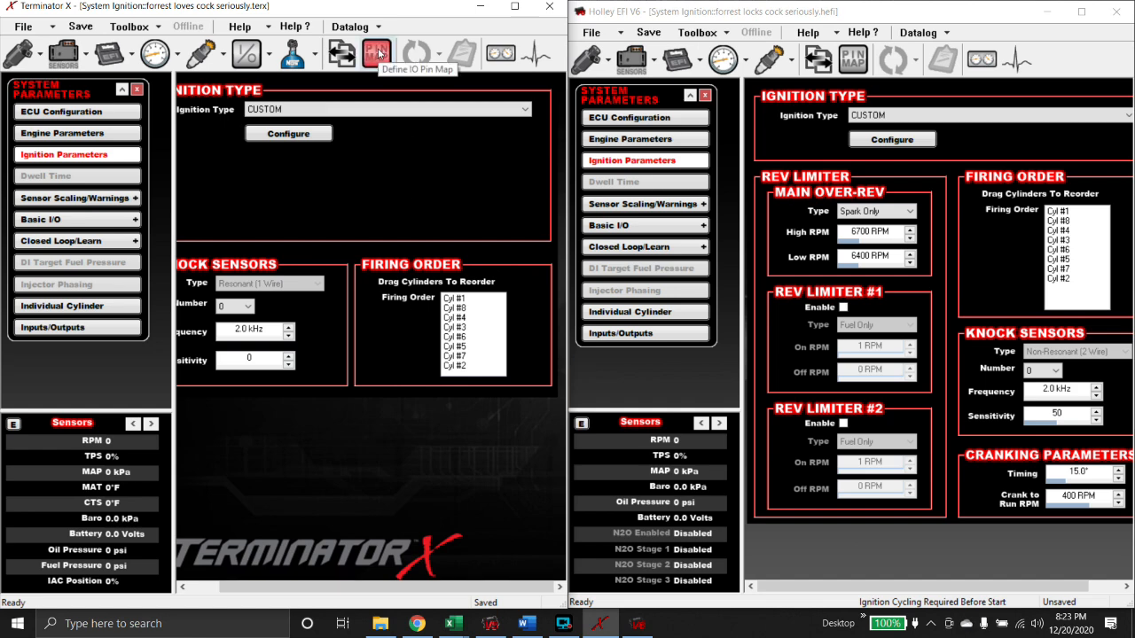
- Show both ECU pin maps, with Terminator X displaying its output pin assignments
{"action": "left_click", "coordinate": [376, 54]}
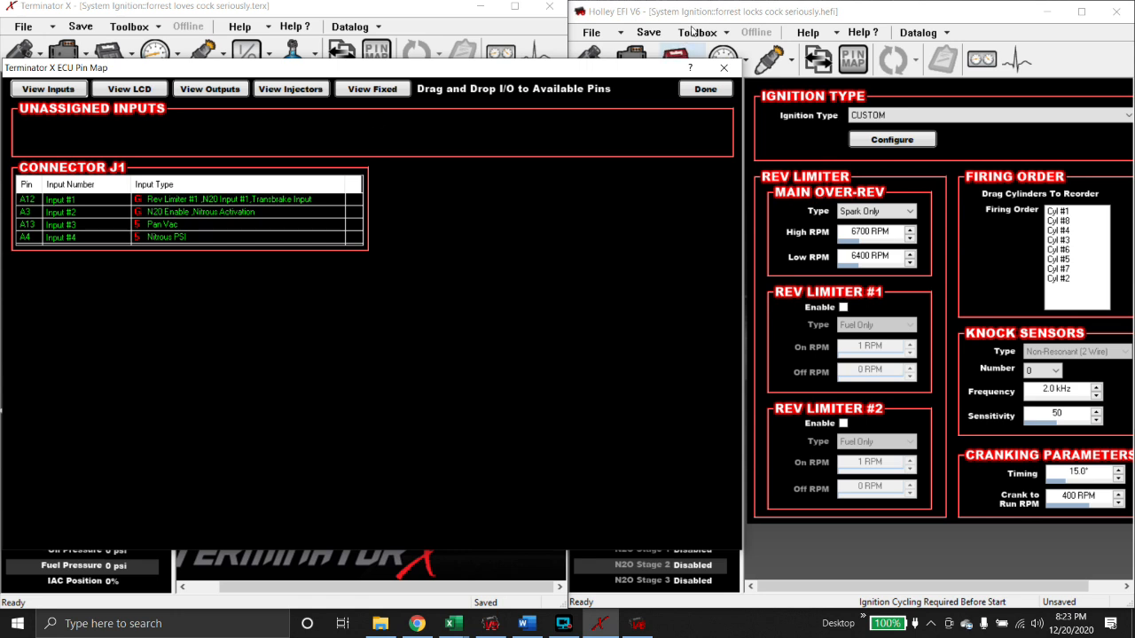
{"action": "left_click", "coordinate": [852, 58]}
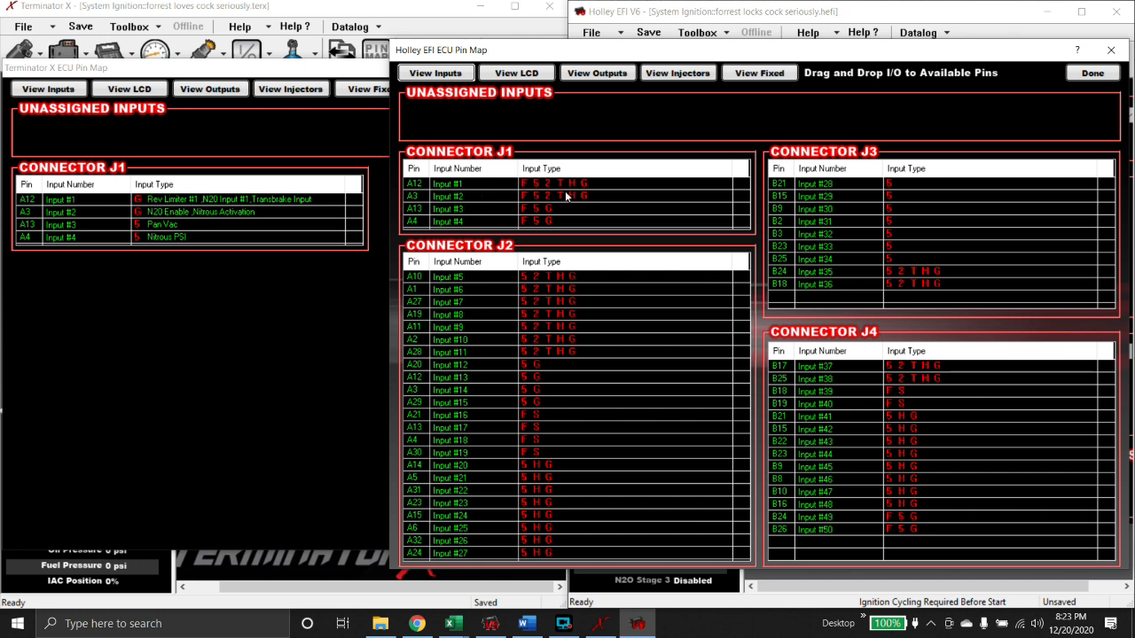
{"action": "left_click", "coordinate": [210, 90]}
{"action": "left_click", "coordinate": [801, 104]}
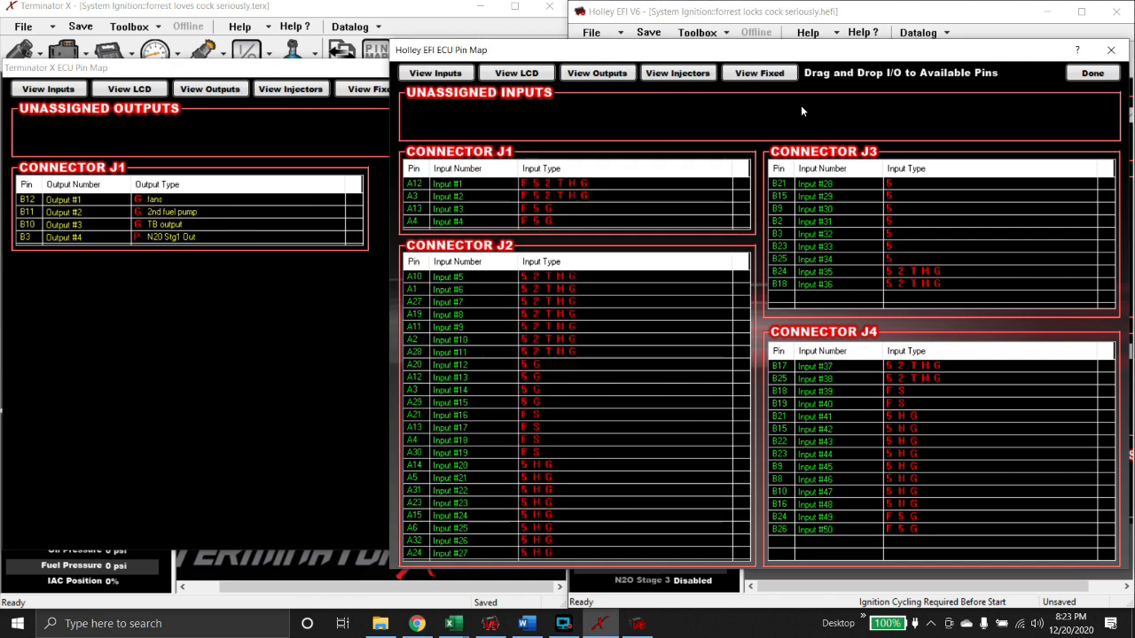
- Compare the Holley and Terminator X input connector lists, then close the Holley pin map
{"action": "left_click", "coordinate": [597, 73]}
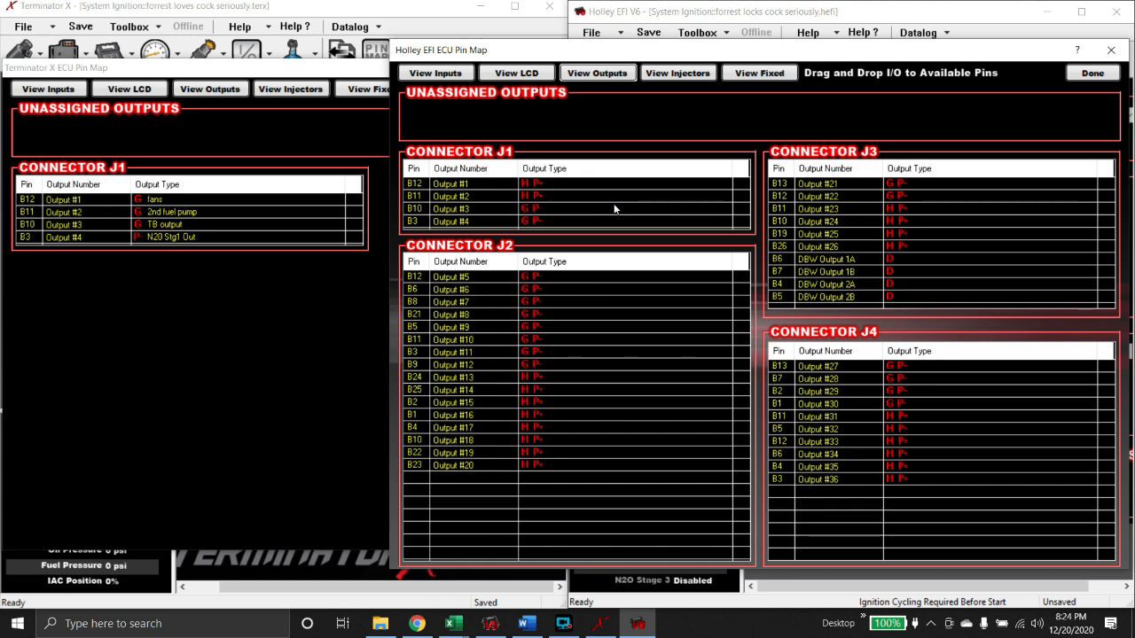
{"action": "left_click", "coordinate": [437, 77]}
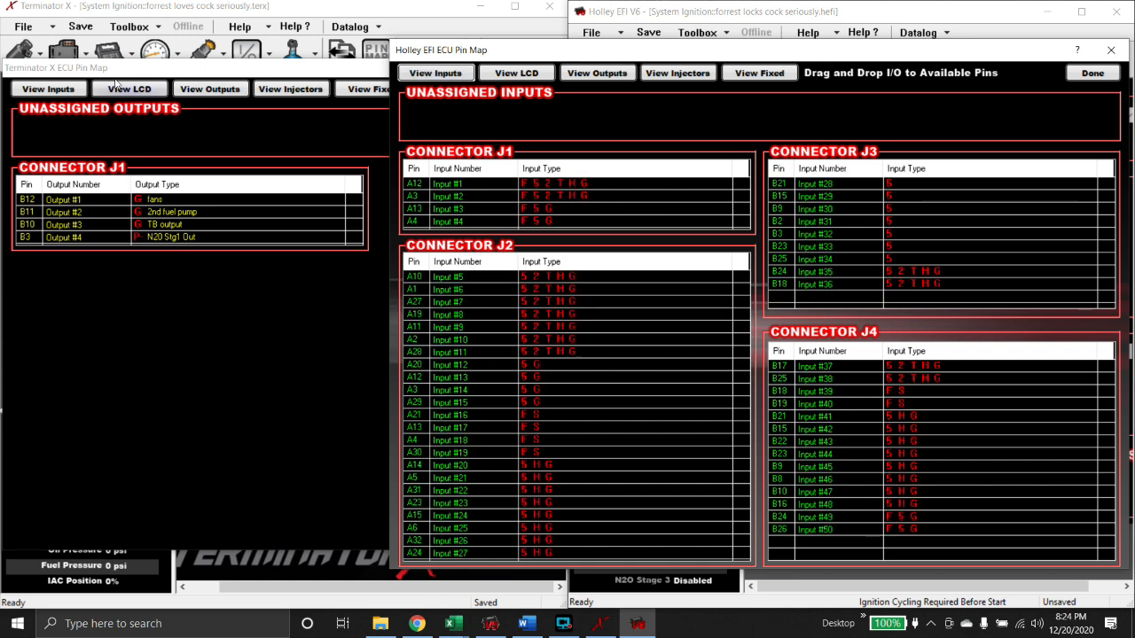
{"action": "left_click", "coordinate": [49, 90]}
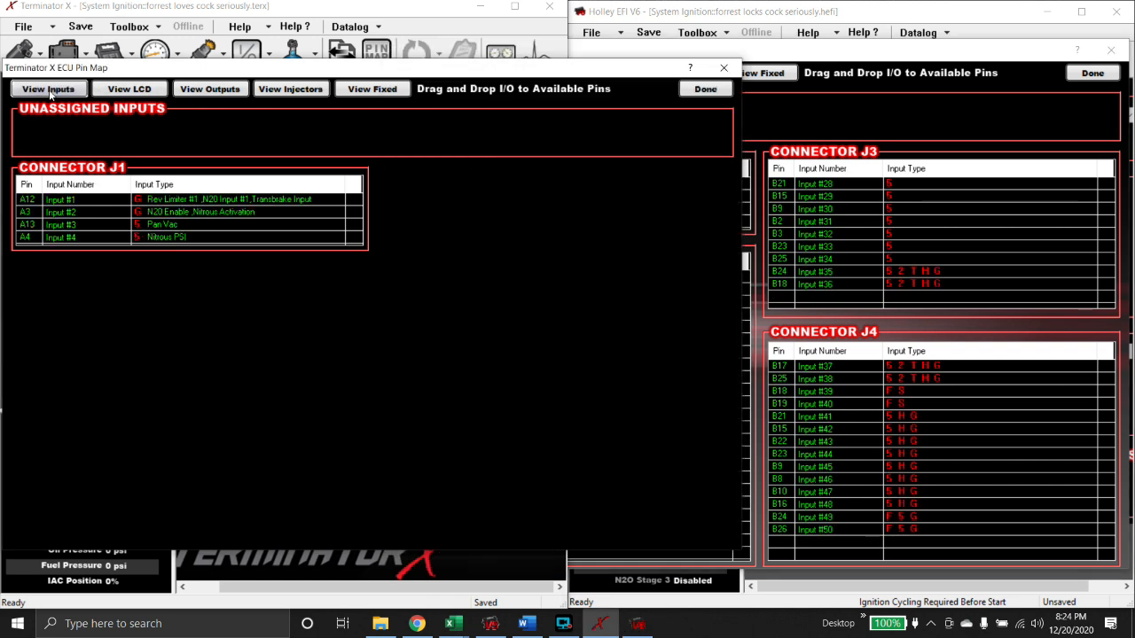
{"action": "left_click", "coordinate": [866, 103]}
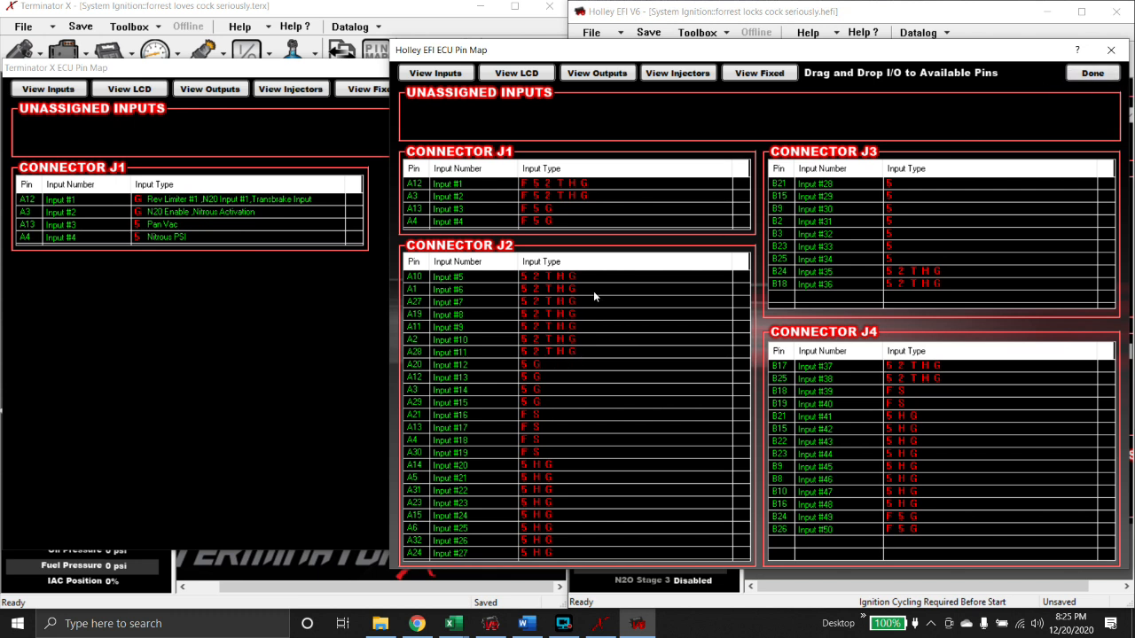
{"action": "left_click", "coordinate": [1090, 76]}
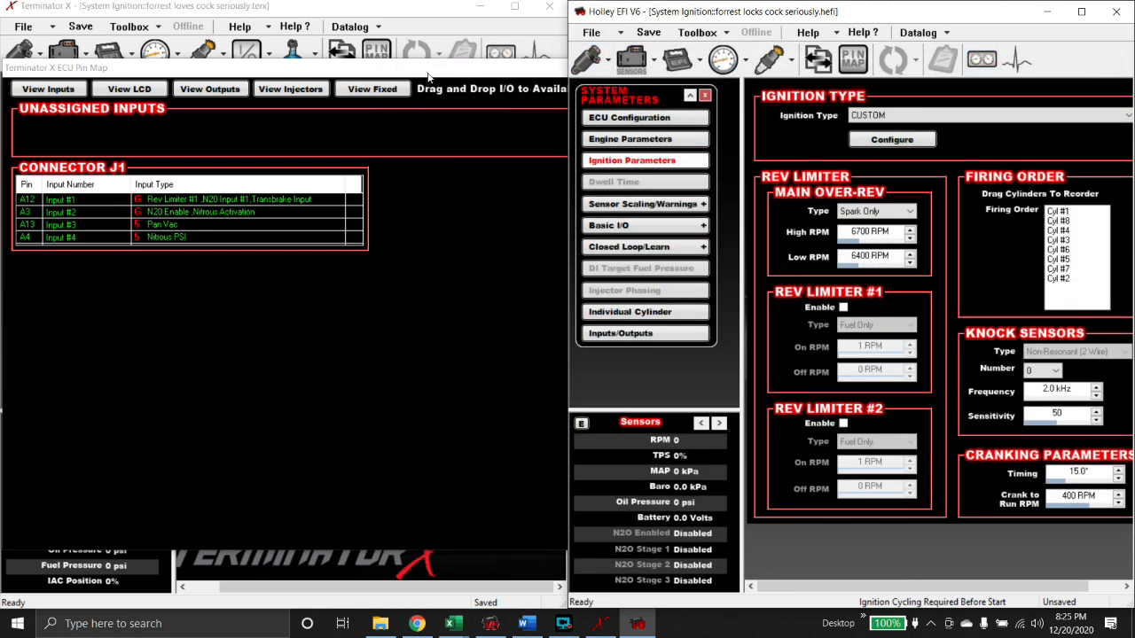
- Close Terminator X's pin map, open both Base Fuel VE tables, and show Terminator X's MAP sensor page
{"action": "left_click", "coordinate": [430, 77]}
{"action": "left_click", "coordinate": [724, 68]}
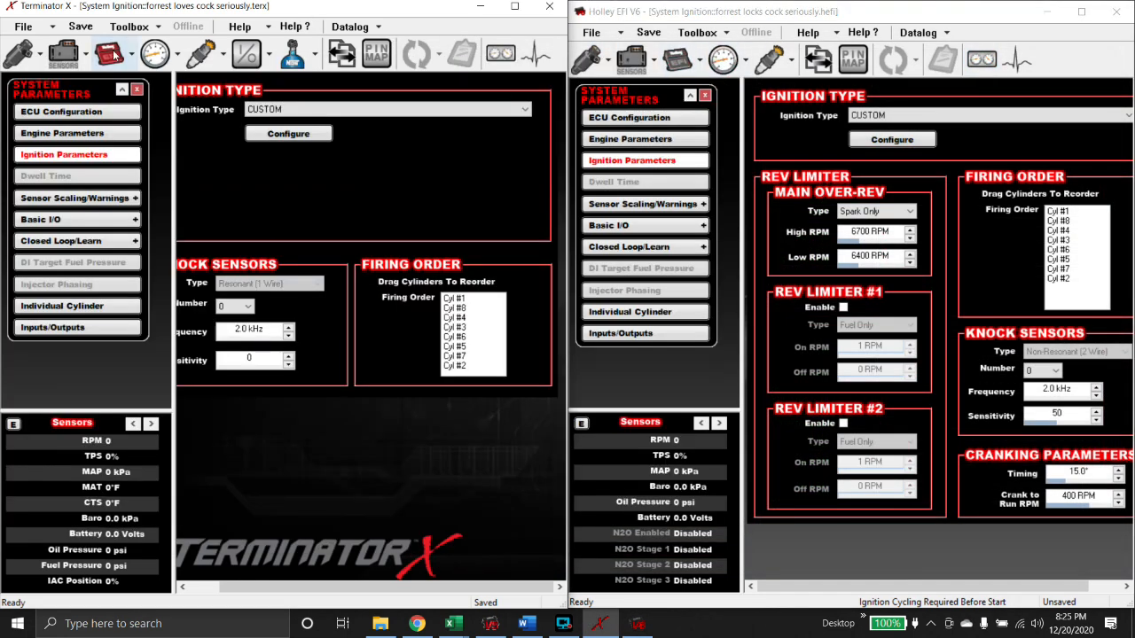
{"action": "left_click", "coordinate": [22, 53]}
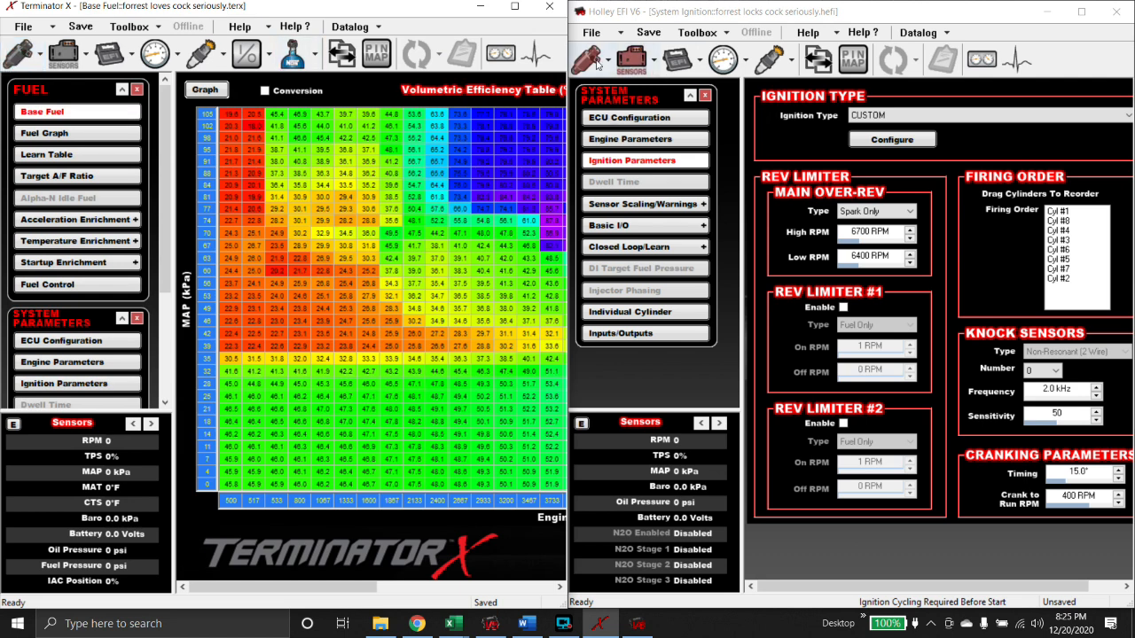
{"action": "left_click", "coordinate": [587, 60]}
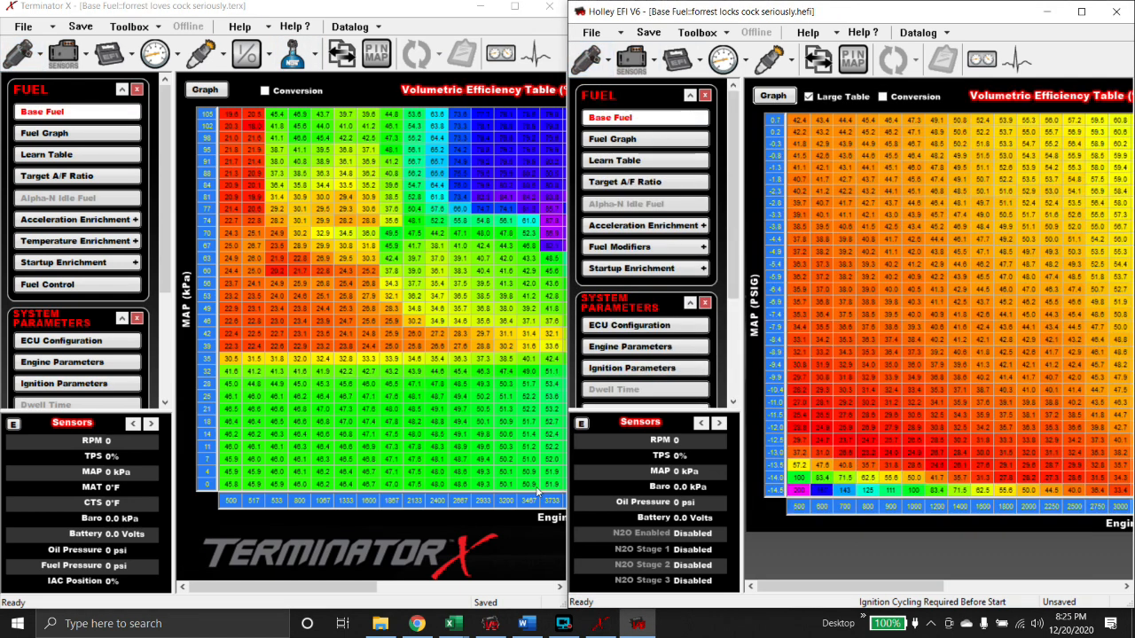
{"action": "mouse_move", "coordinate": [278, 587]}
{"action": "left_mouse_down"}
{"action": "mouse_move", "coordinate": [503, 592]}
{"action": "mouse_move", "coordinate": [254, 600]}
{"action": "left_mouse_up"}
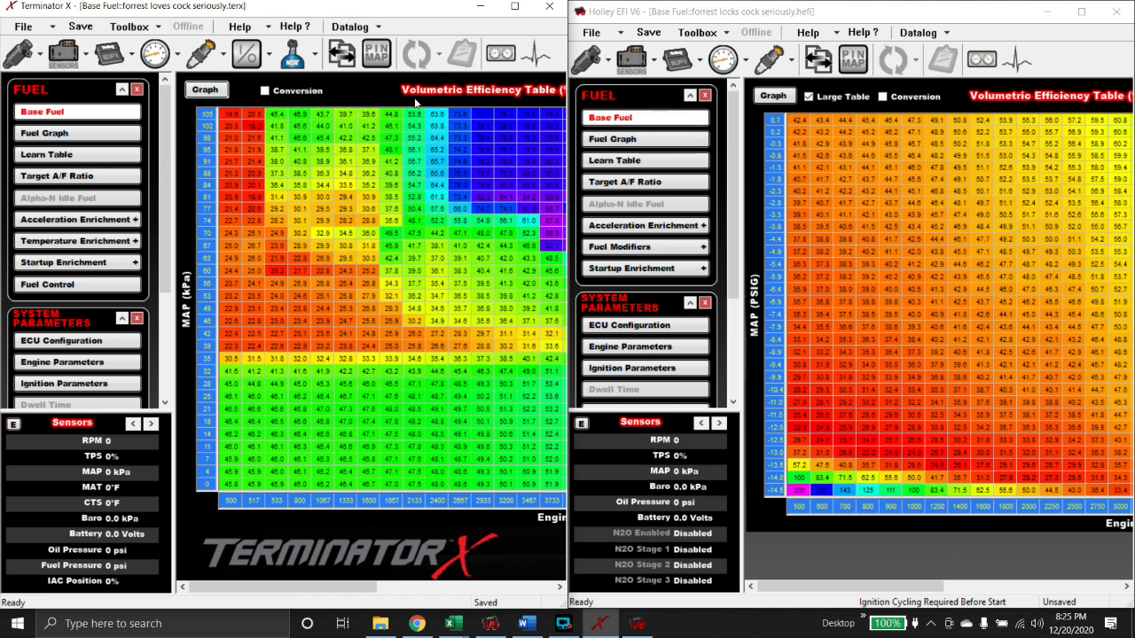
{"action": "left_click", "coordinate": [80, 55]}
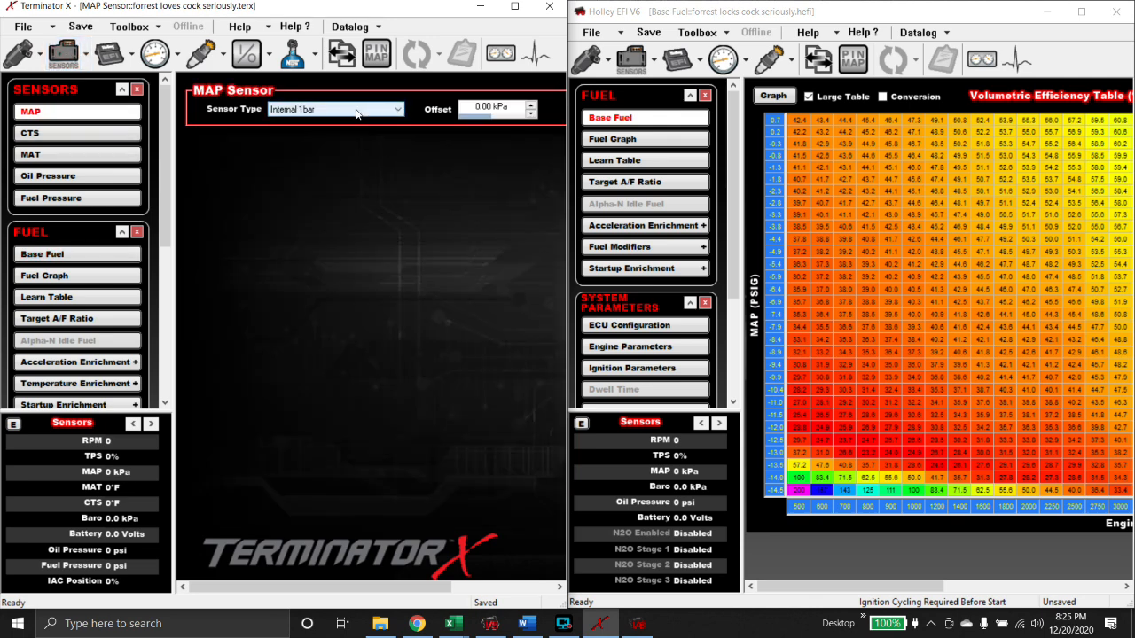
- Set the Holley MAP sensor type to Holley 1bar SS (554-133), accepting MAP table rescaling
{"action": "left_click", "coordinate": [649, 60]}
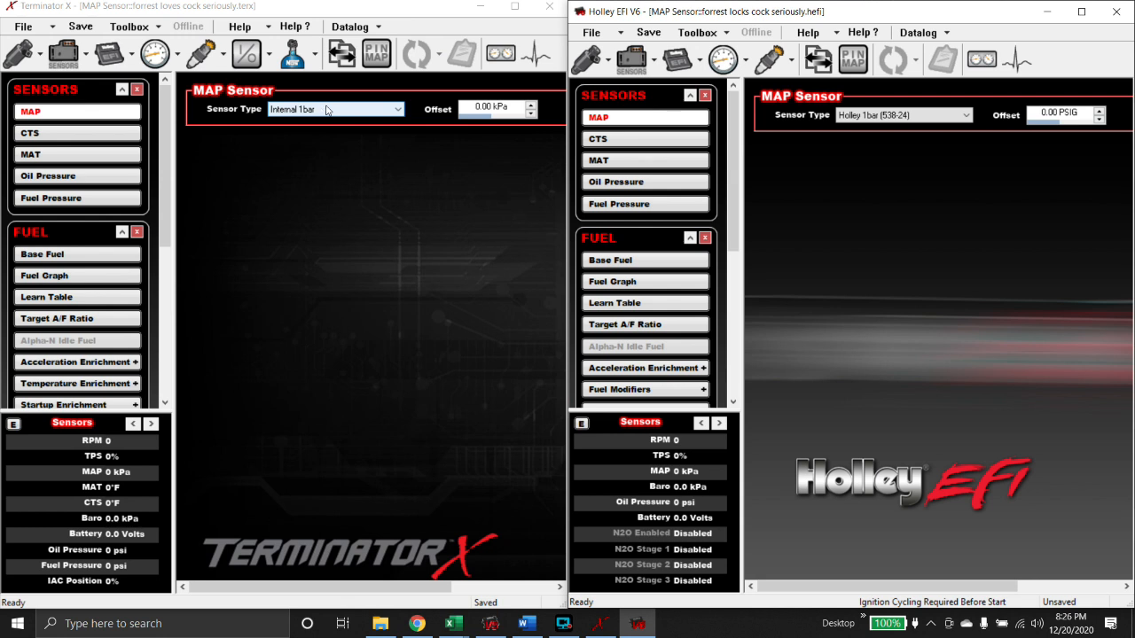
{"action": "left_click", "coordinate": [868, 116]}
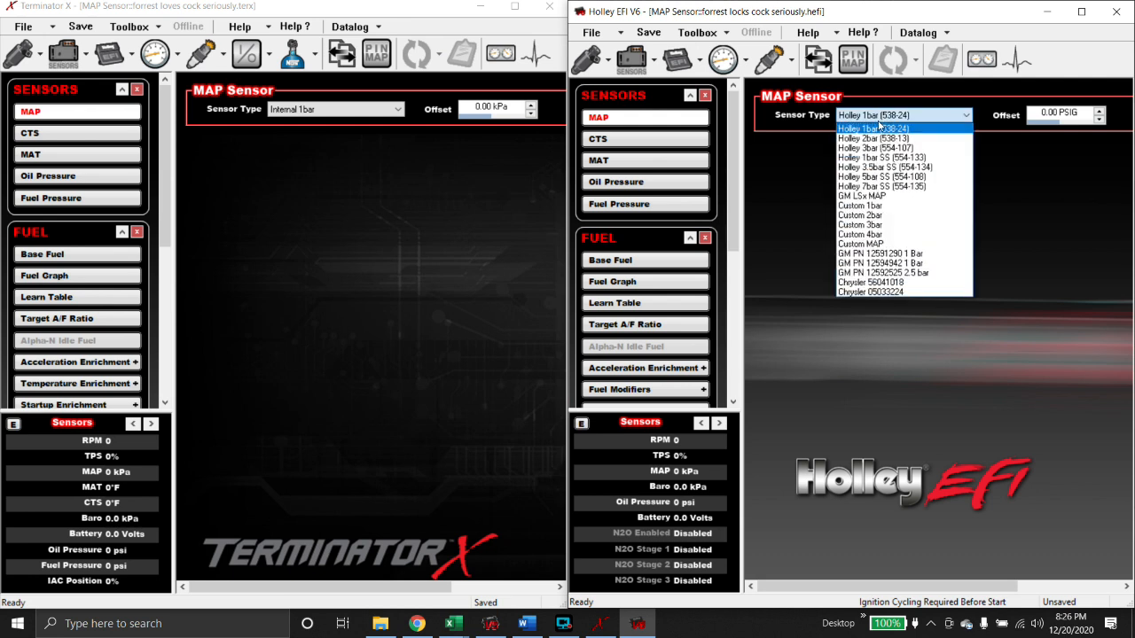
{"action": "left_click", "coordinate": [880, 158]}
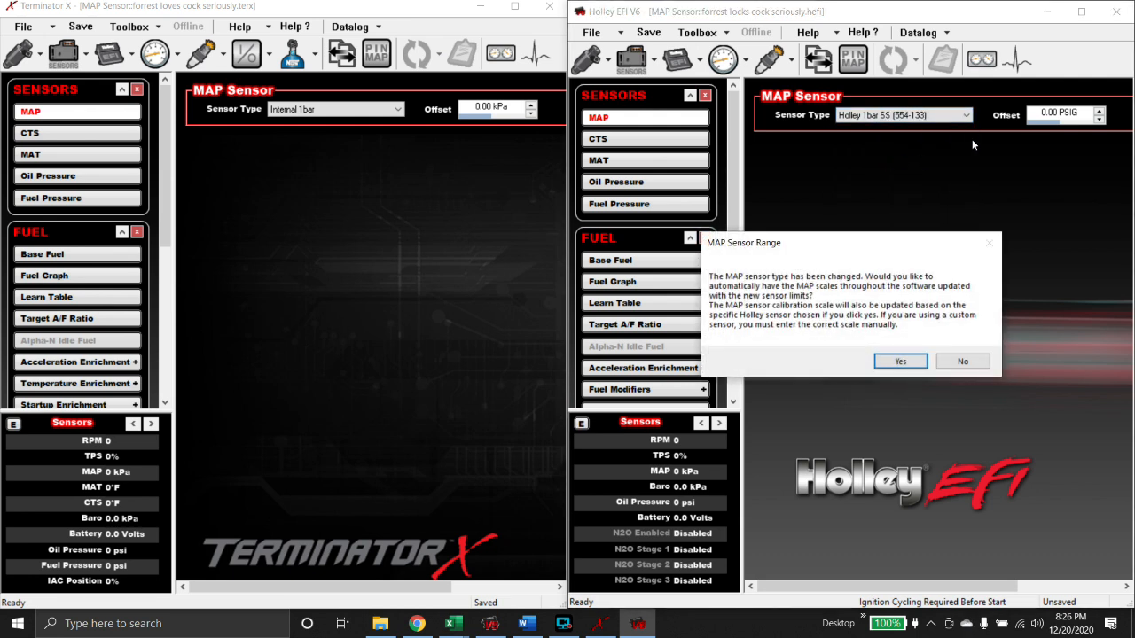
{"action": "left_click", "coordinate": [901, 361]}
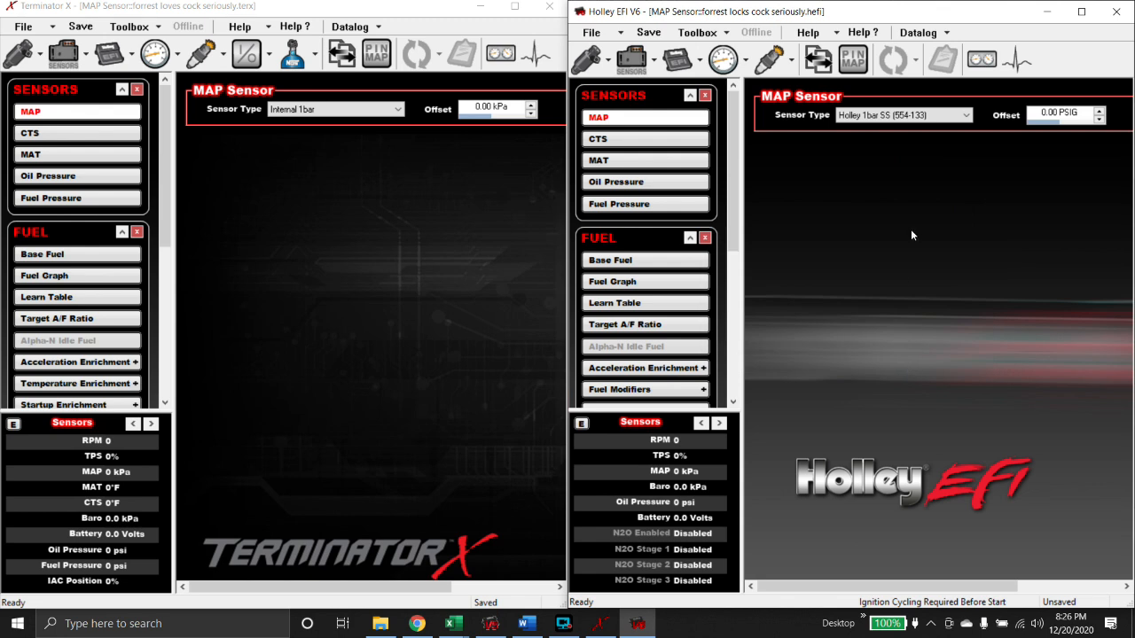
{"action": "left_click", "coordinate": [587, 58]}
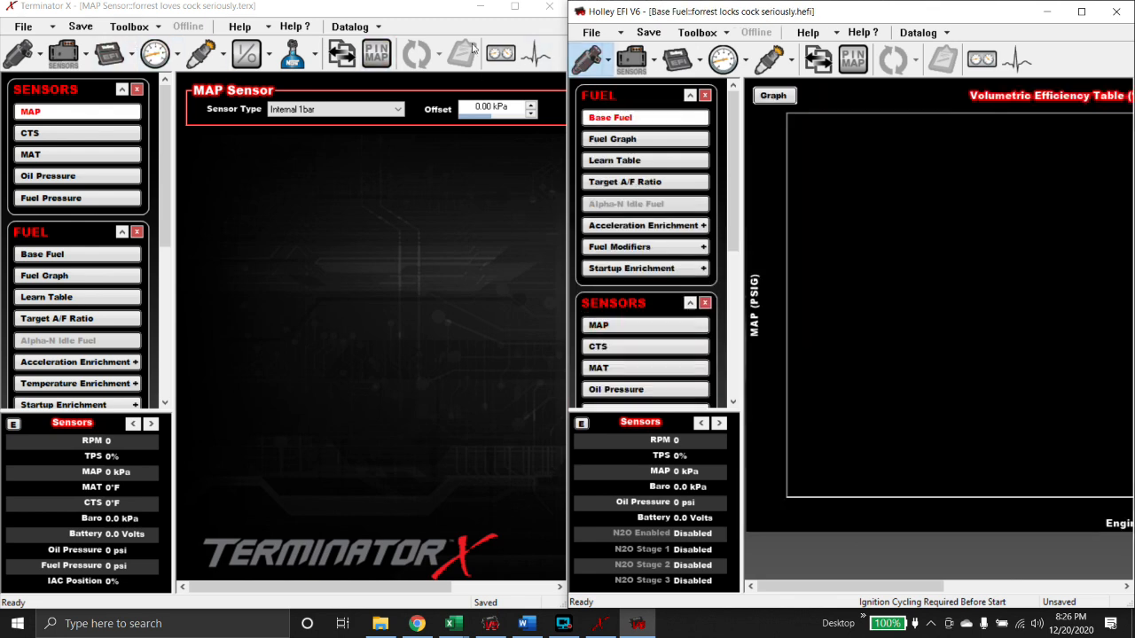
- Return Terminator X to its VE table and turn off Display MAP as PSIG in Holley Preferences
{"action": "left_click", "coordinate": [20, 55]}
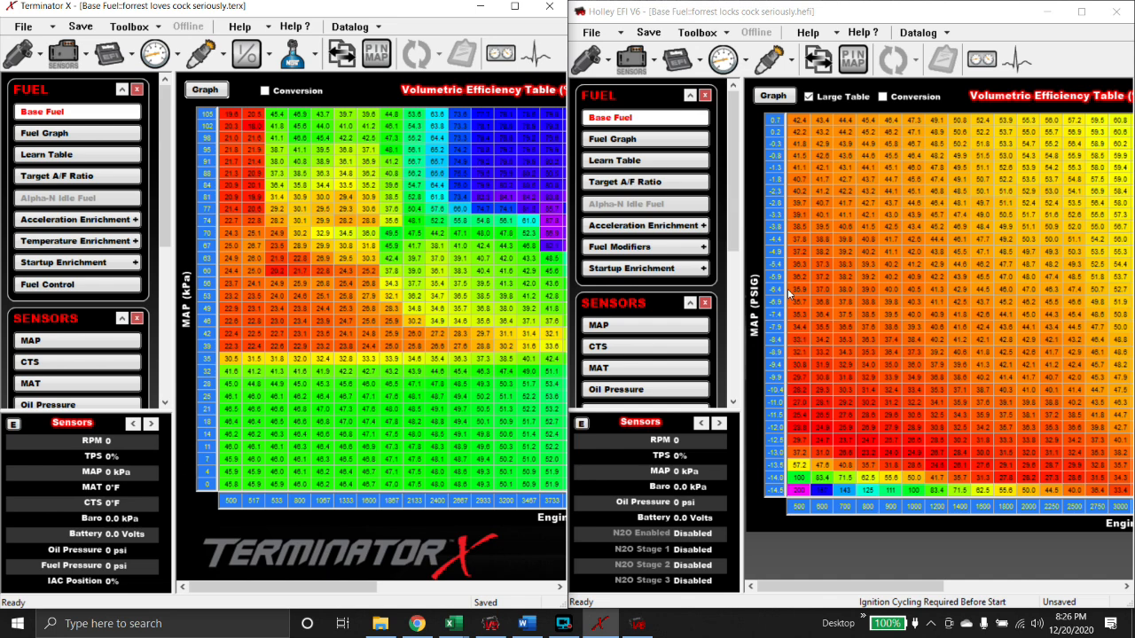
{"action": "left_click", "coordinate": [718, 34]}
{"action": "left_click", "coordinate": [722, 88]}
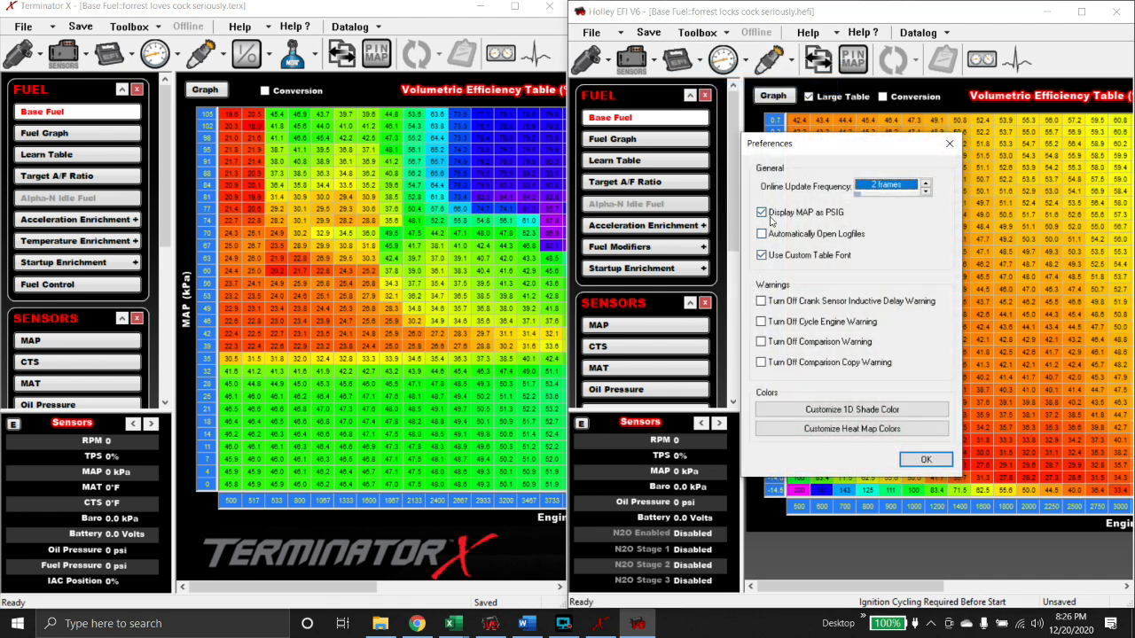
{"action": "left_click", "coordinate": [768, 217]}
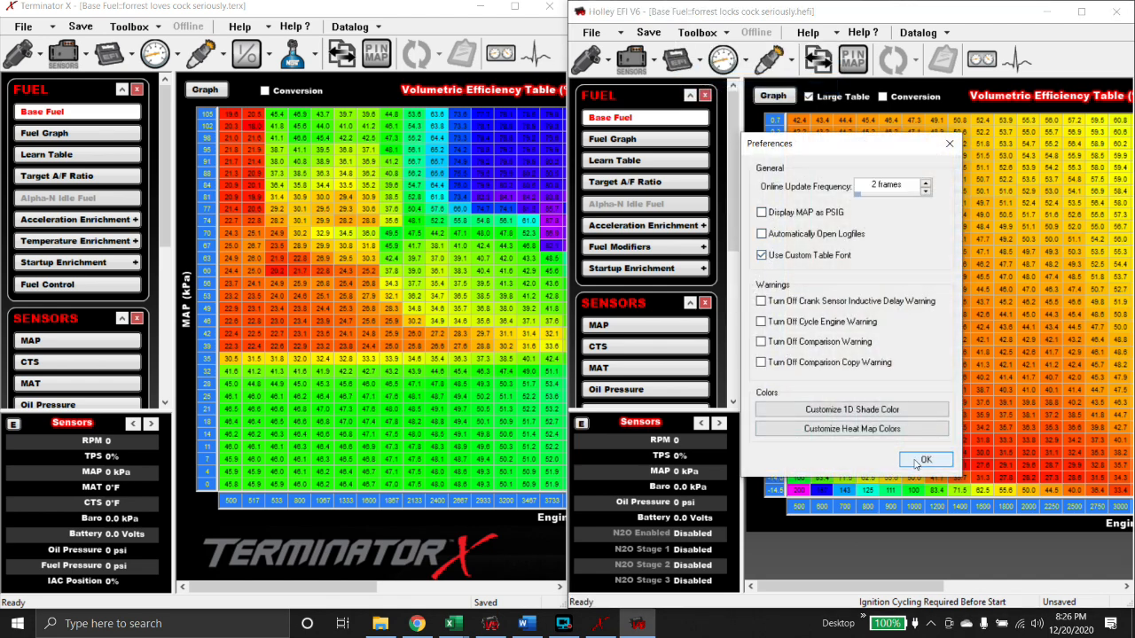
{"action": "left_click", "coordinate": [914, 460]}
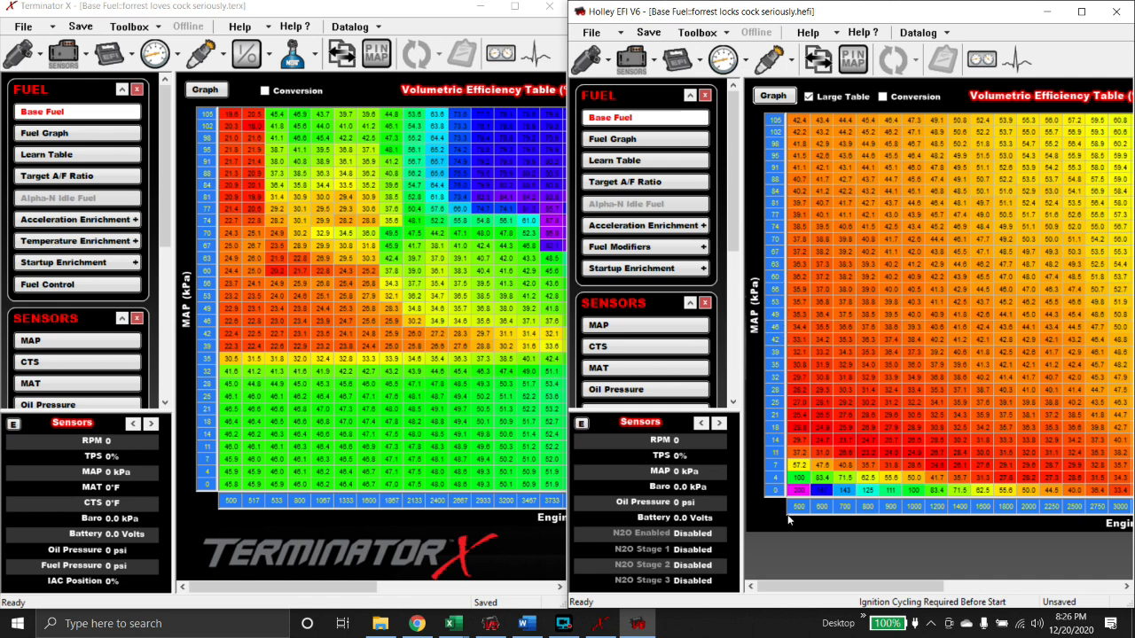
- Scroll both VE tables to compare RPM columns, then maximize Terminator X to show 500–8000 RPM
{"action": "left_click_drag", "start_coordinate": [255, 582], "coordinate": [453, 603]}
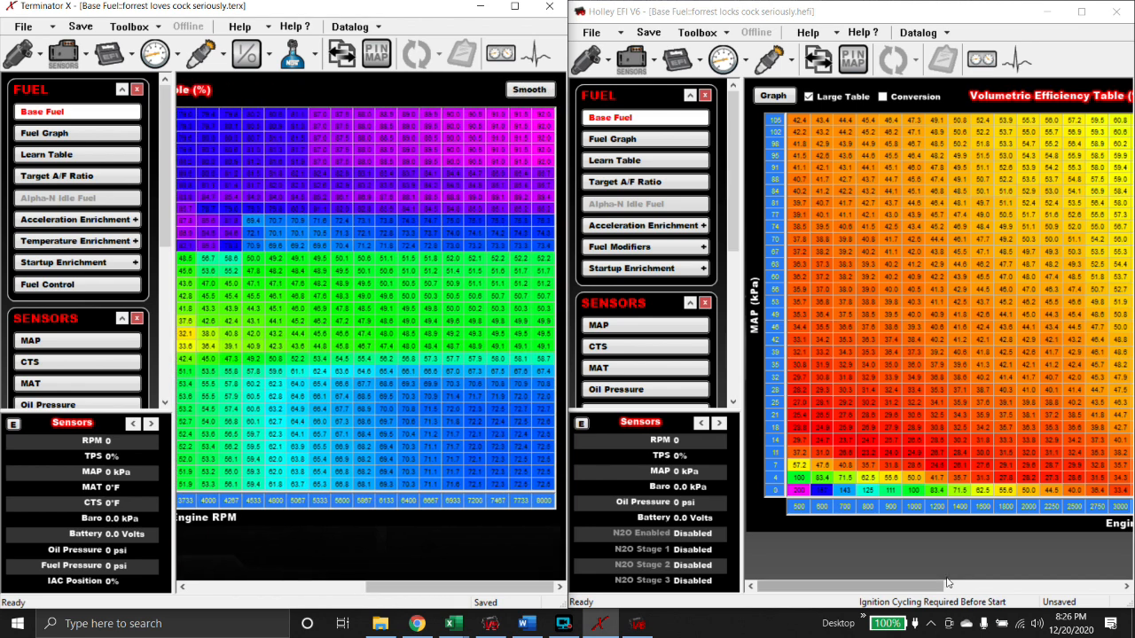
{"action": "left_click_drag", "start_coordinate": [937, 586], "coordinate": [829, 590]}
{"action": "left_click_drag", "start_coordinate": [391, 587], "coordinate": [212, 588]}
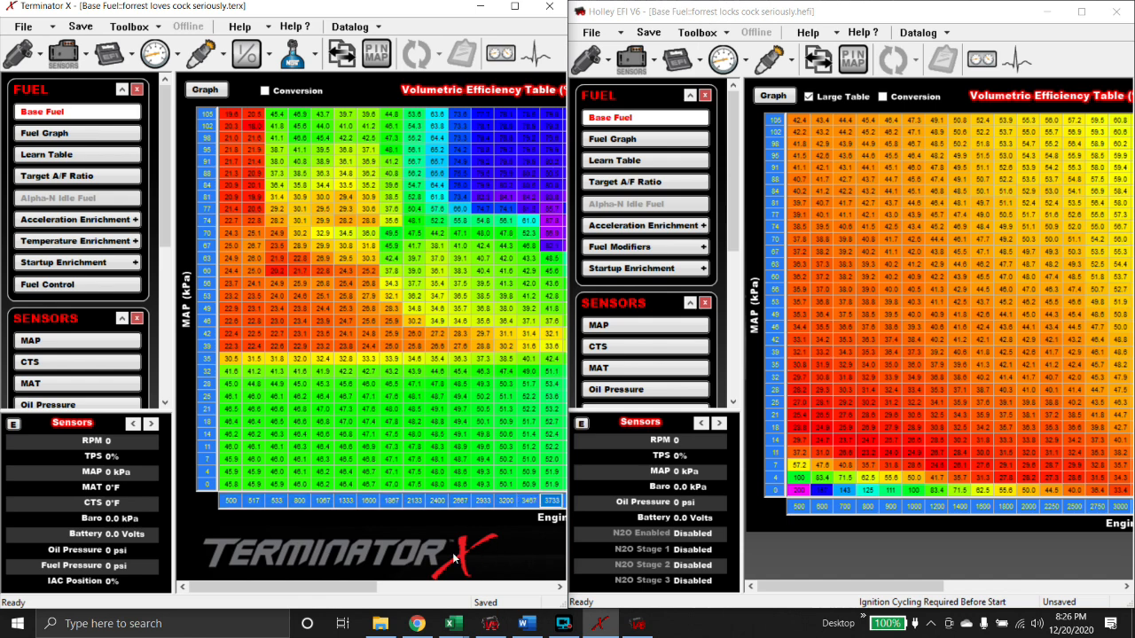
{"action": "left_click_drag", "start_coordinate": [325, 588], "coordinate": [502, 594]}
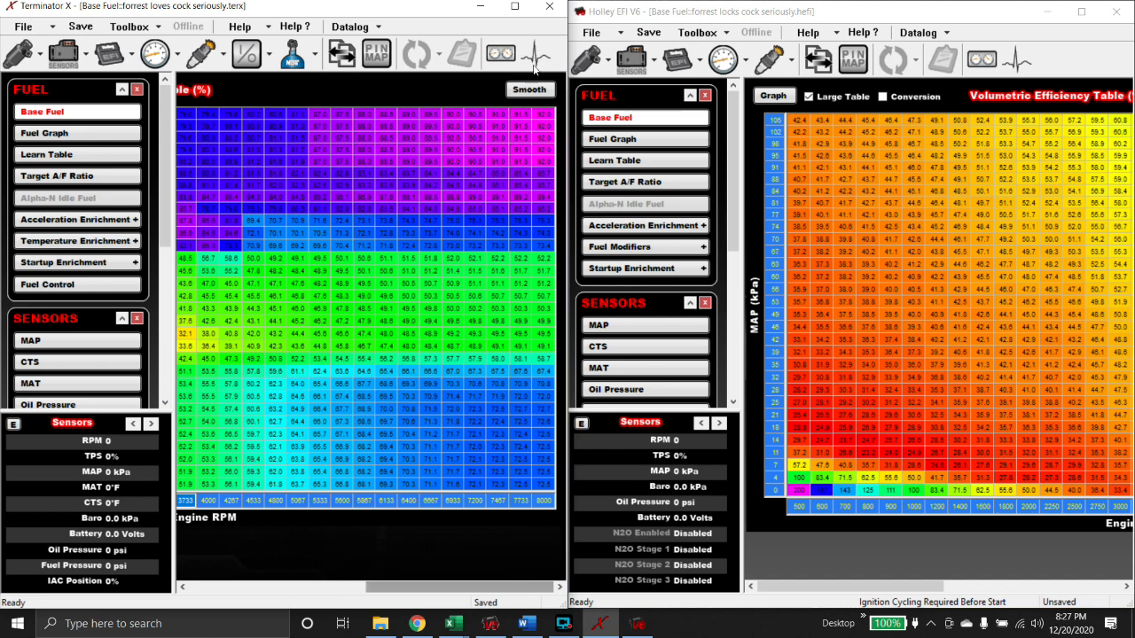
{"action": "left_click", "coordinate": [514, 6]}
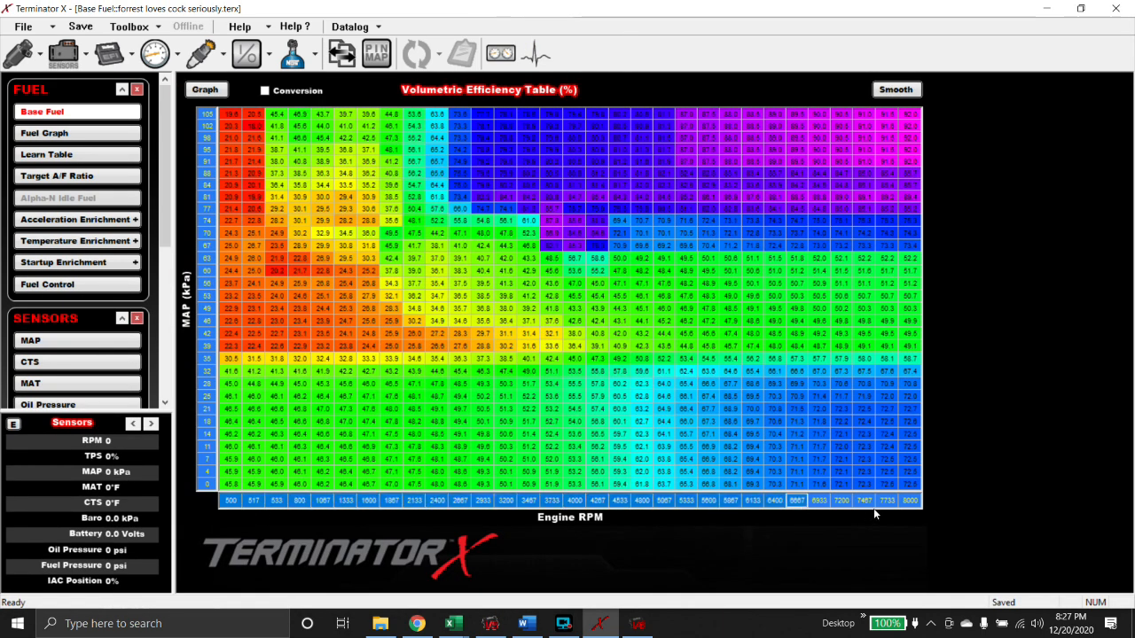
- Copy Terminator X's RPM axis values and dock its window on the left screen half
{"action": "right_click", "coordinate": [910, 501]}
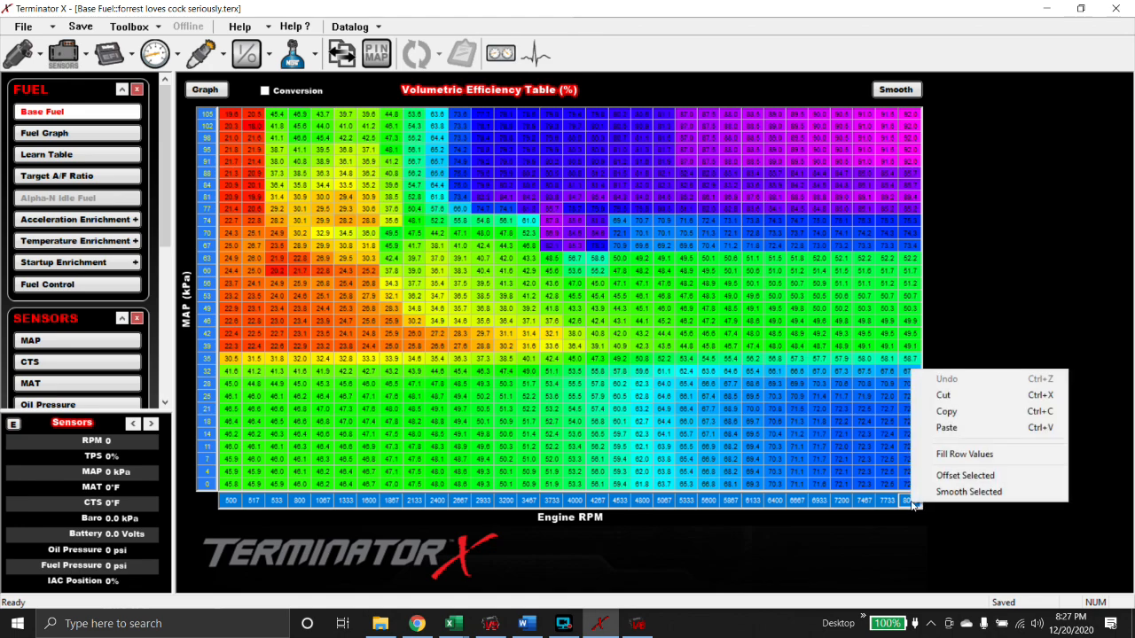
{"action": "left_click", "coordinate": [947, 412]}
{"action": "left_click", "coordinate": [1081, 8]}
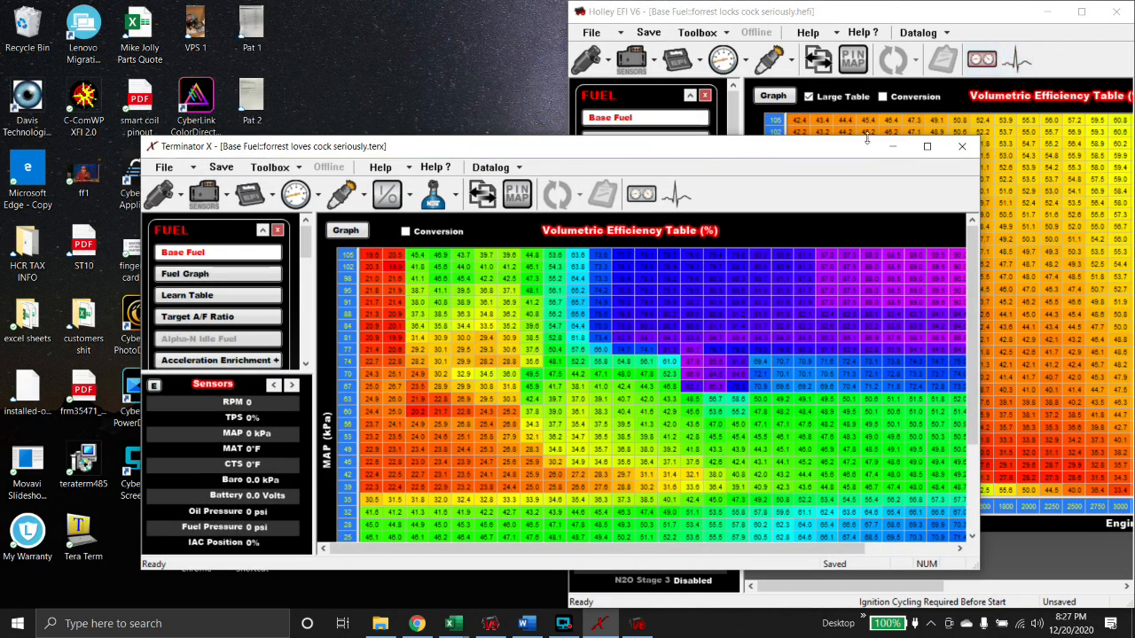
{"action": "left_click_drag", "start_coordinate": [876, 144], "coordinate": [0, 168]}
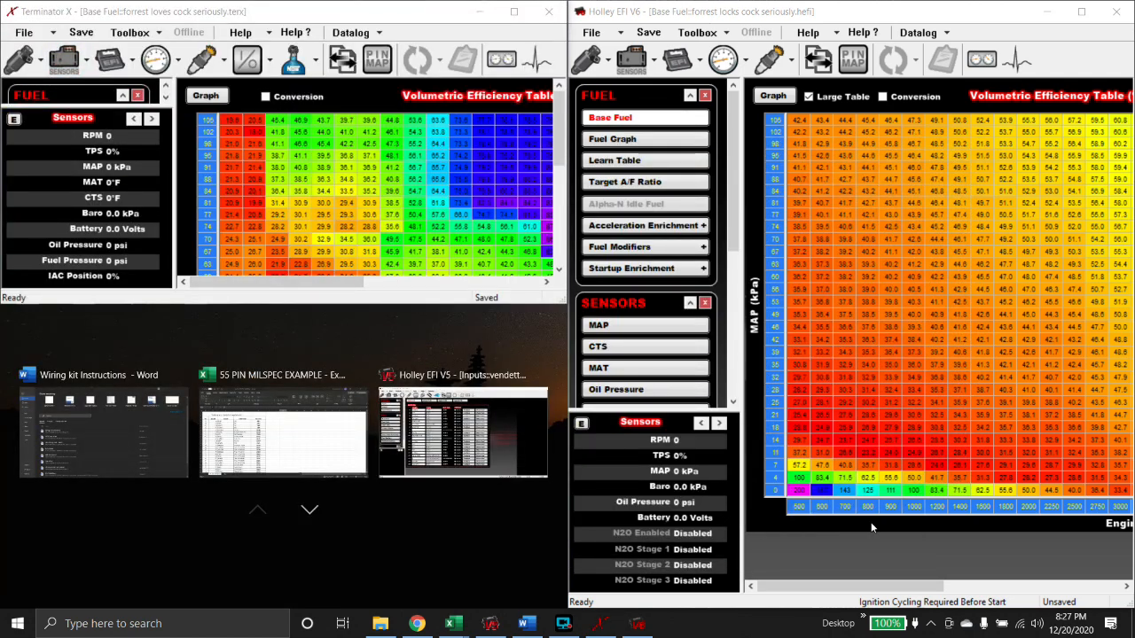
{"action": "left_click", "coordinate": [800, 511]}
- Paste the copied RPM values into Holley's VE table RPM row, extending it to 8000
{"action": "right_click", "coordinate": [800, 511]}
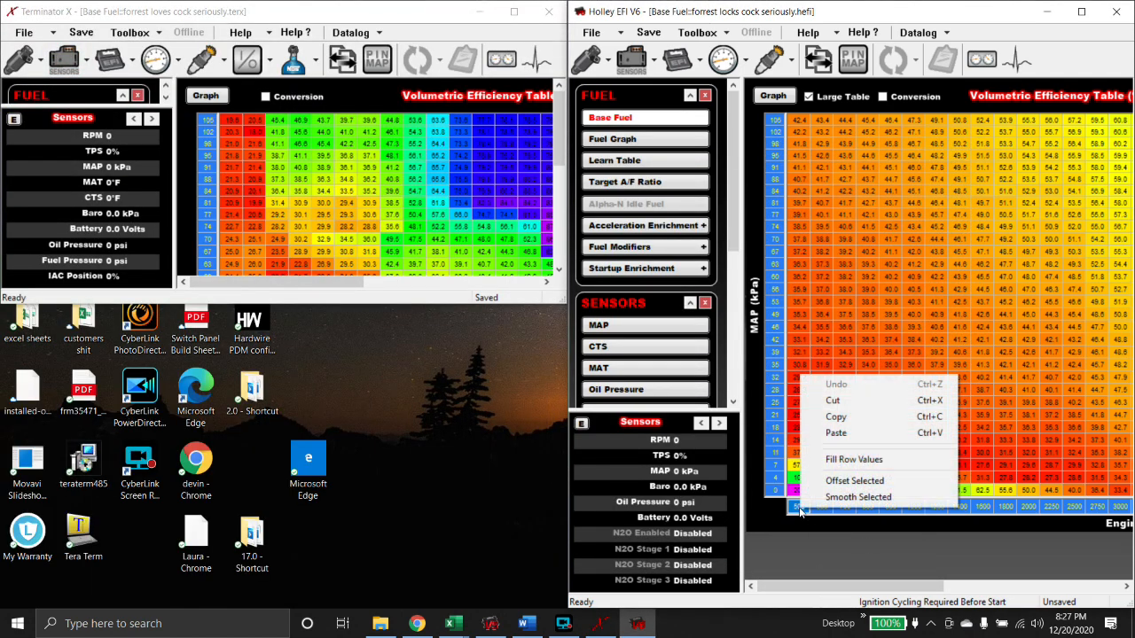
{"action": "left_click", "coordinate": [836, 432]}
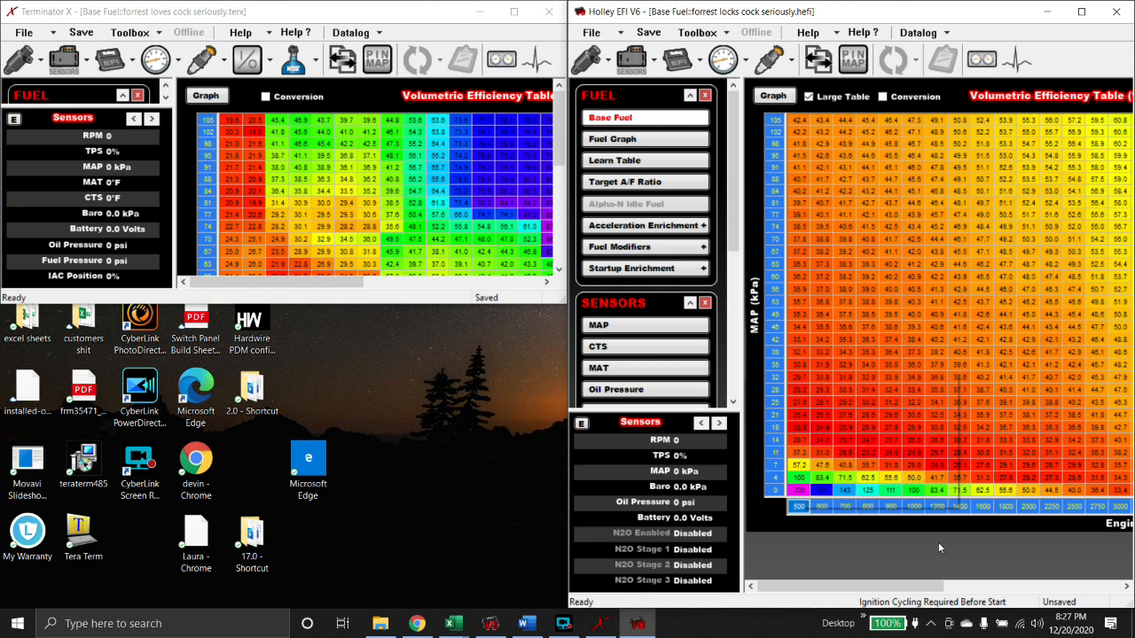
{"action": "left_click", "coordinate": [1081, 11]}
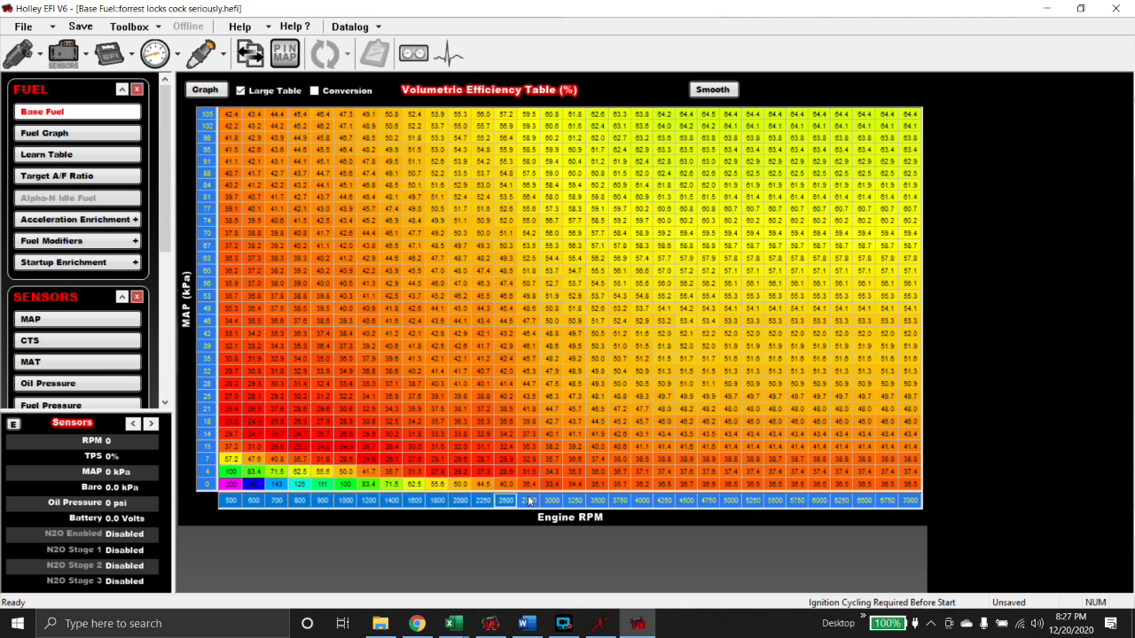
{"action": "right_click", "coordinate": [908, 502]}
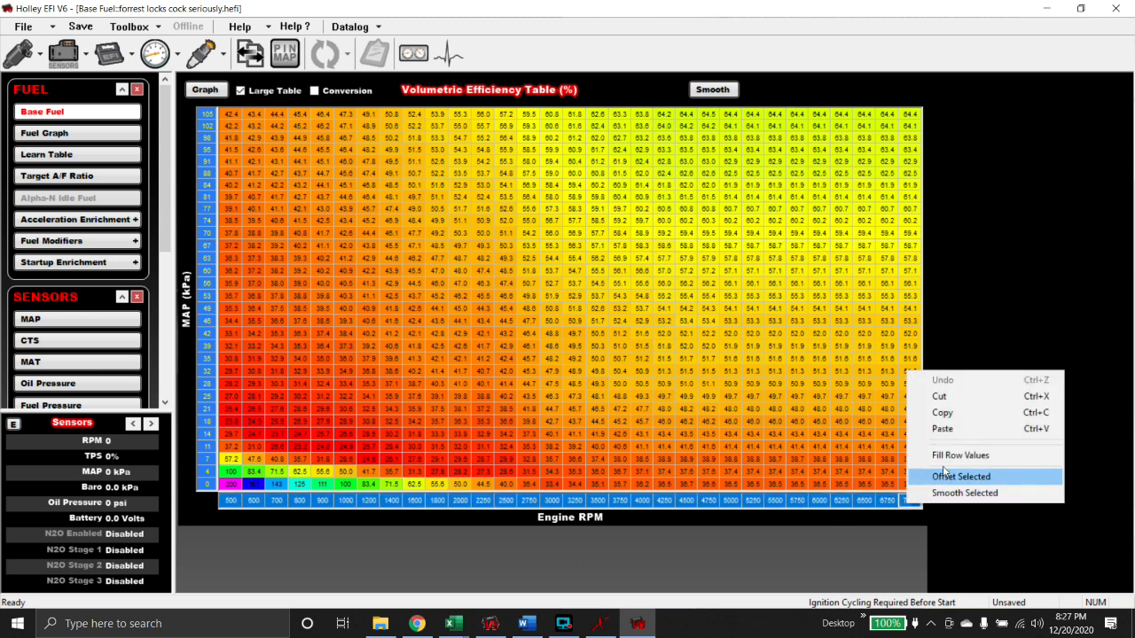
{"action": "left_click", "coordinate": [943, 428]}
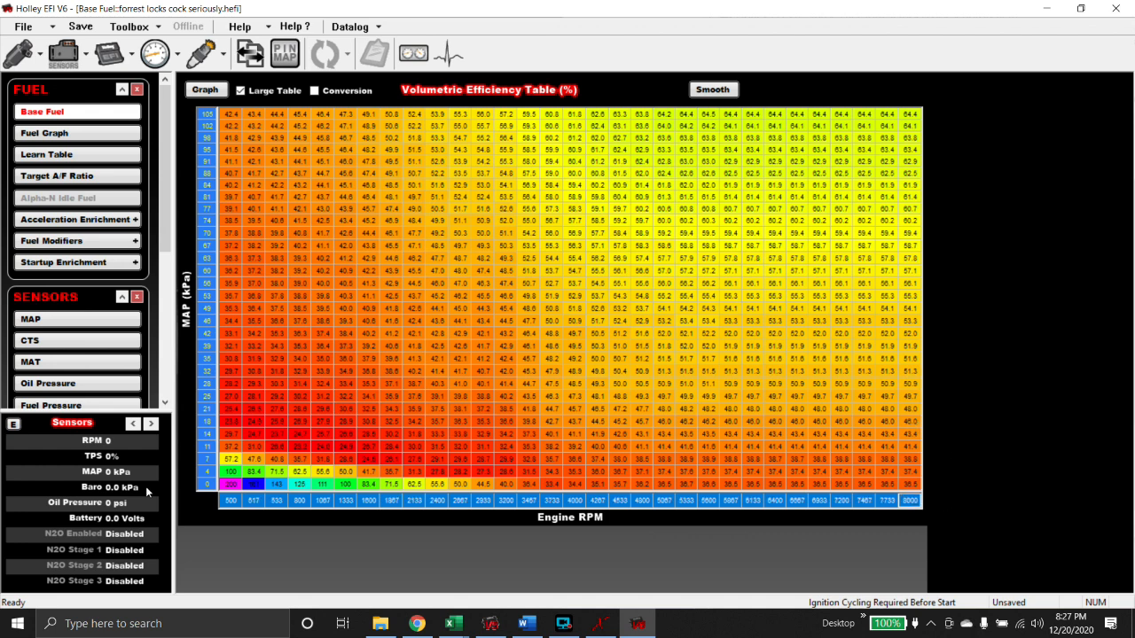
{"action": "left_click", "coordinate": [599, 623]}
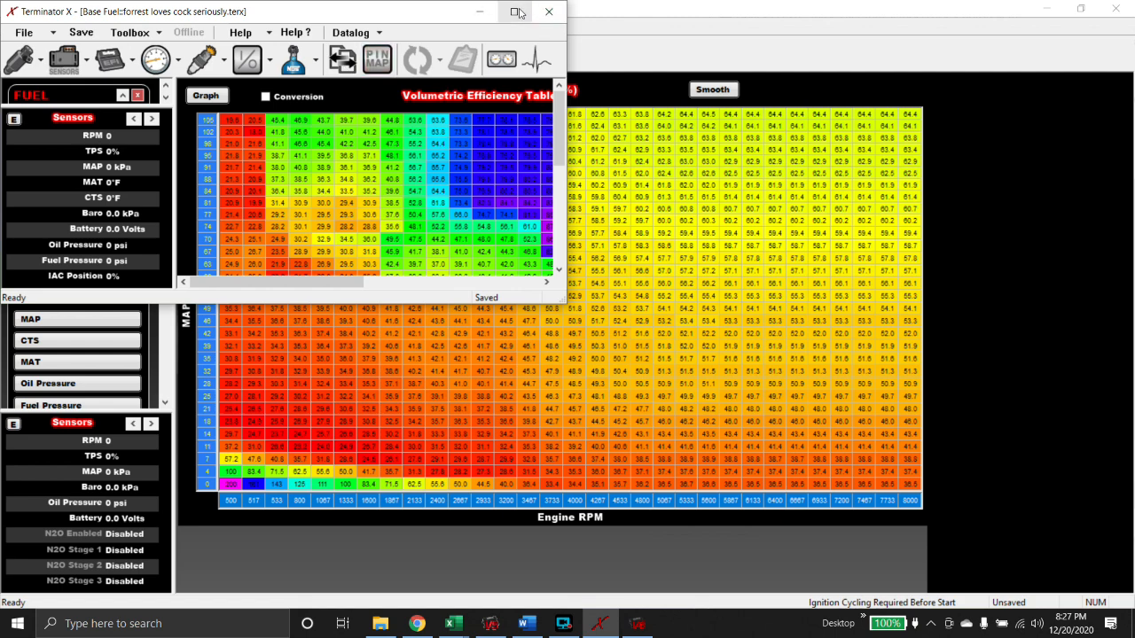
{"action": "left_click", "coordinate": [513, 12]}
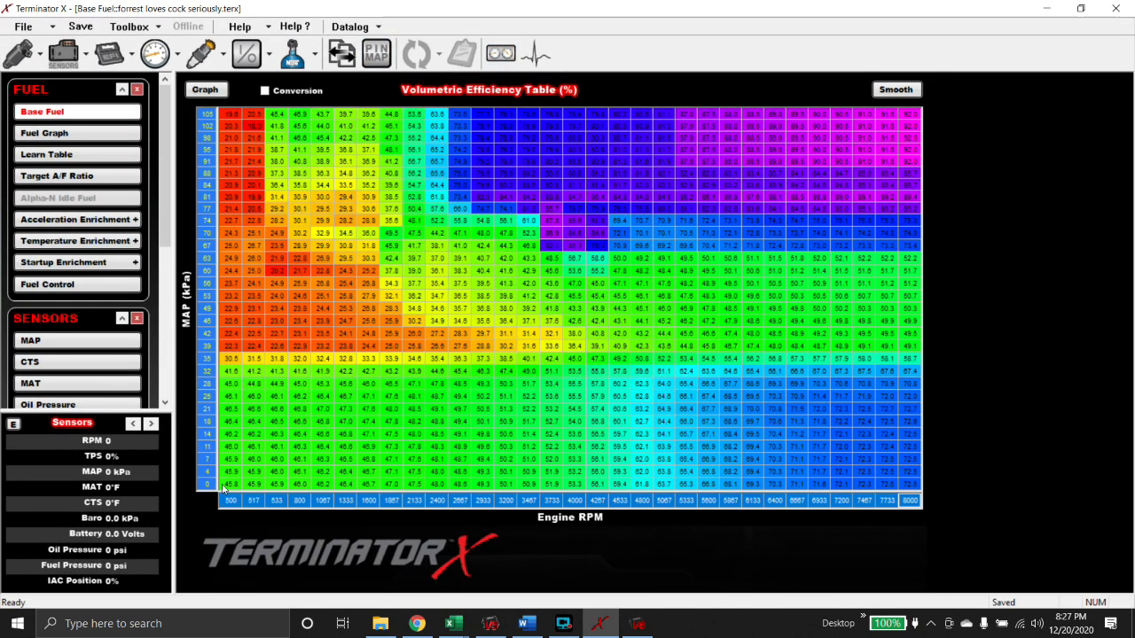
- Copy Terminator X's entire VE table and paste it over Holley's, top row now 19.6 to 92.0
{"action": "left_click_drag", "start_coordinate": [226, 486], "coordinate": [914, 115]}
{"action": "right_click", "coordinate": [914, 115]}
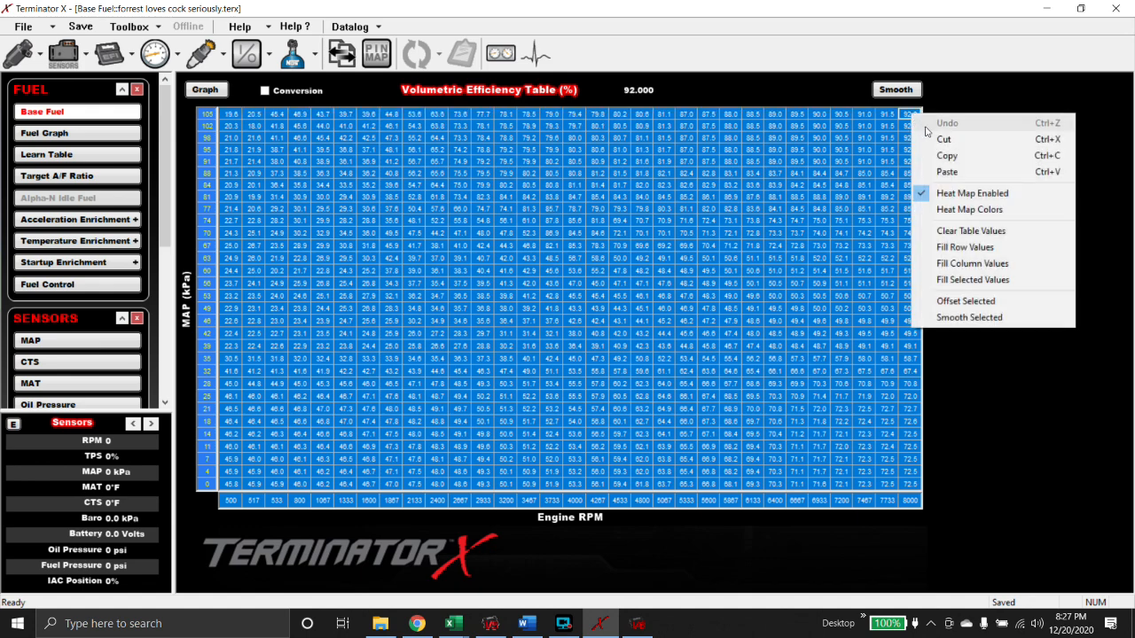
{"action": "left_click", "coordinate": [954, 155]}
{"action": "left_click", "coordinate": [642, 626]}
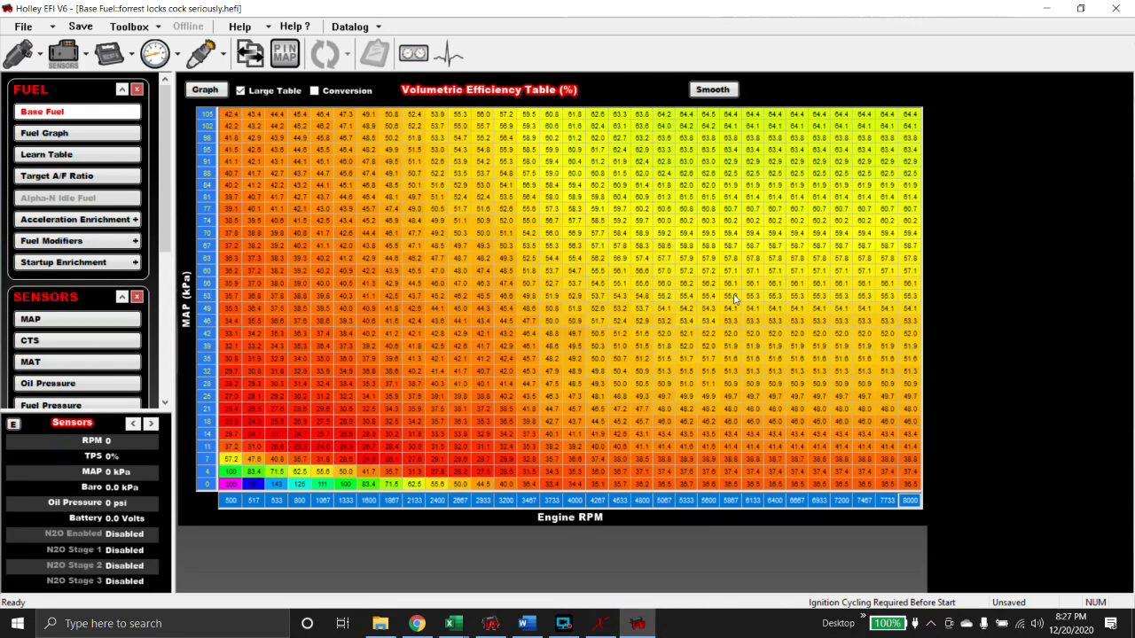
{"action": "left_click_drag", "start_coordinate": [232, 486], "coordinate": [910, 116]}
{"action": "right_click", "coordinate": [910, 115]}
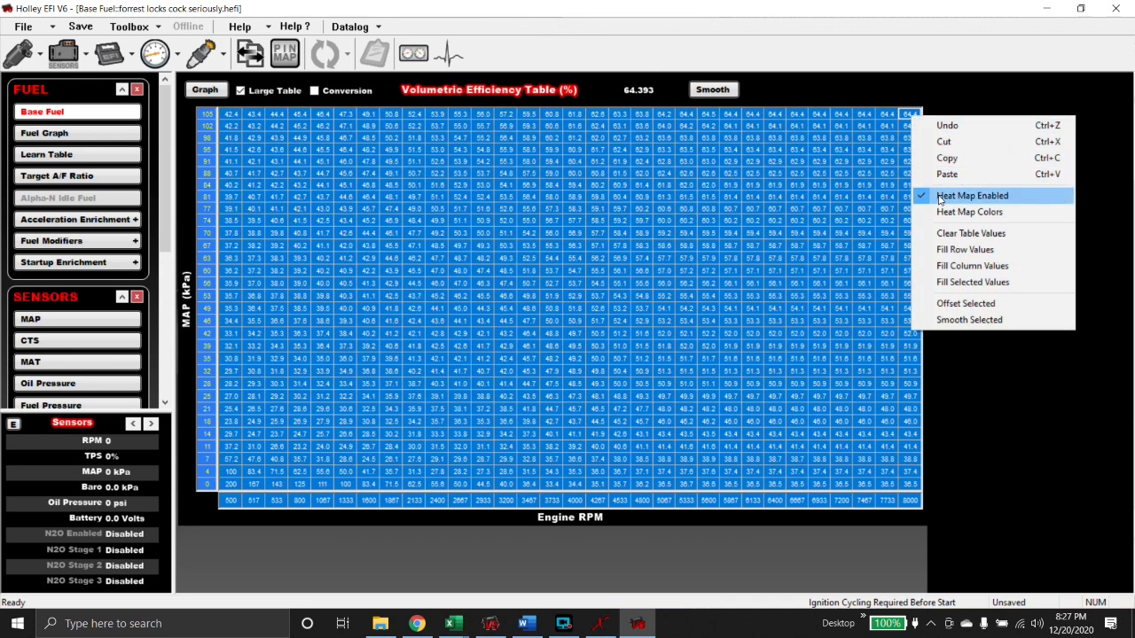
{"action": "left_click", "coordinate": [944, 158]}
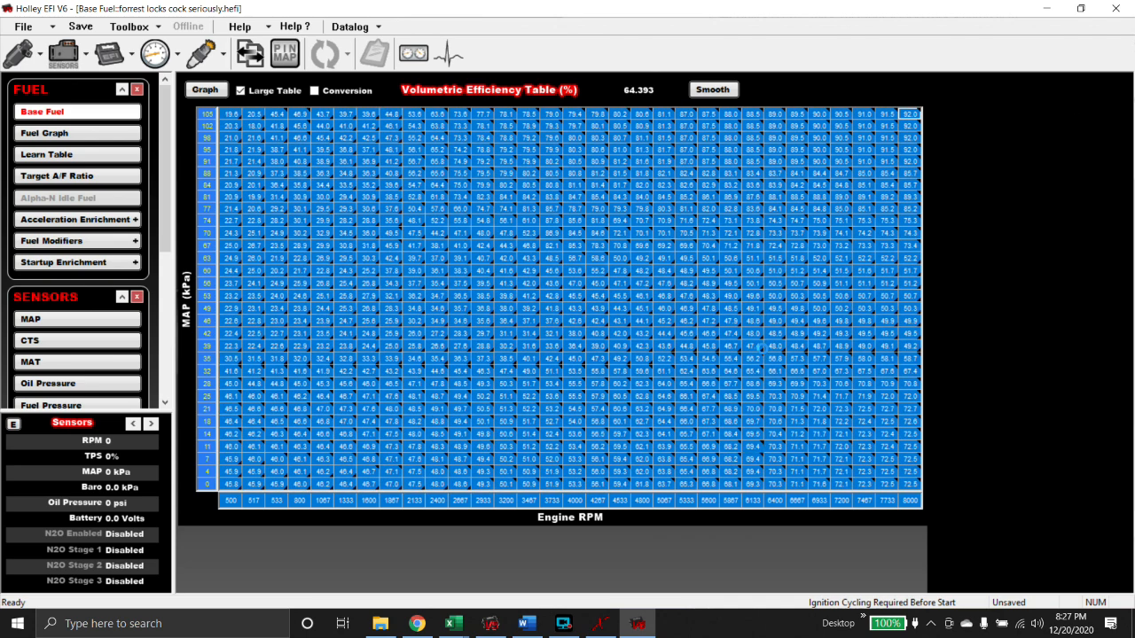
{"action": "left_click", "coordinate": [760, 347]}
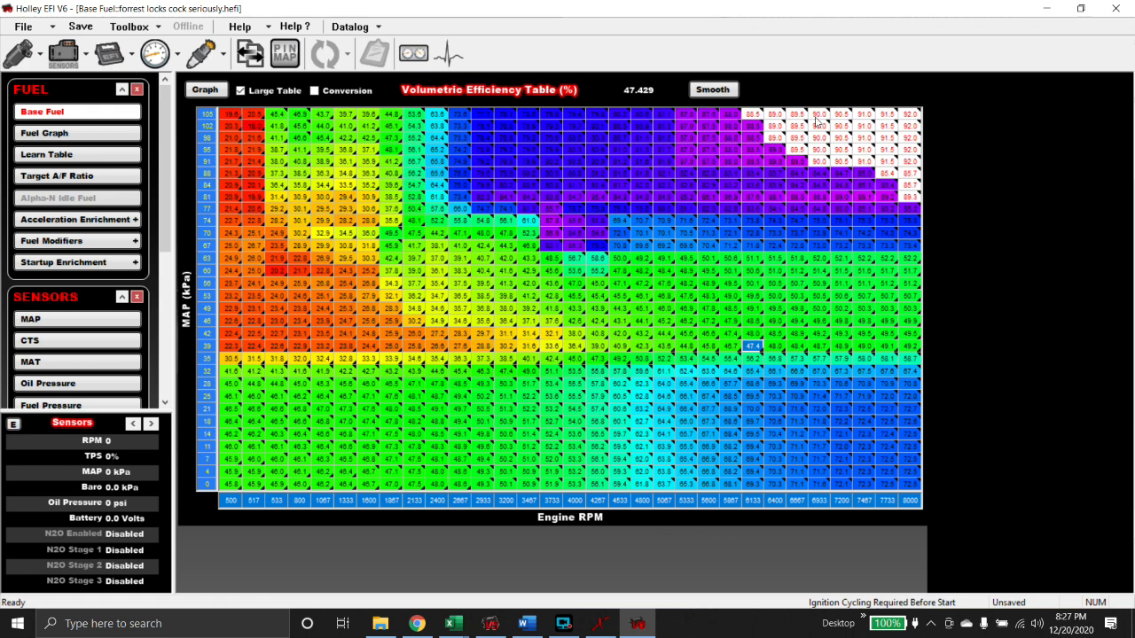
- Check high-RPM, high-load cells as lb/hr fuel flow, switch back to VE, and open Engine Parameters
{"action": "left_click", "coordinate": [314, 91]}
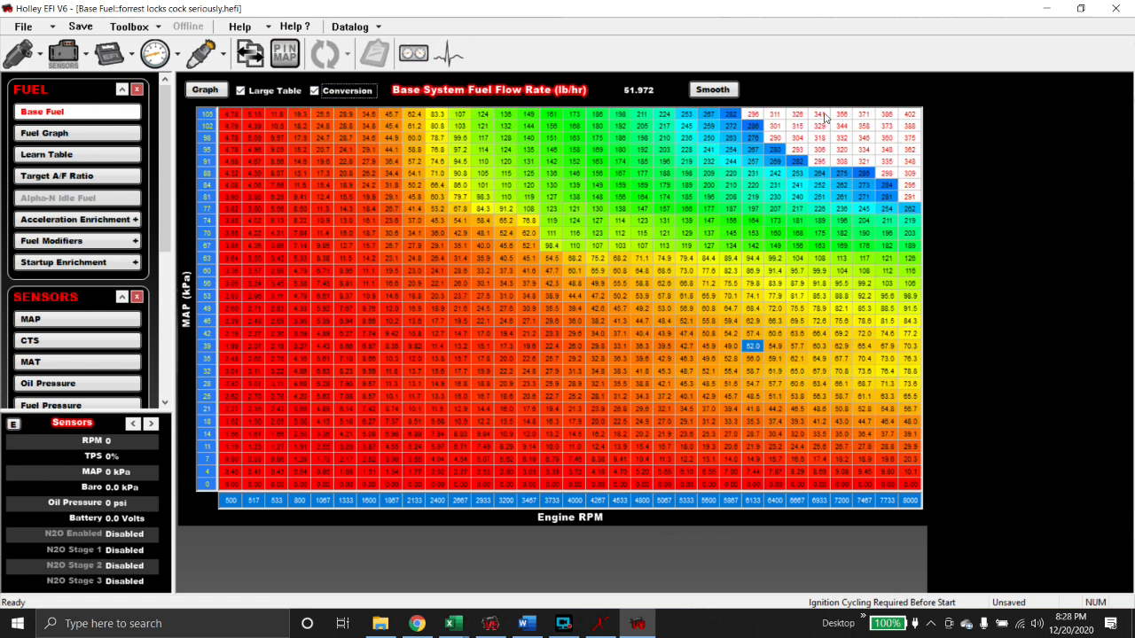
{"action": "left_click_drag", "start_coordinate": [841, 114], "coordinate": [909, 162]}
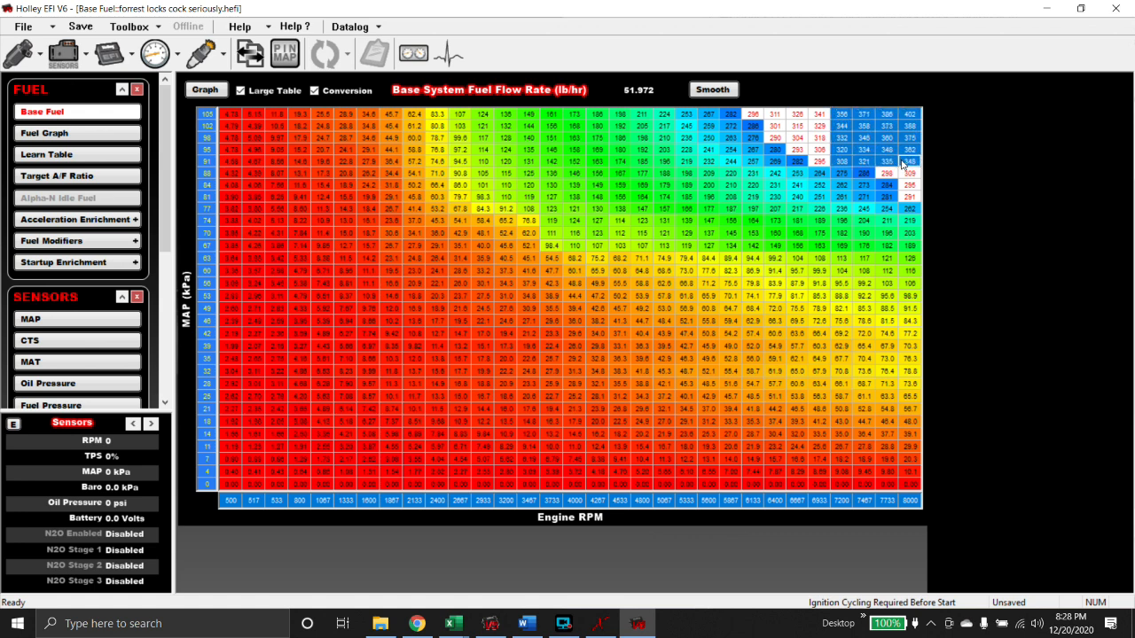
{"action": "left_click", "coordinate": [842, 139]}
{"action": "left_click", "coordinate": [798, 126]}
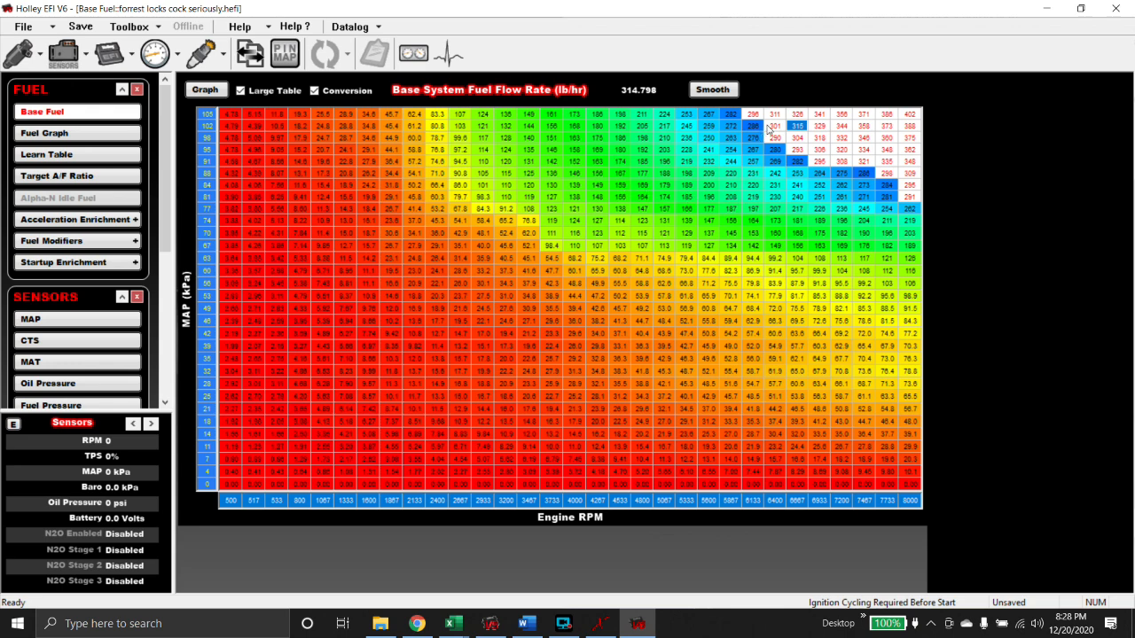
{"action": "left_click", "coordinate": [313, 91]}
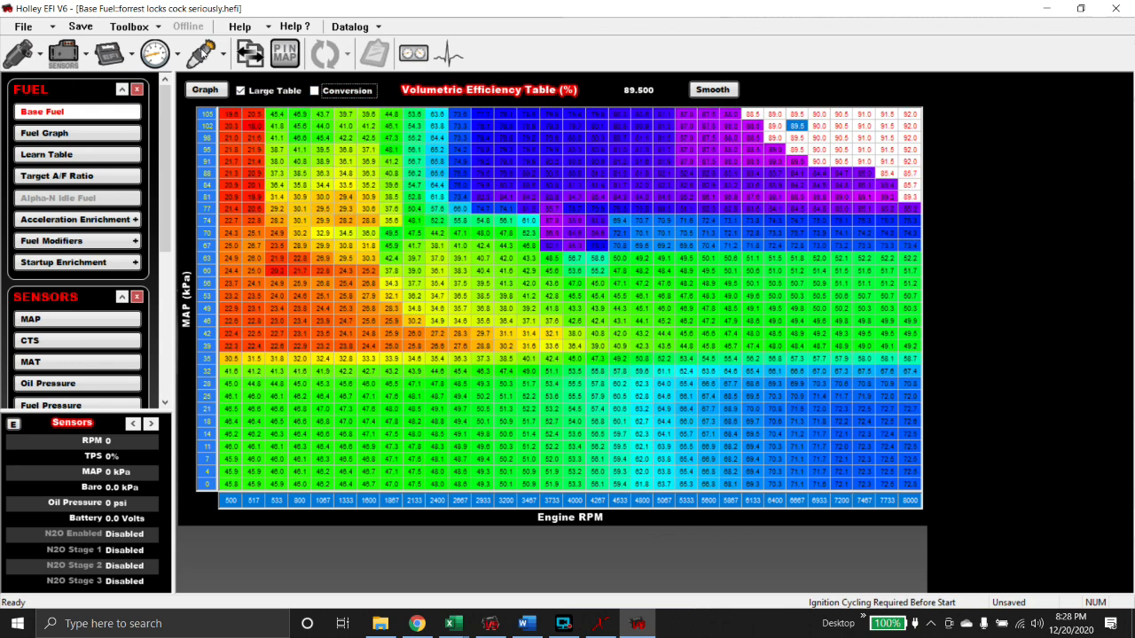
{"action": "left_click", "coordinate": [109, 57]}
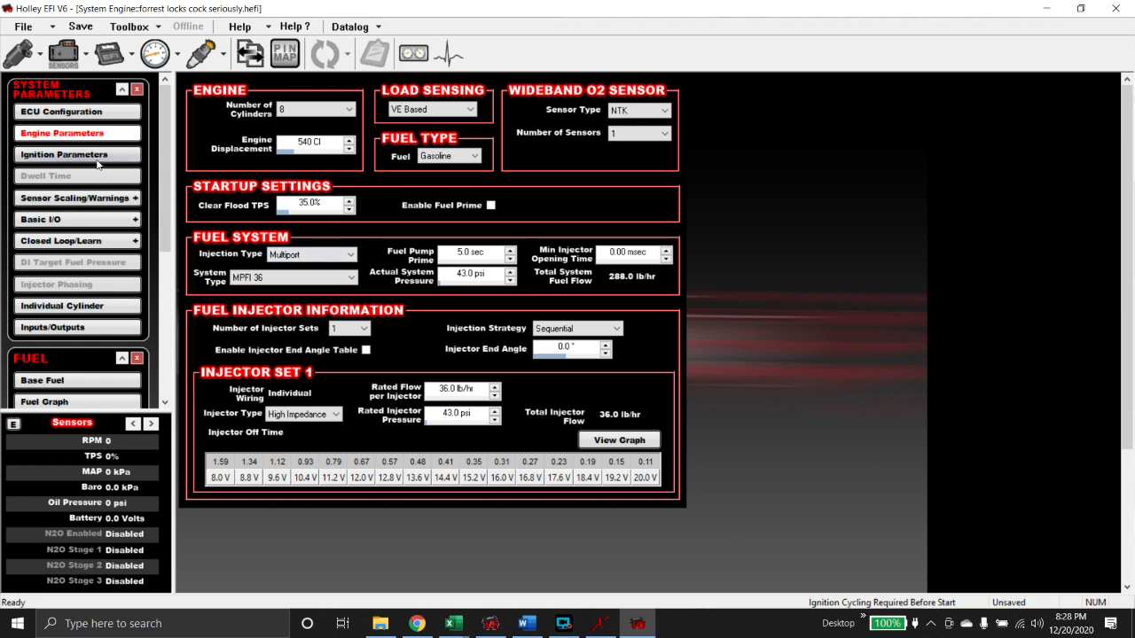
- Snap Holley right and Terminator X's VE table left, then open Holley's Base Spark timing table
{"action": "left_click", "coordinate": [62, 242]}
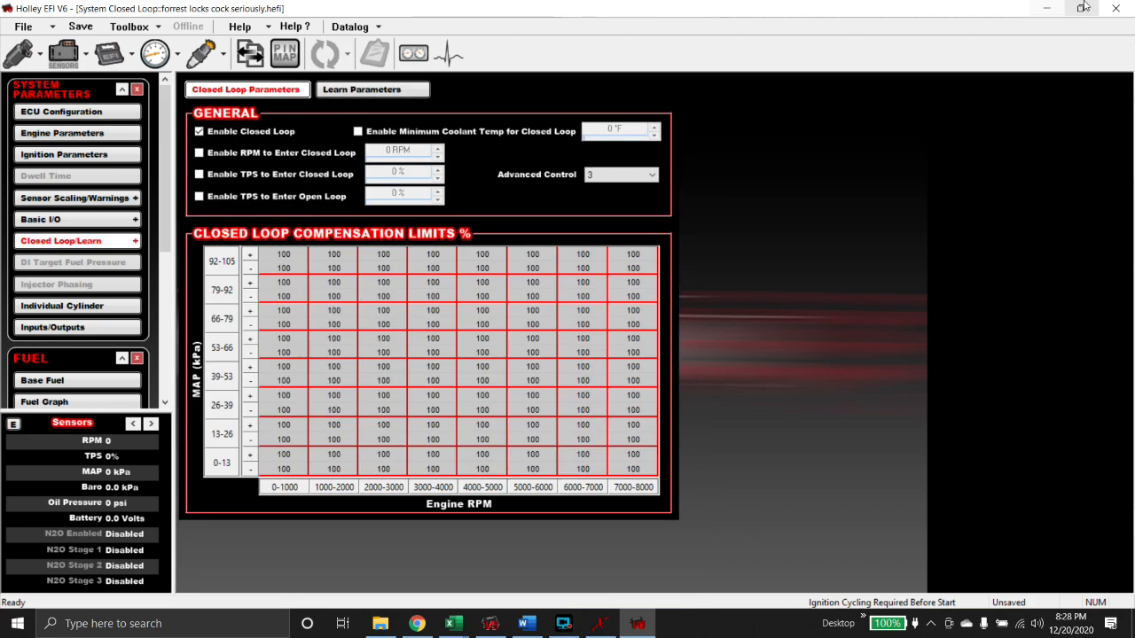
{"action": "left_click", "coordinate": [1080, 8]}
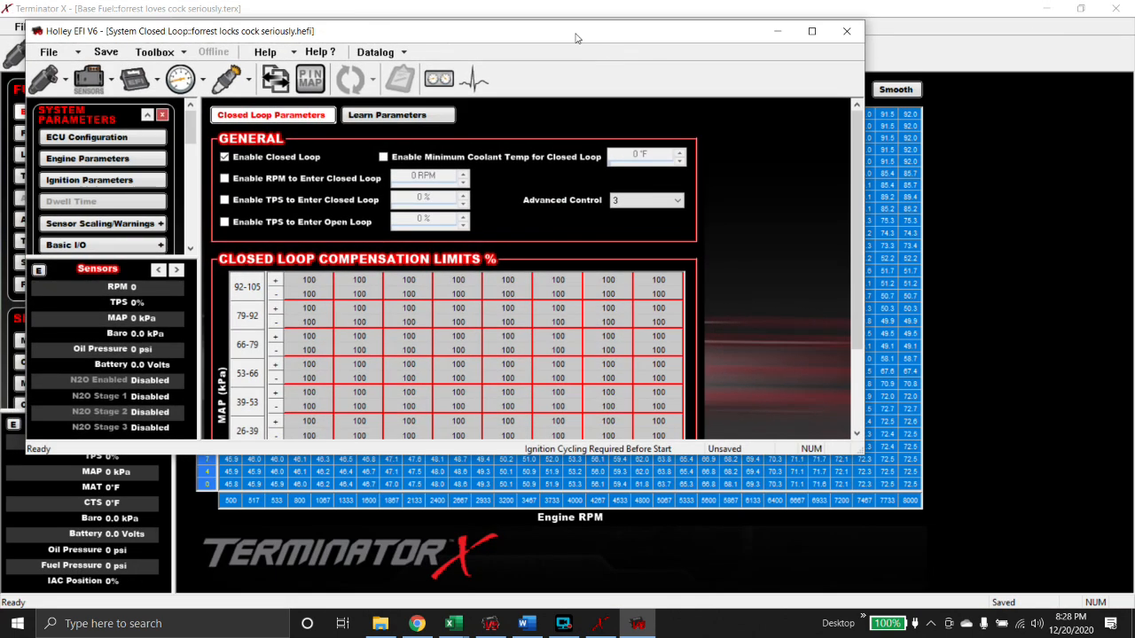
{"action": "left_click_drag", "start_coordinate": [575, 38], "coordinate": [1134, 38]}
{"action": "left_click", "coordinate": [174, 94]}
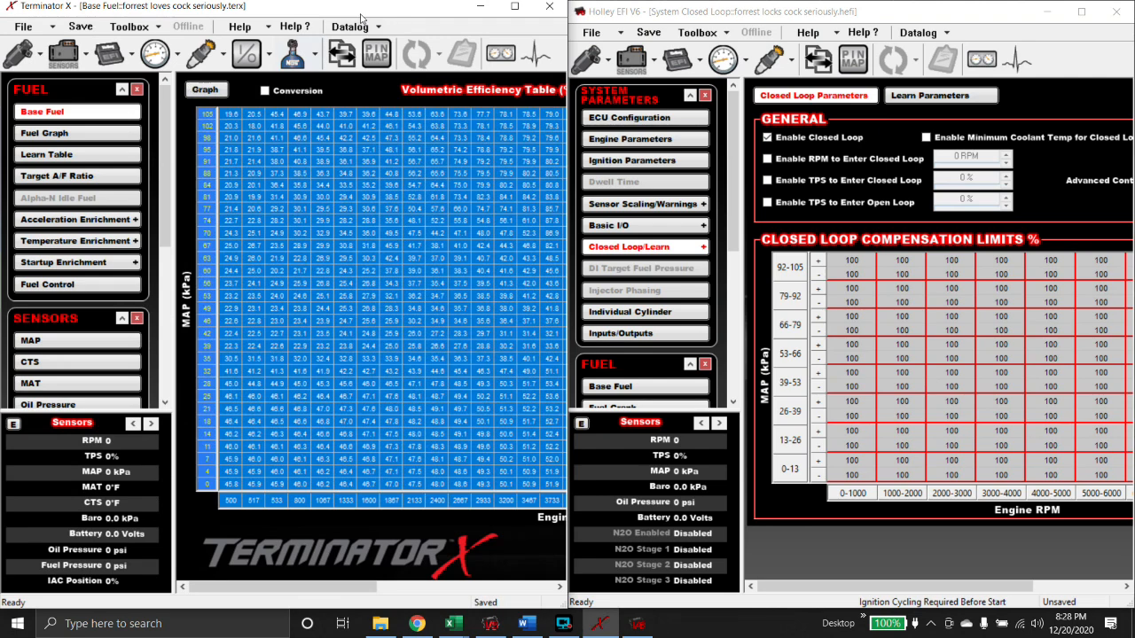
{"action": "left_click", "coordinate": [390, 173]}
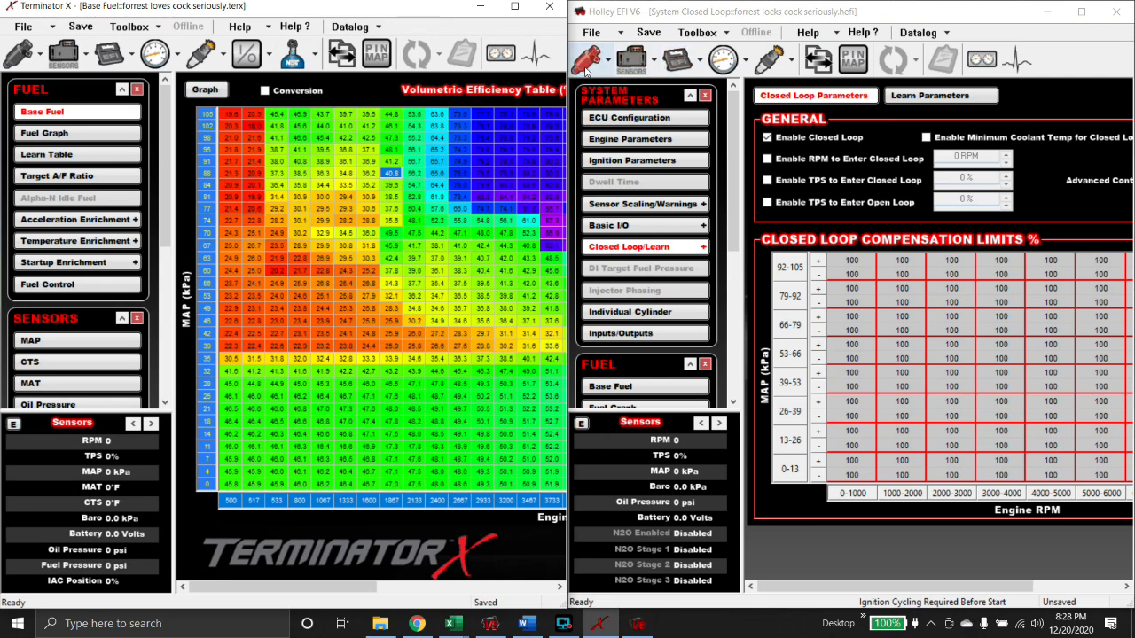
{"action": "left_click", "coordinate": [768, 58]}
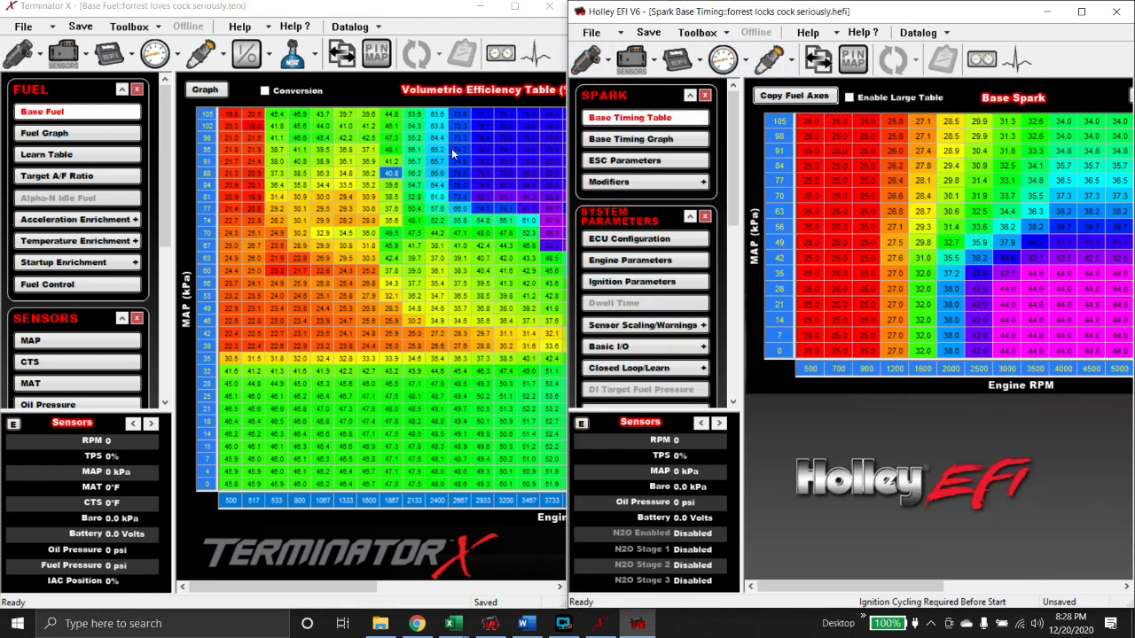
- Give Holley's spark table the fuel RPM axis up to 8000, enable Large Table, and maximize Terminator X's spark table
{"action": "left_click", "coordinate": [204, 57]}
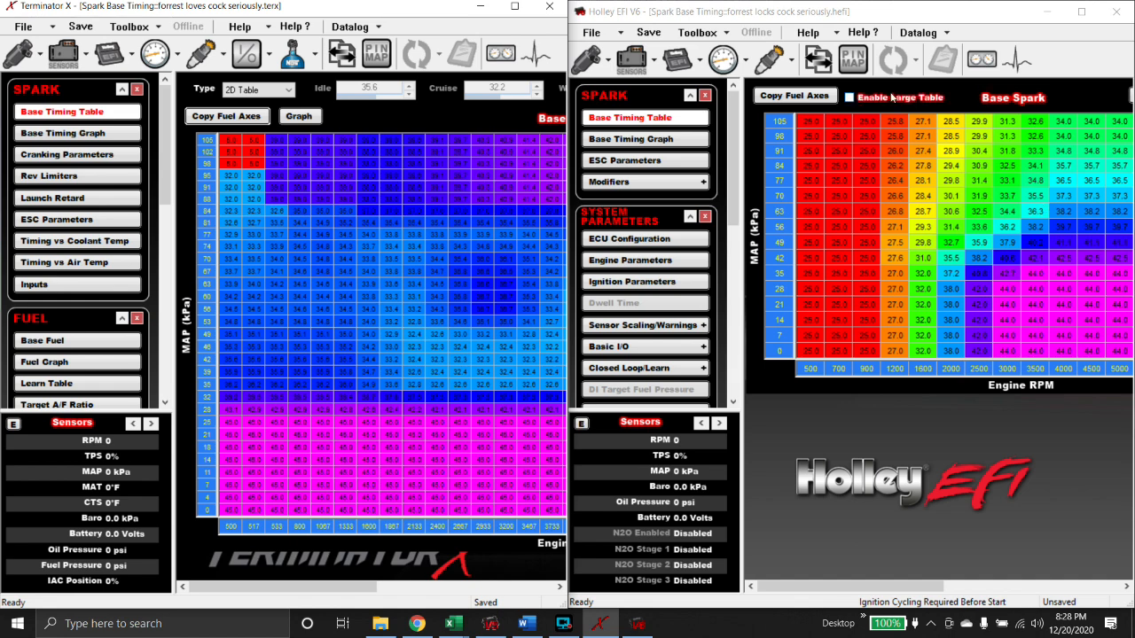
{"action": "left_click", "coordinate": [814, 98]}
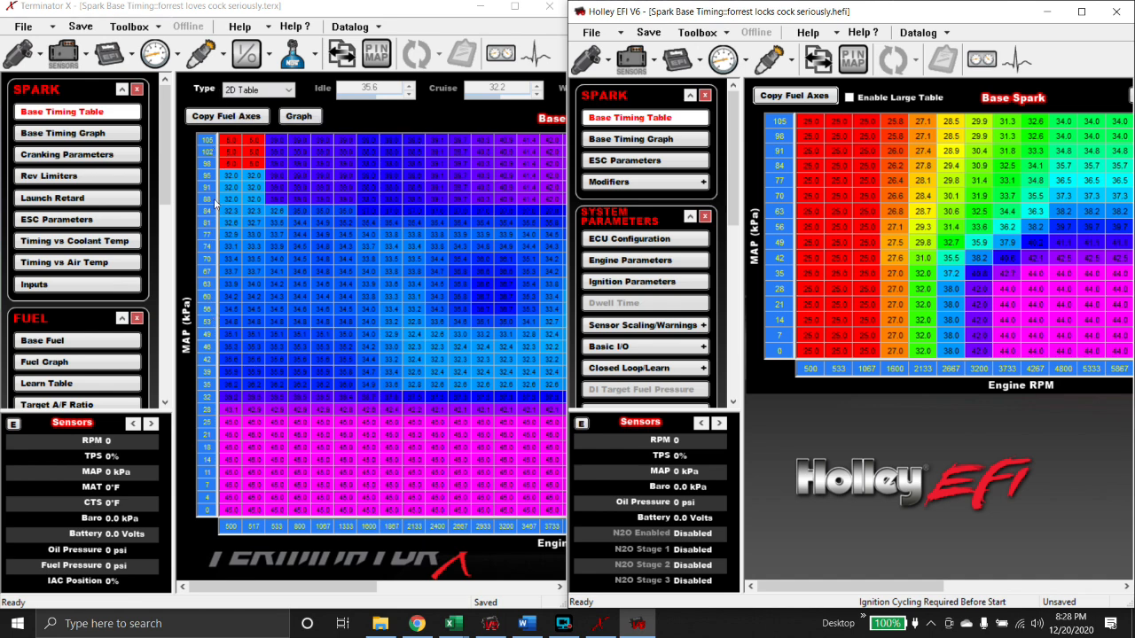
{"action": "left_click", "coordinate": [850, 100]}
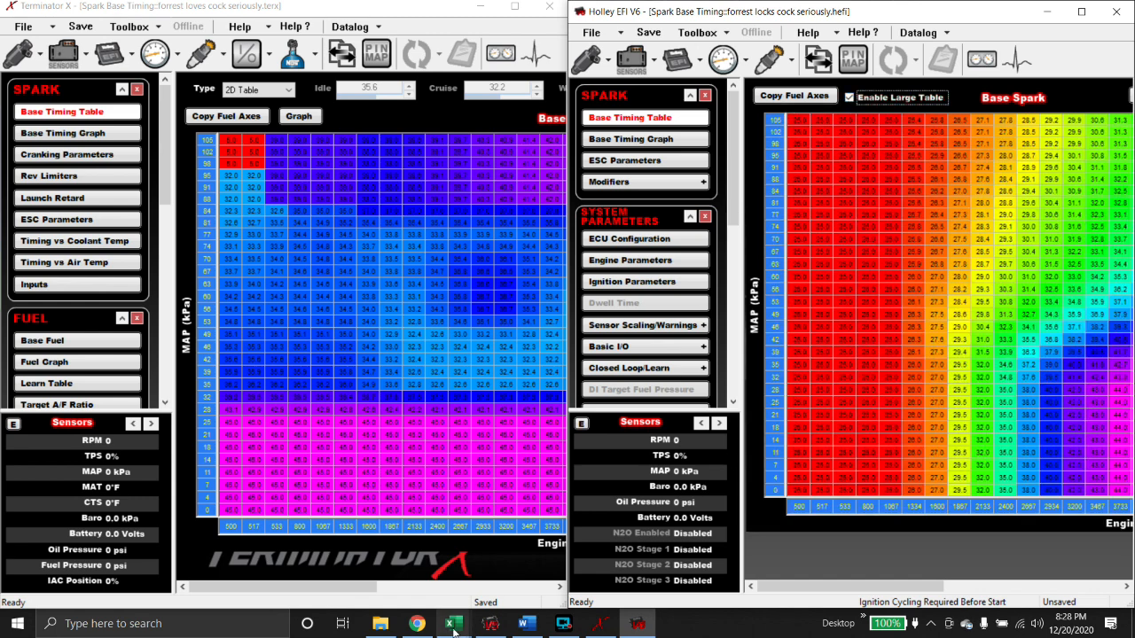
{"action": "left_click", "coordinate": [514, 6]}
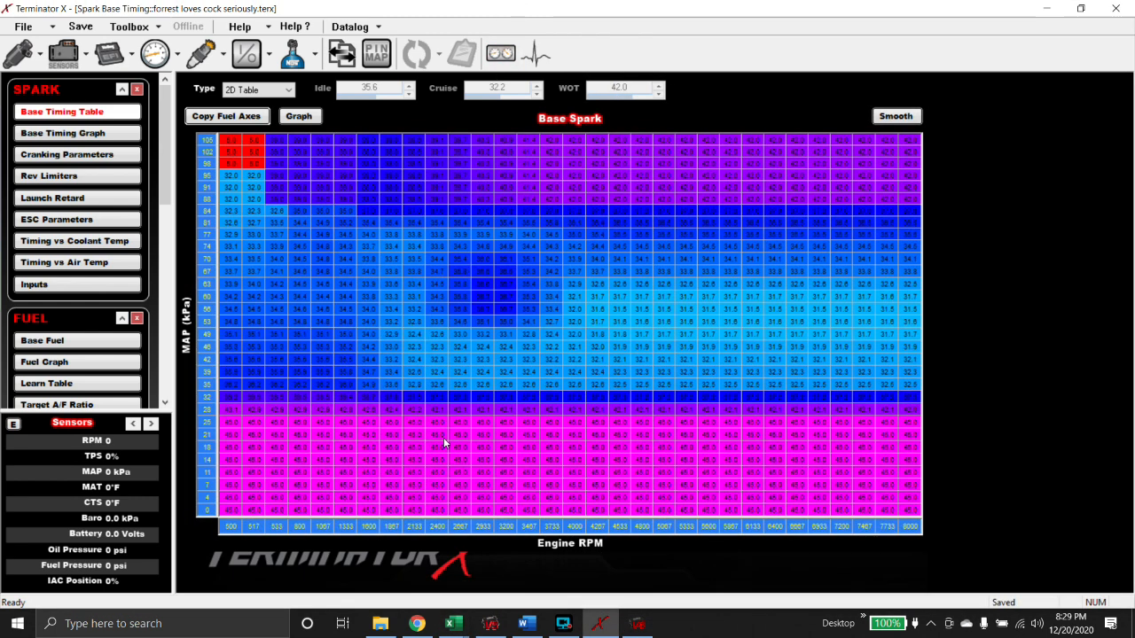
- Copy Terminator X's entire Base Spark table (500–8000 RPM by 0–105 kPa)
{"action": "left_click_drag", "start_coordinate": [227, 512], "coordinate": [938, 165]}
{"action": "right_click", "coordinate": [906, 146]}
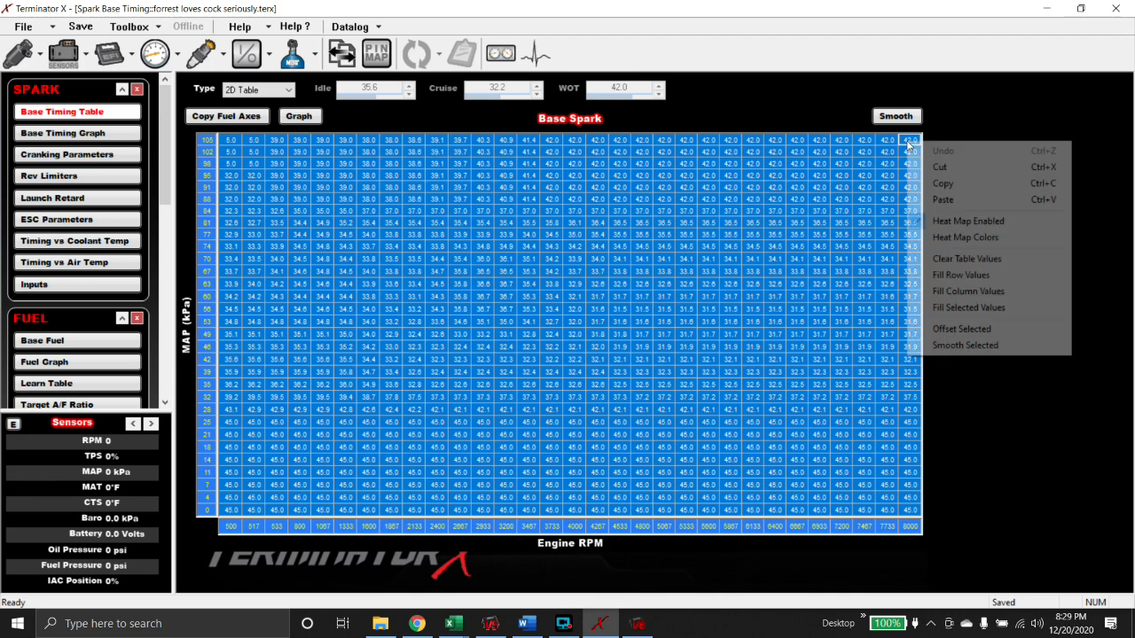
{"action": "left_click", "coordinate": [948, 184]}
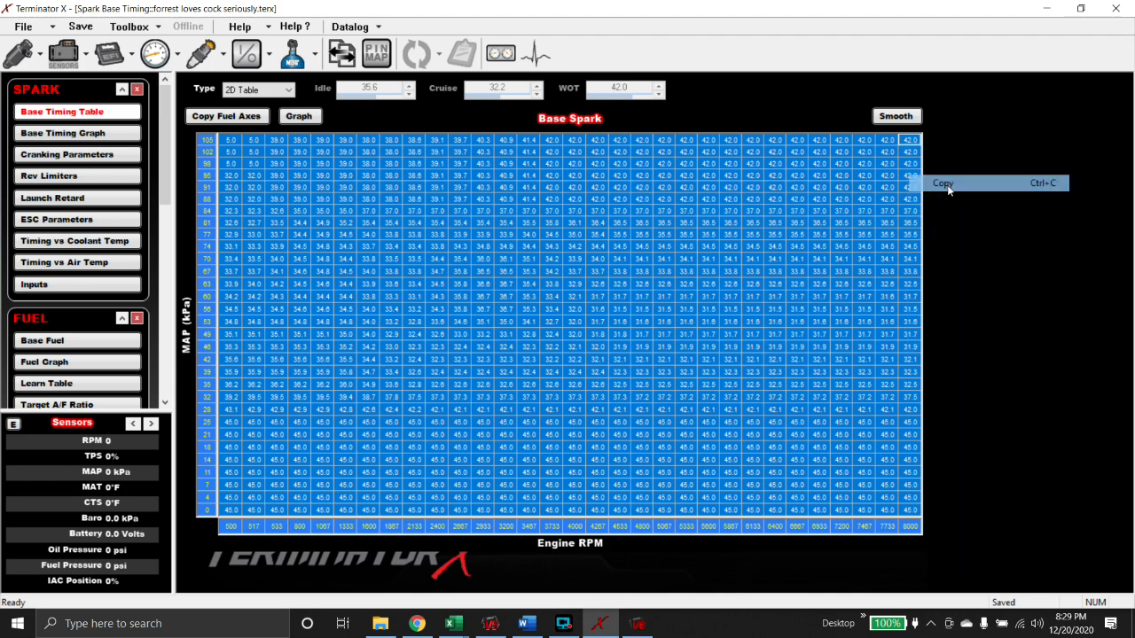
- Paste the copied timing values over Holley EFI V6's whole Base Spark table, then return to Terminator X
{"action": "left_click", "coordinate": [636, 628]}
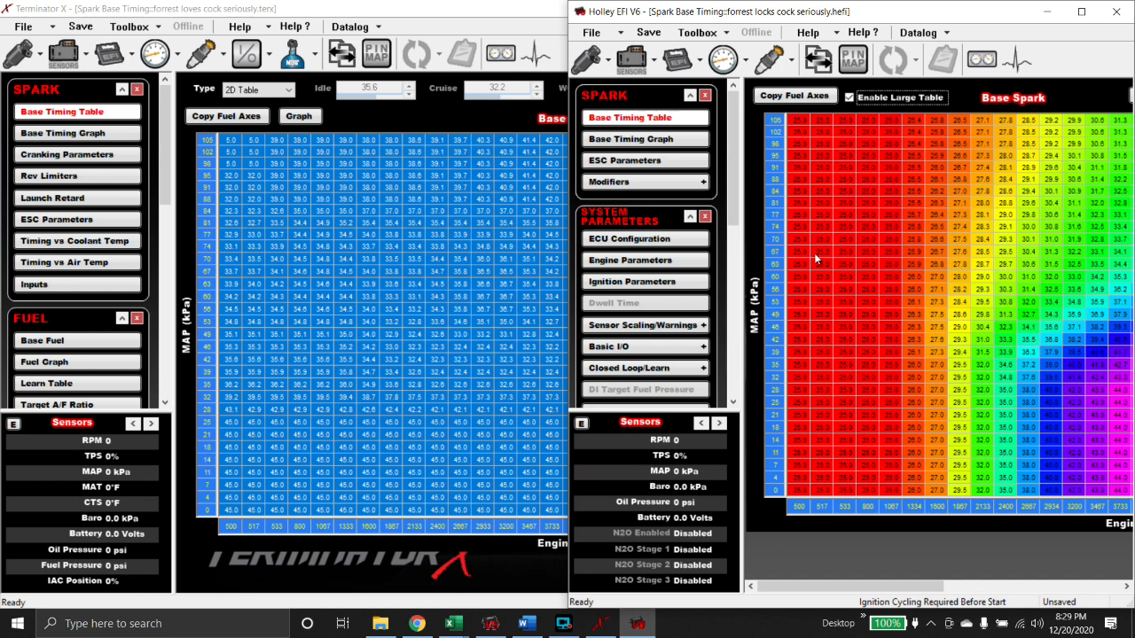
{"action": "left_click", "coordinate": [1081, 8]}
{"action": "left_click_drag", "start_coordinate": [231, 484], "coordinate": [909, 114]}
{"action": "right_click", "coordinate": [909, 115]}
{"action": "left_click", "coordinate": [936, 174]}
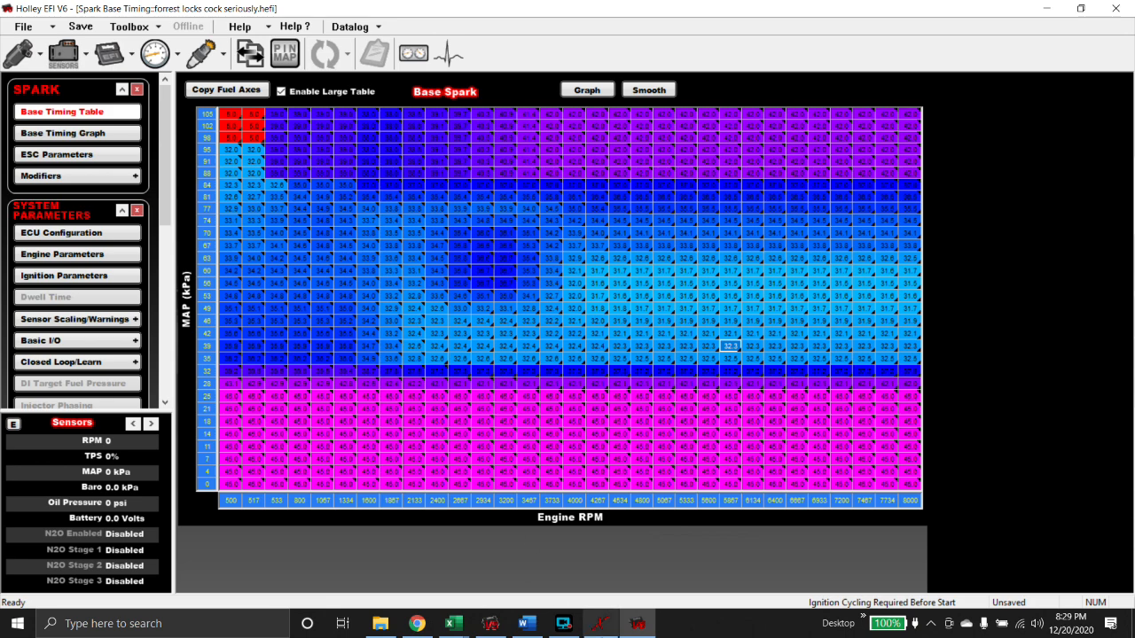
{"action": "left_click", "coordinate": [604, 629]}
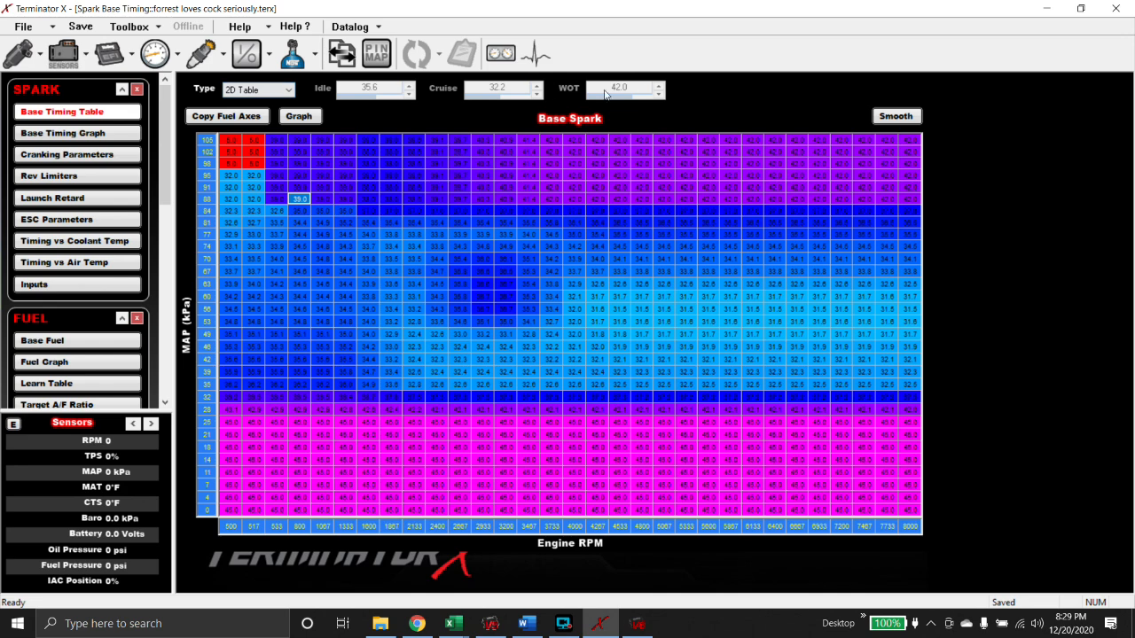
- Show Terminator X's Cranking Parameters (14.0° timing, 400 RPM crank-to-run) and un-maximize its window
{"action": "left_click", "coordinate": [94, 133]}
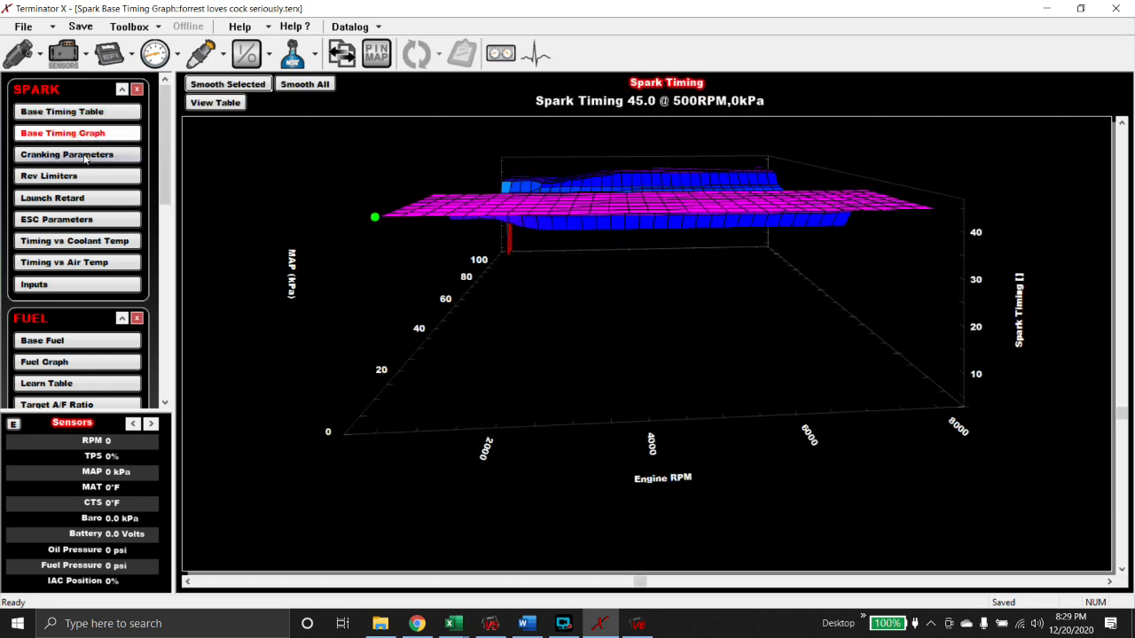
{"action": "left_click", "coordinate": [85, 156]}
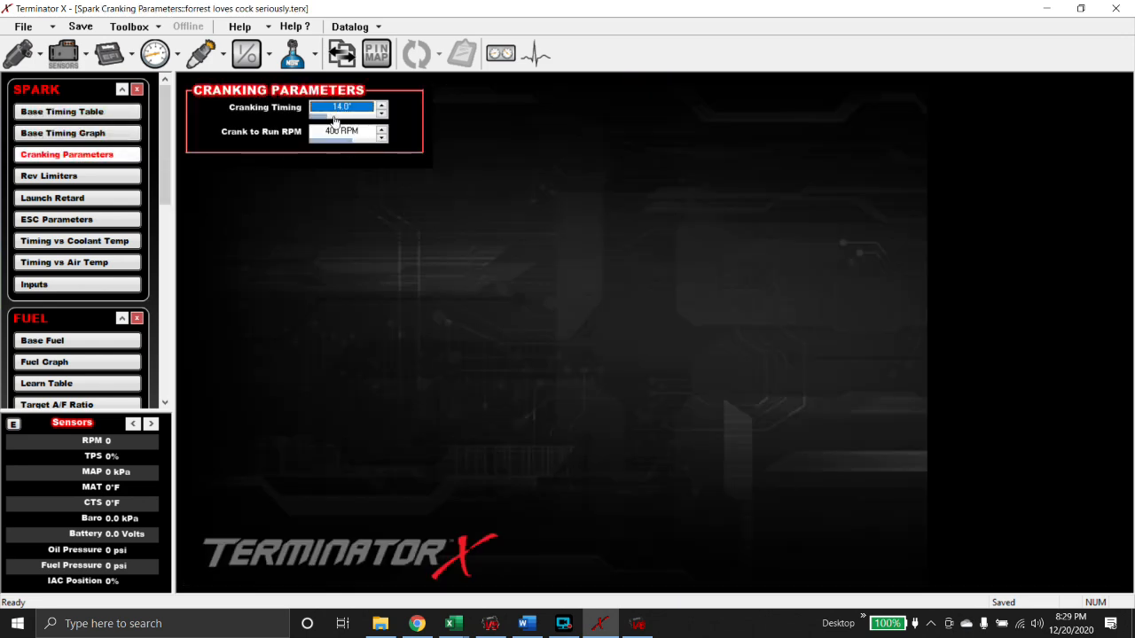
{"action": "left_click", "coordinate": [1081, 8]}
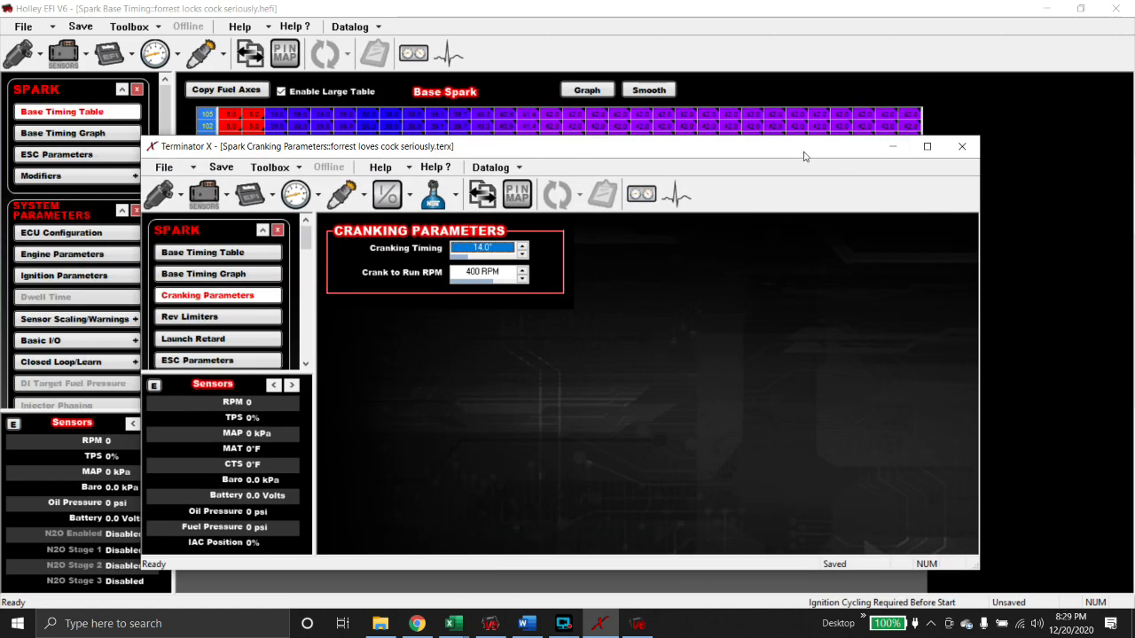
{"action": "left_click_drag", "start_coordinate": [794, 147], "coordinate": [362, 12]}
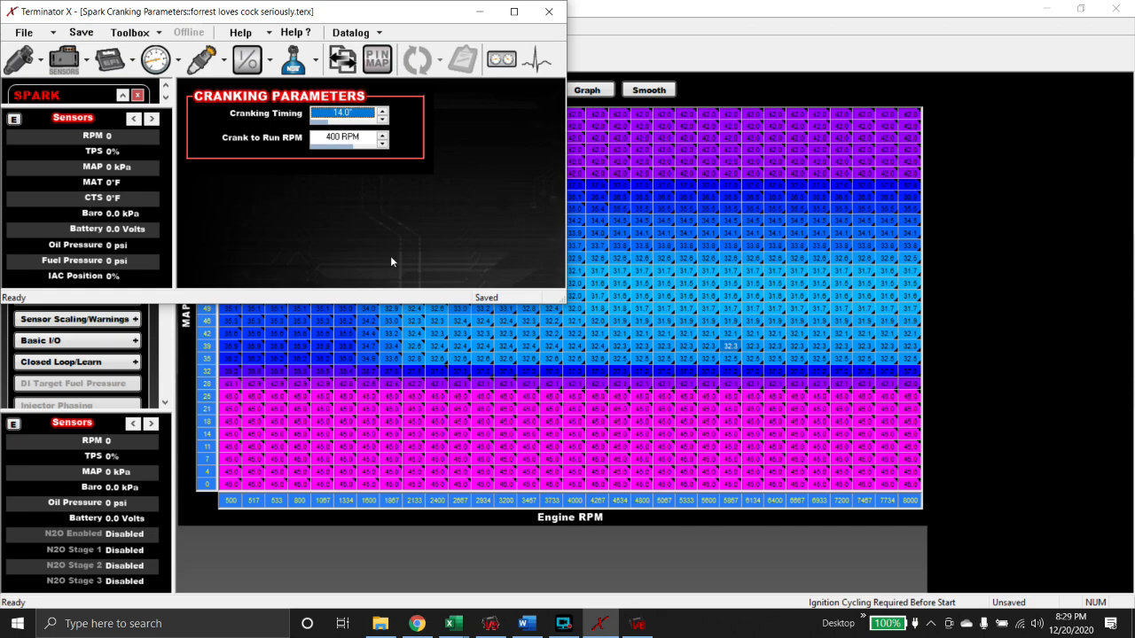
- Snap Holley EFI V6 to the right half and fit Terminator X into the left half
{"action": "left_click", "coordinate": [1085, 11]}
{"action": "key", "text": "super+Right"}
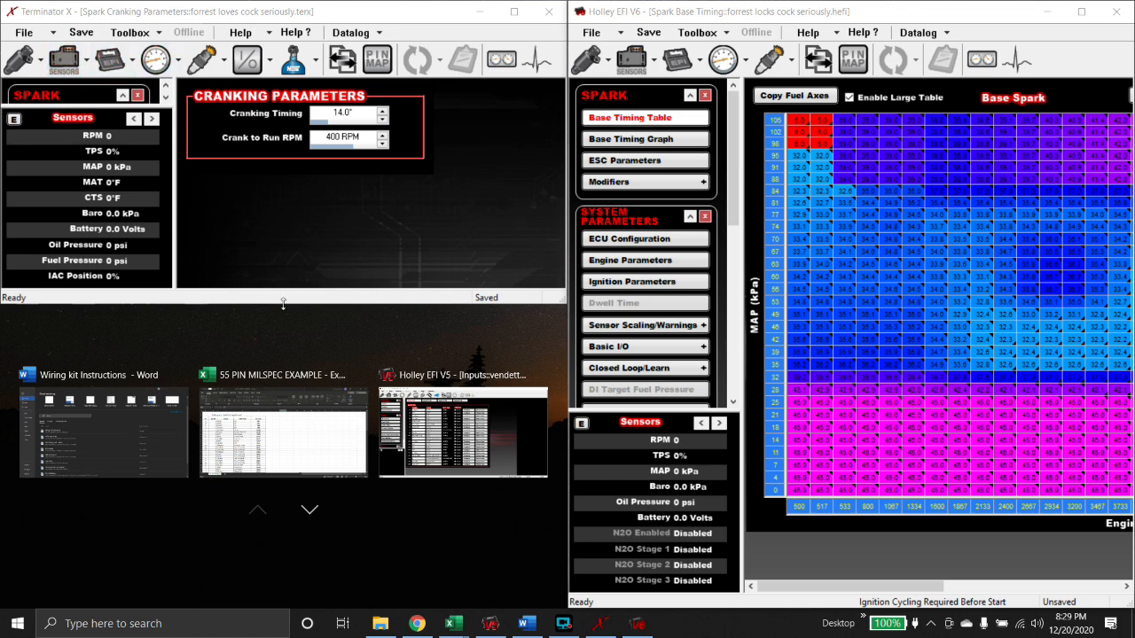
{"action": "left_click", "coordinate": [514, 11]}
{"action": "left_click", "coordinate": [1081, 8]}
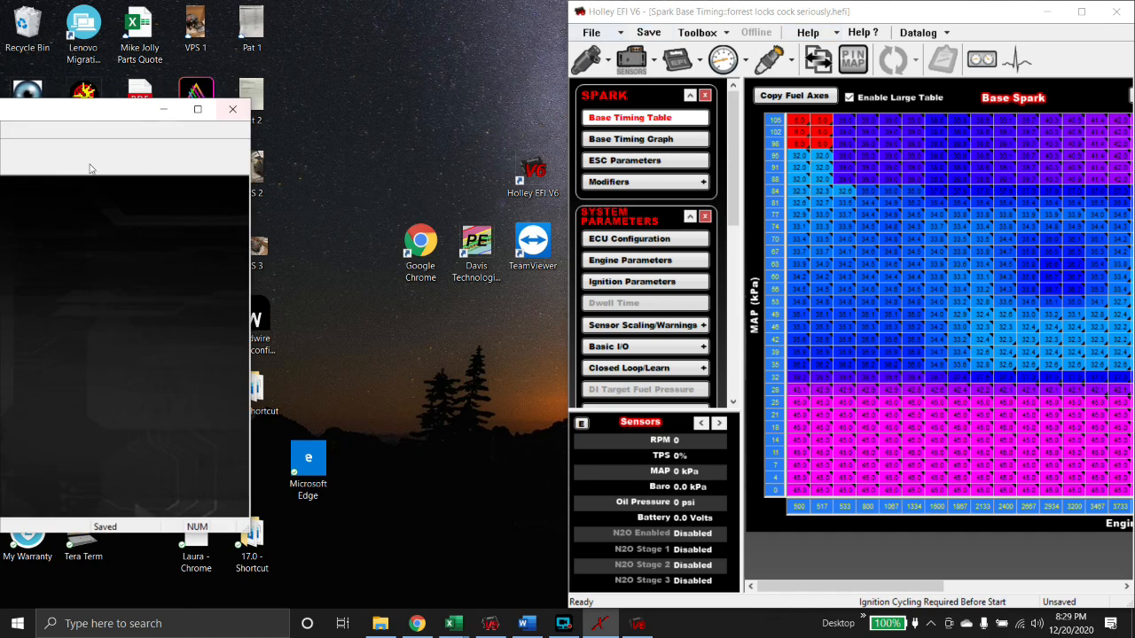
{"action": "left_click_drag", "start_coordinate": [71, 113], "coordinate": [2, 220]}
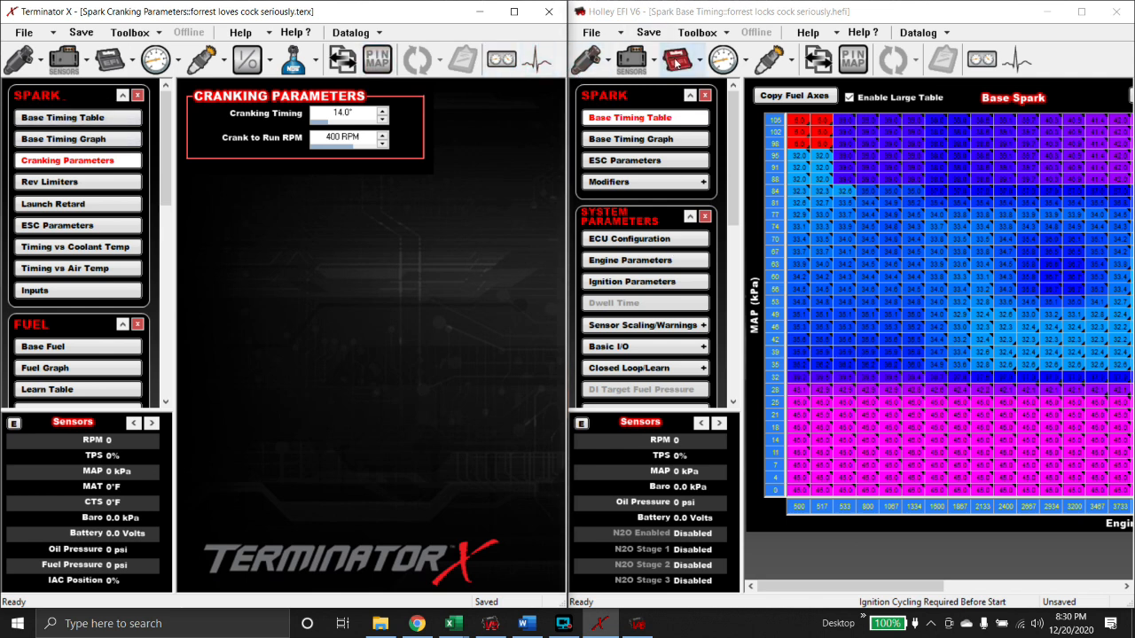
- Set Holley's cranking timing to 14.0° under Ignition Parameters, then view Terminator X's Rev Limiters (7800 RPM)
{"action": "left_click", "coordinate": [677, 59]}
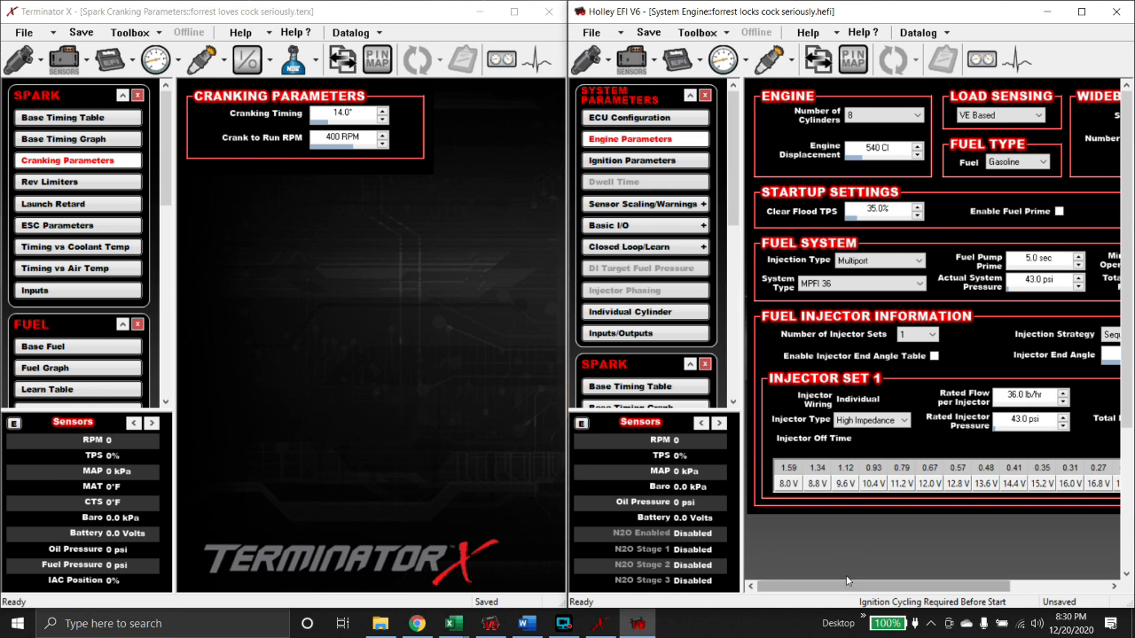
{"action": "left_click", "coordinate": [671, 164]}
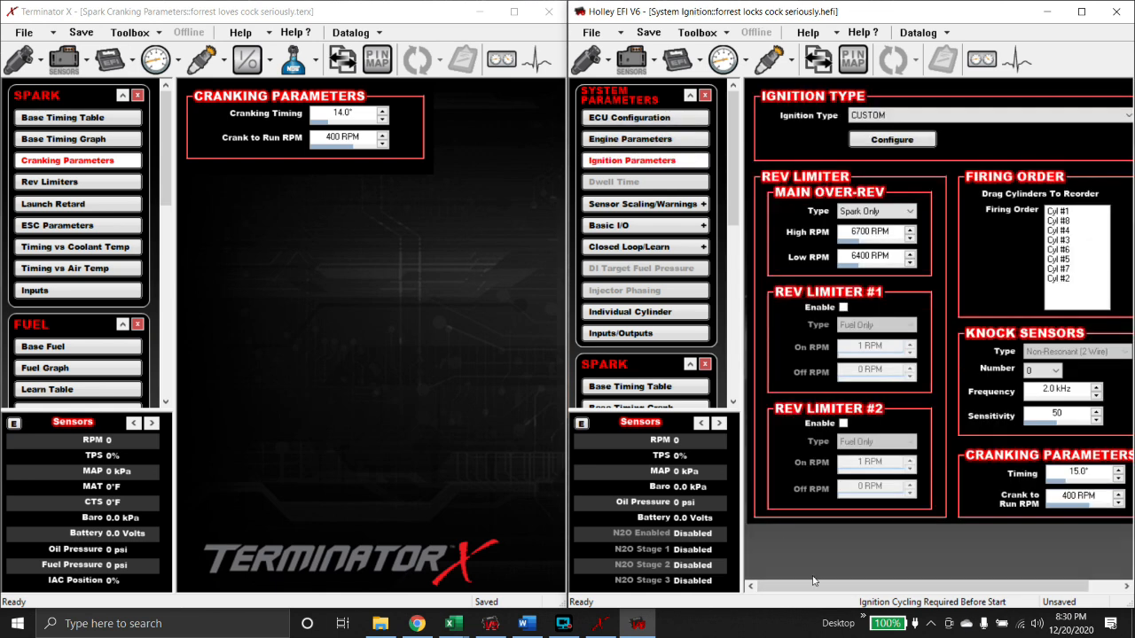
{"action": "left_click_drag", "start_coordinate": [816, 586], "coordinate": [847, 586]}
{"action": "double_click", "coordinate": [1034, 471]}
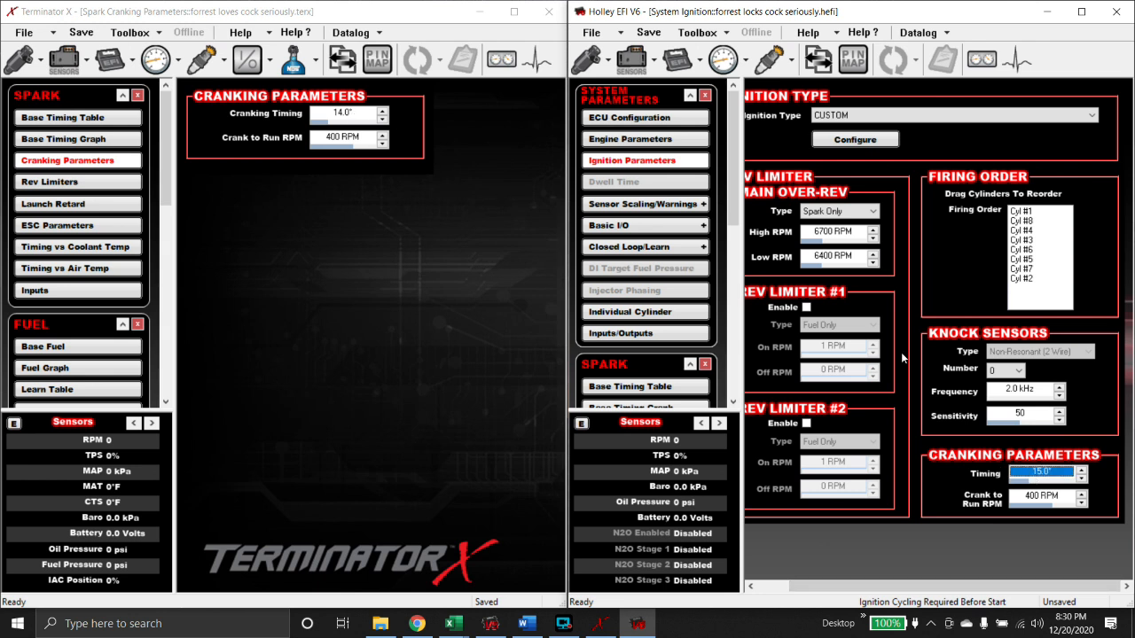
{"action": "type", "text": "14"}
{"action": "key", "text": "Return"}
{"action": "left_click", "coordinate": [37, 182]}
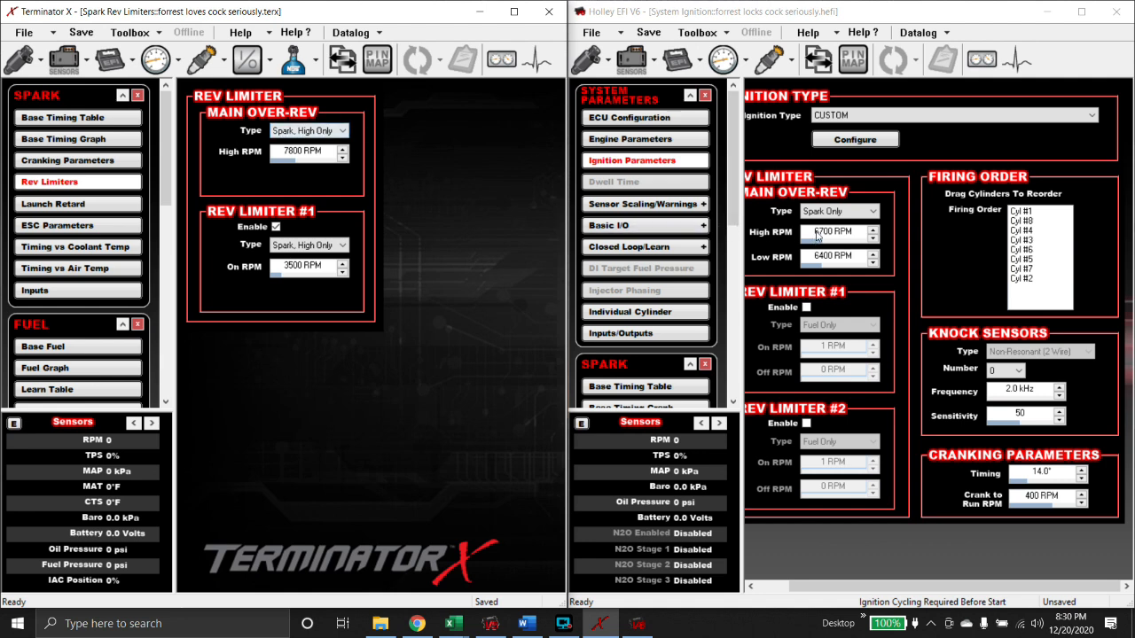
- Set Holley's main over-rev type to Spark, High Only and enter 7000 as its High RPM
{"action": "left_click", "coordinate": [838, 211]}
{"action": "left_click", "coordinate": [829, 263]}
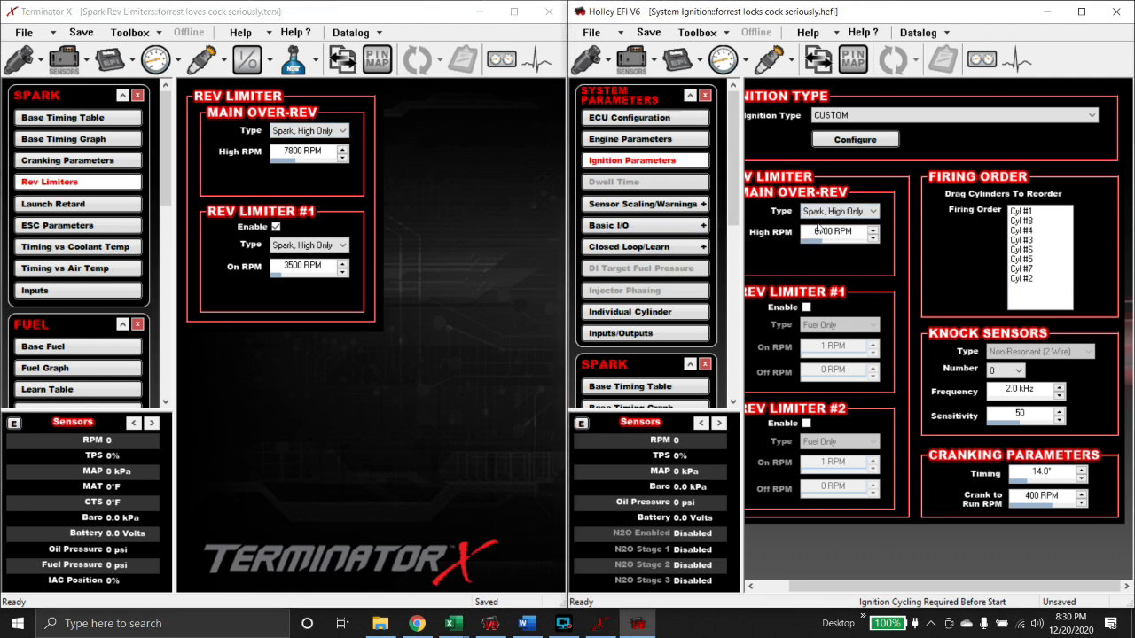
{"action": "left_click", "coordinate": [822, 232]}
{"action": "type", "text": "7000"}
{"action": "key", "text": "Return"}
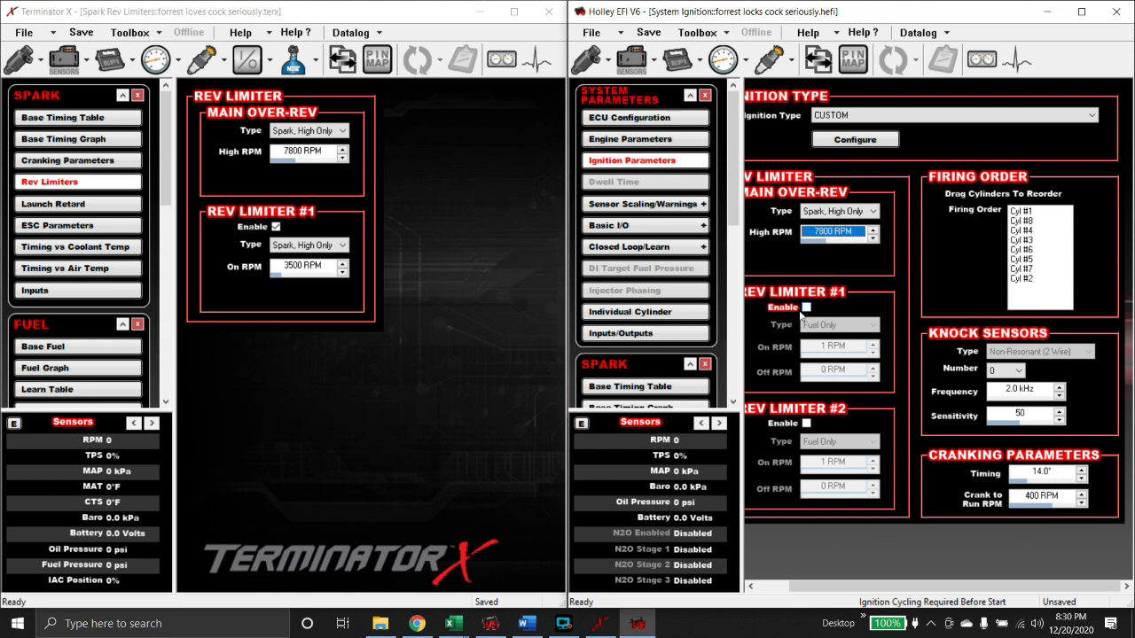
- Enable Rev Limiter #1 as Spark, High Only at 3500 RPM, then show Terminator X's Engine Parameters
{"action": "left_click", "coordinate": [806, 308]}
{"action": "left_click", "coordinate": [816, 327]}
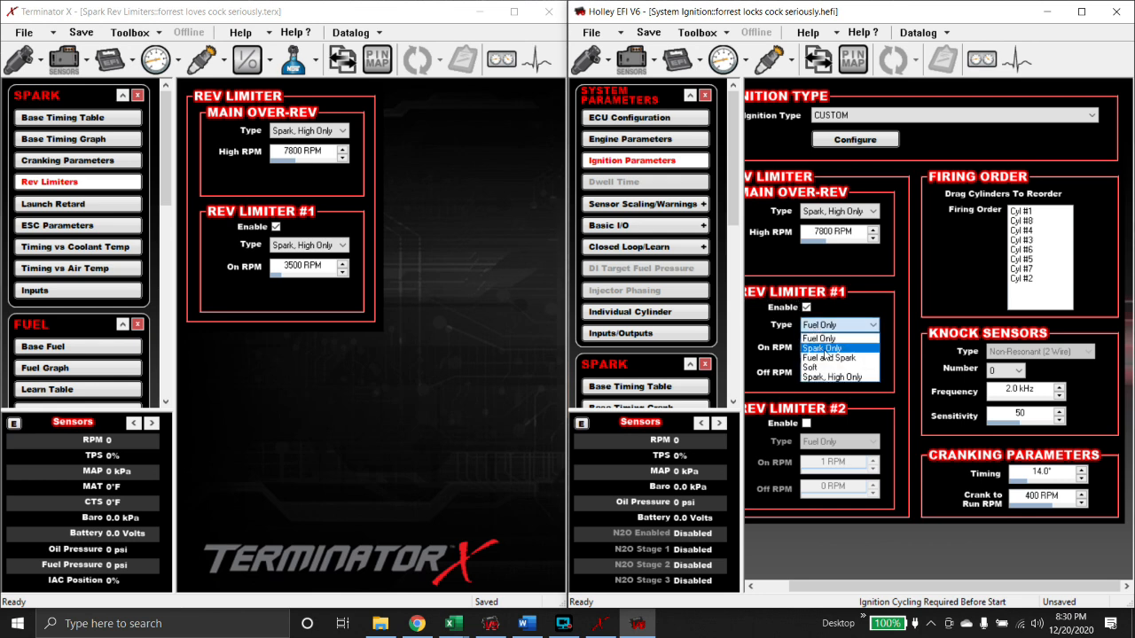
{"action": "left_click", "coordinate": [825, 376]}
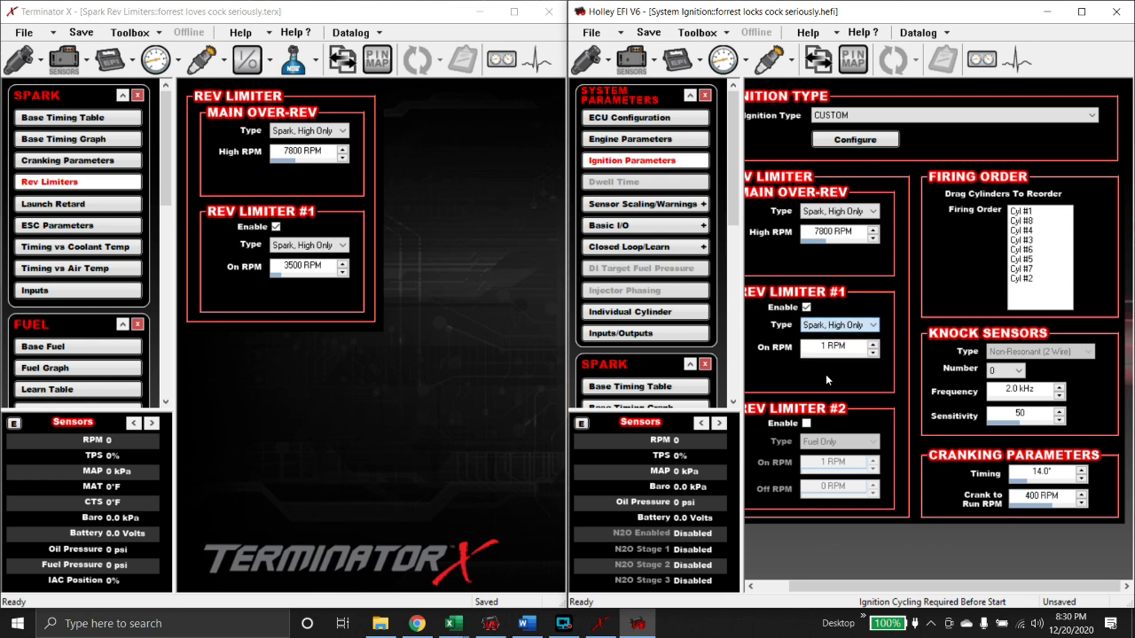
{"action": "left_click", "coordinate": [825, 347]}
{"action": "type", "text": "3500"}
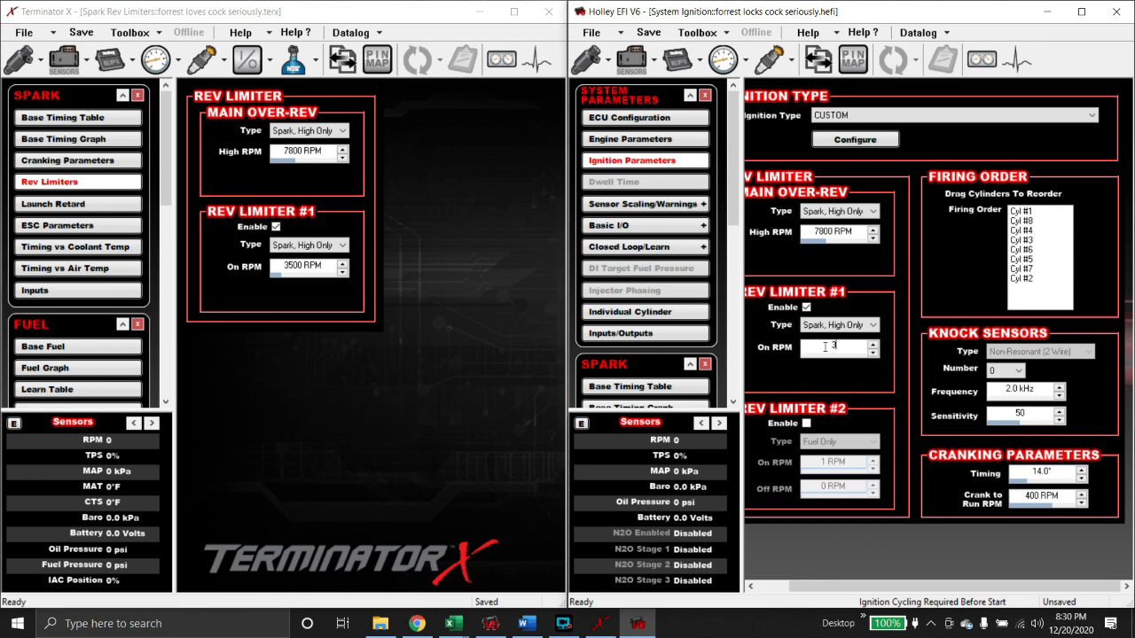
{"action": "key", "text": "Return"}
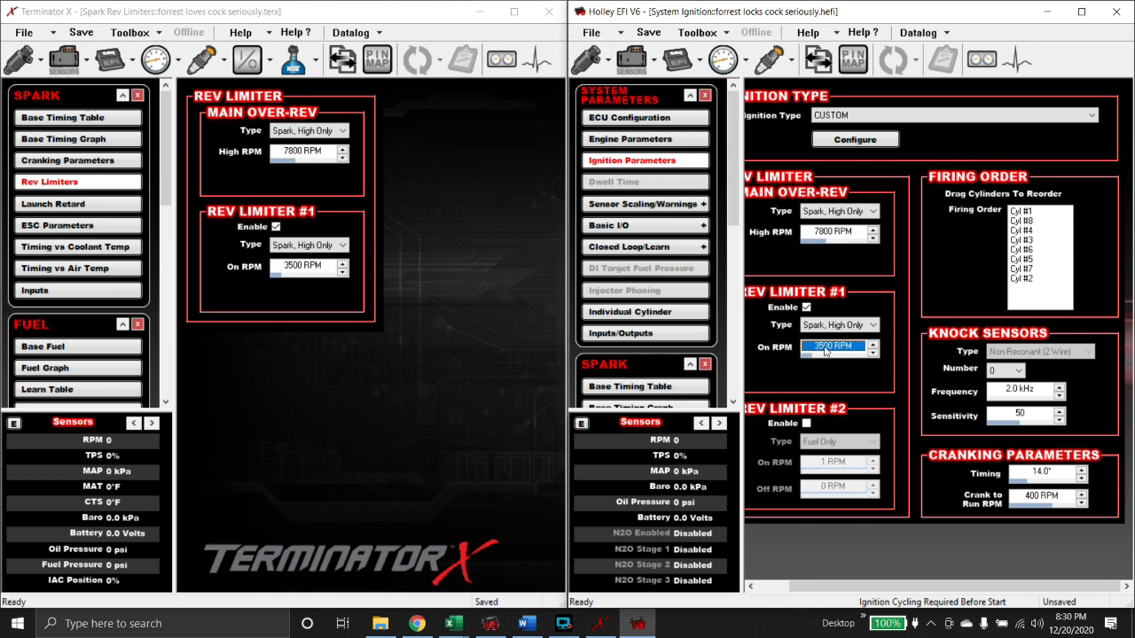
{"action": "left_click", "coordinate": [548, 310]}
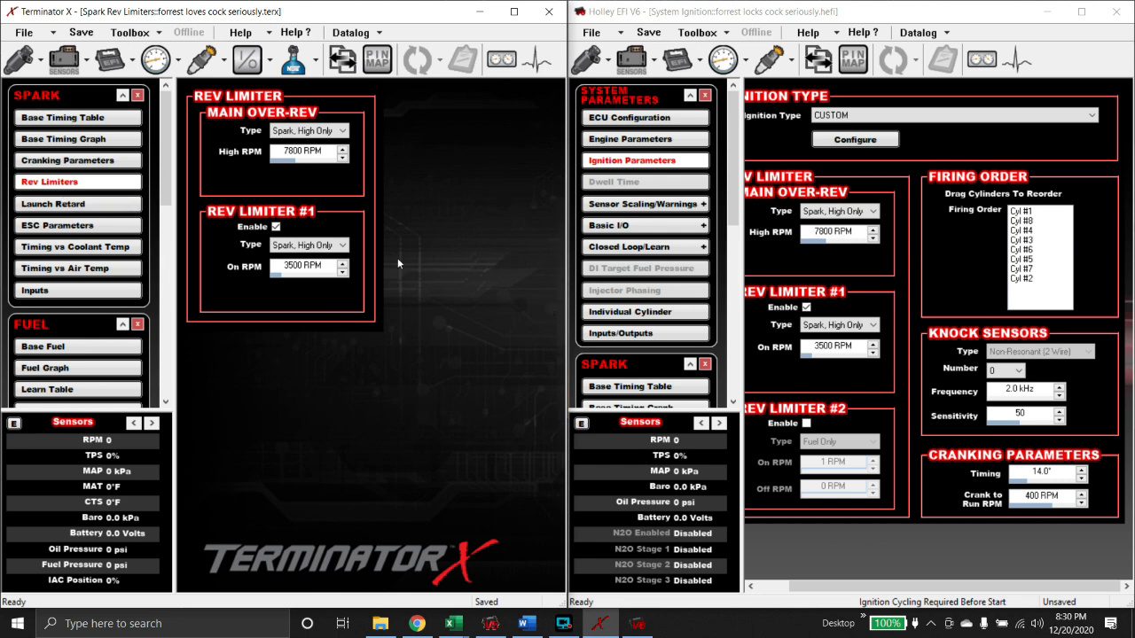
{"action": "left_click", "coordinate": [111, 61]}
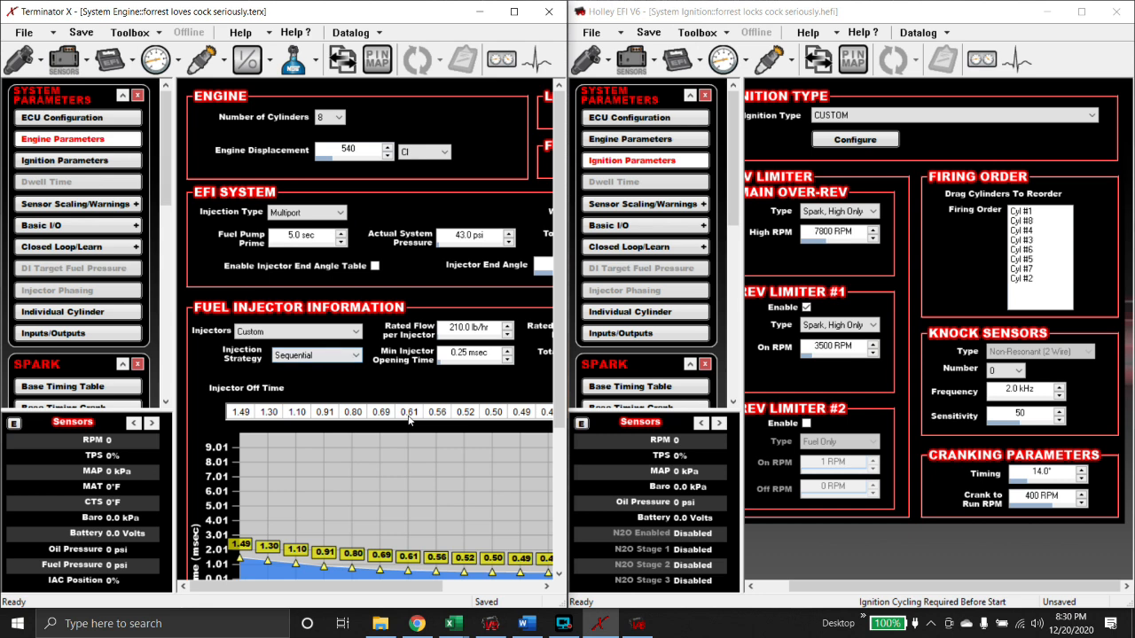
- Add the first .nitrous individual config from the Nitrous folder to Holley, then show Terminator X's nitrous settings
{"action": "left_click_drag", "start_coordinate": [284, 590], "coordinate": [455, 556]}
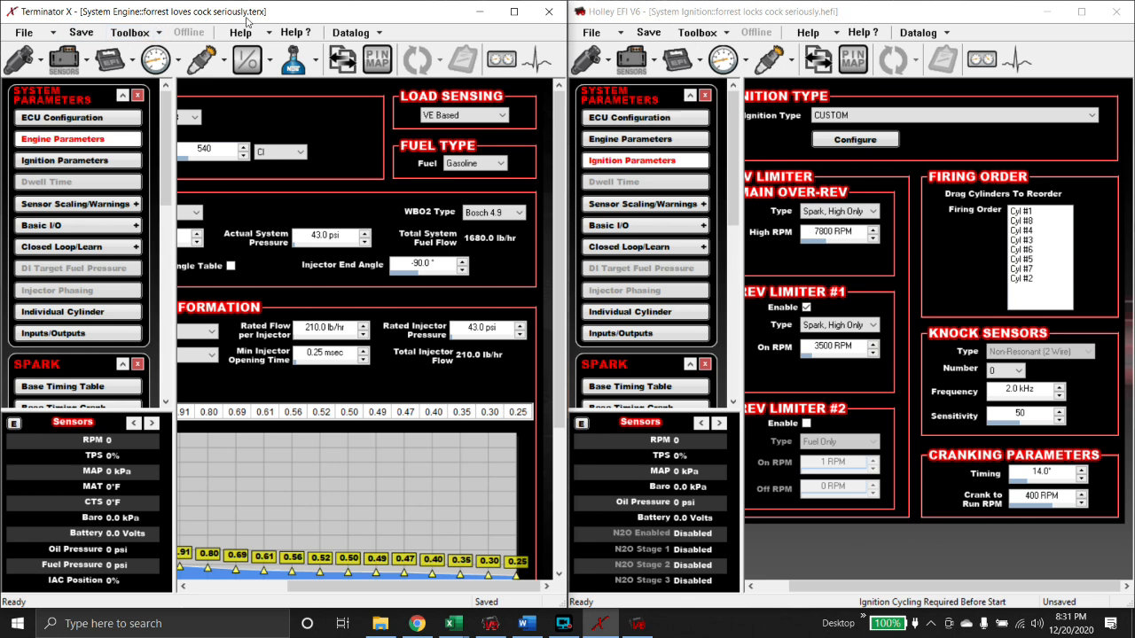
{"action": "left_click", "coordinate": [727, 34]}
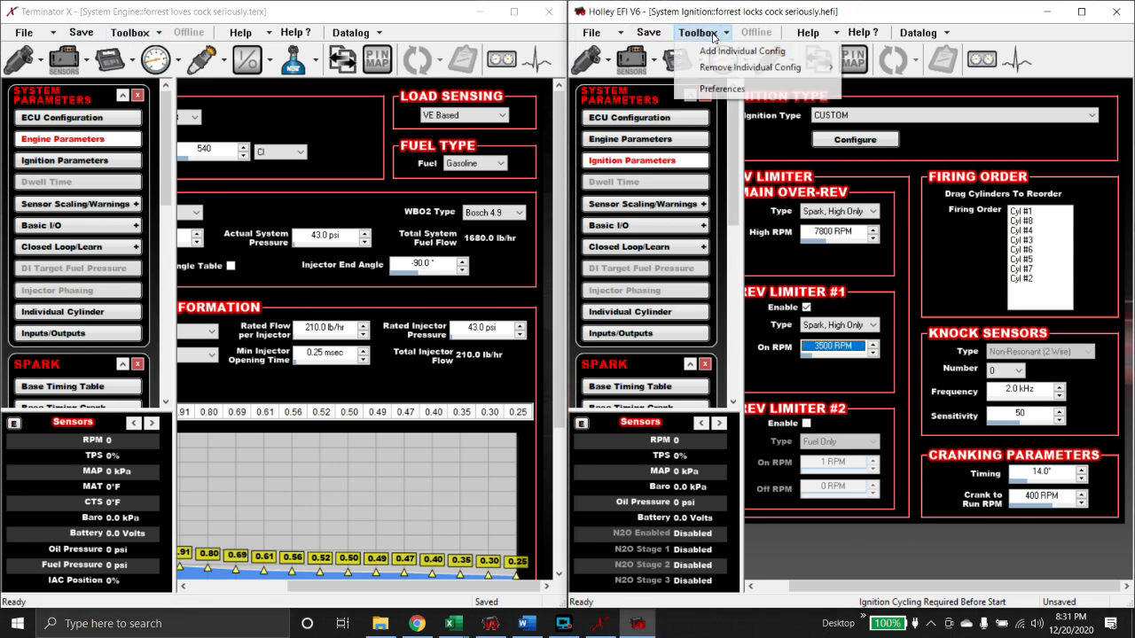
{"action": "left_click", "coordinate": [723, 55]}
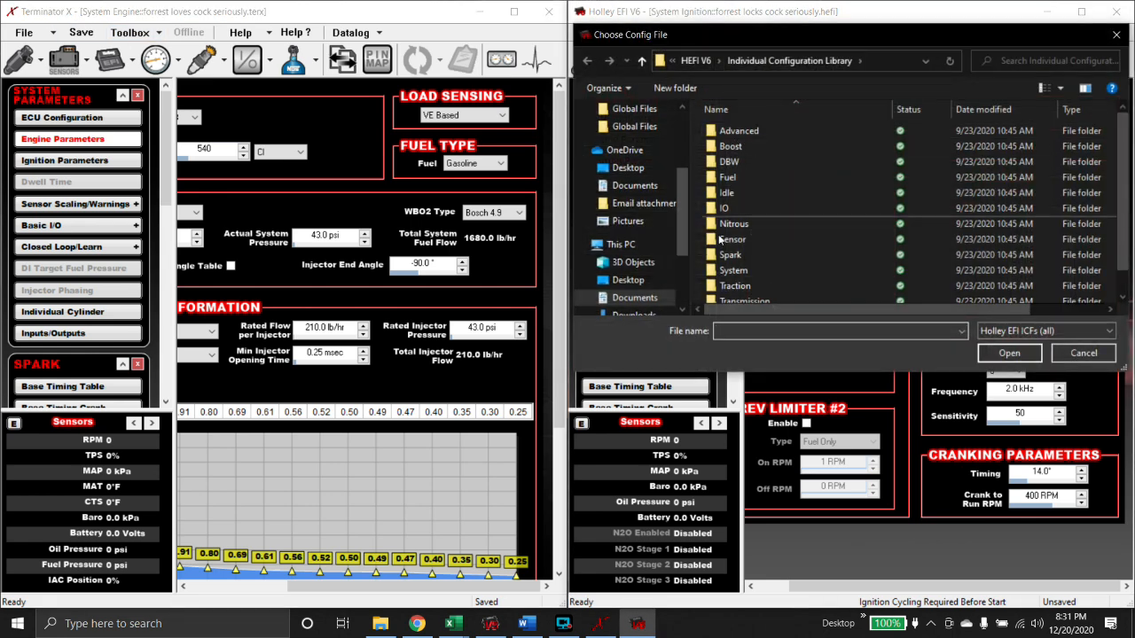
{"action": "double_click", "coordinate": [728, 224]}
{"action": "double_click", "coordinate": [752, 134]}
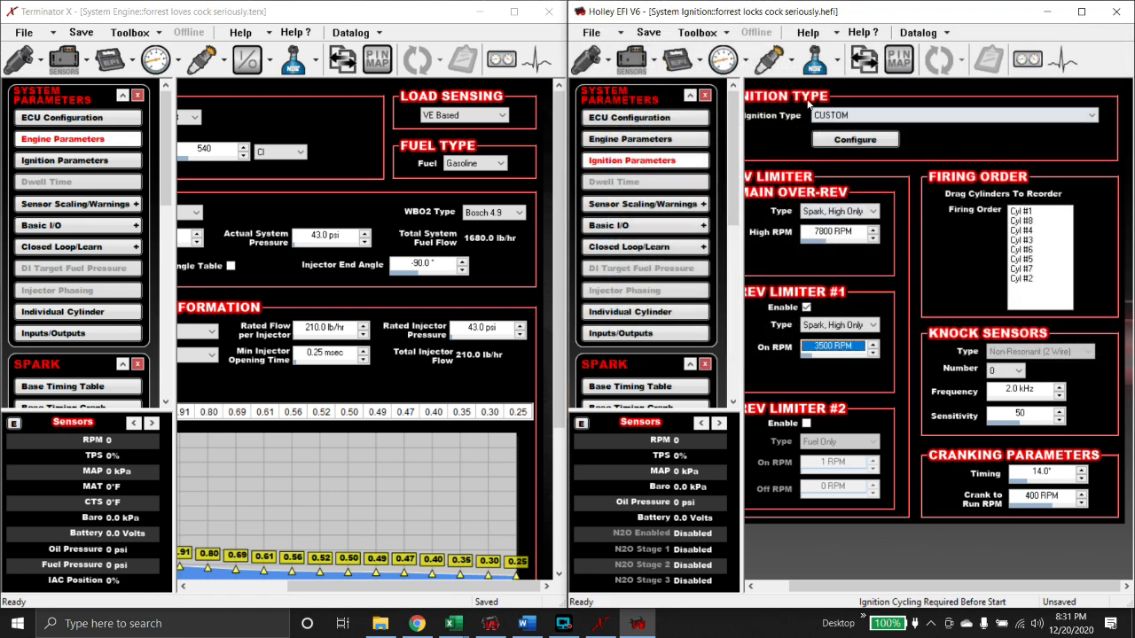
{"action": "left_click", "coordinate": [295, 61]}
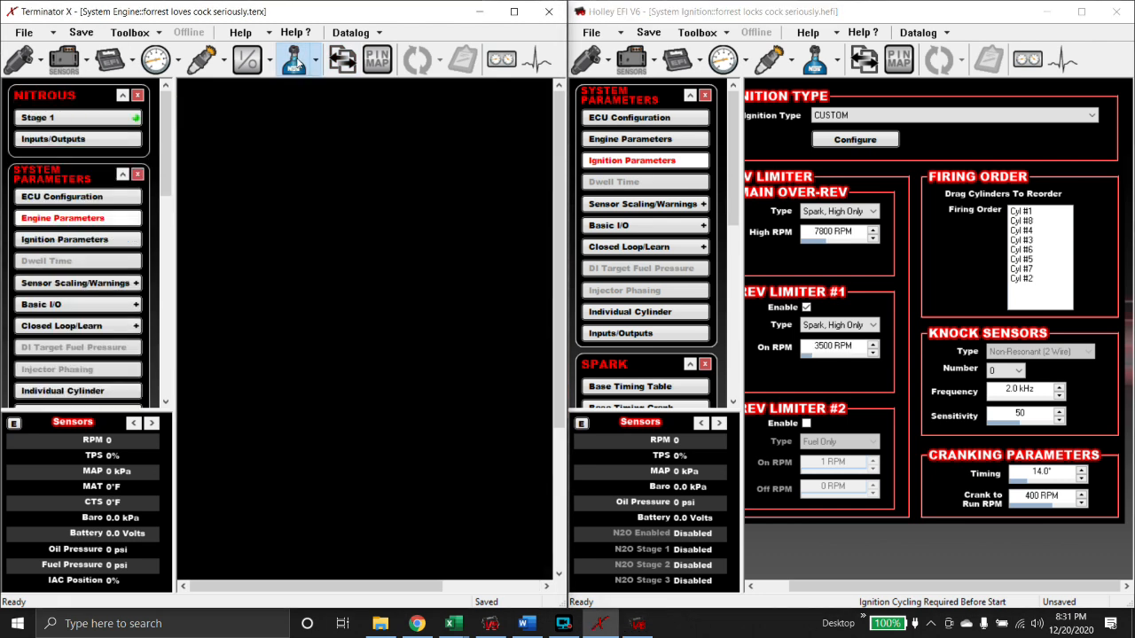
- Set Holley's Nitrous Stage 1 type to Dry/Progressive, then open both files' ECU pin maps
{"action": "left_click", "coordinate": [814, 60]}
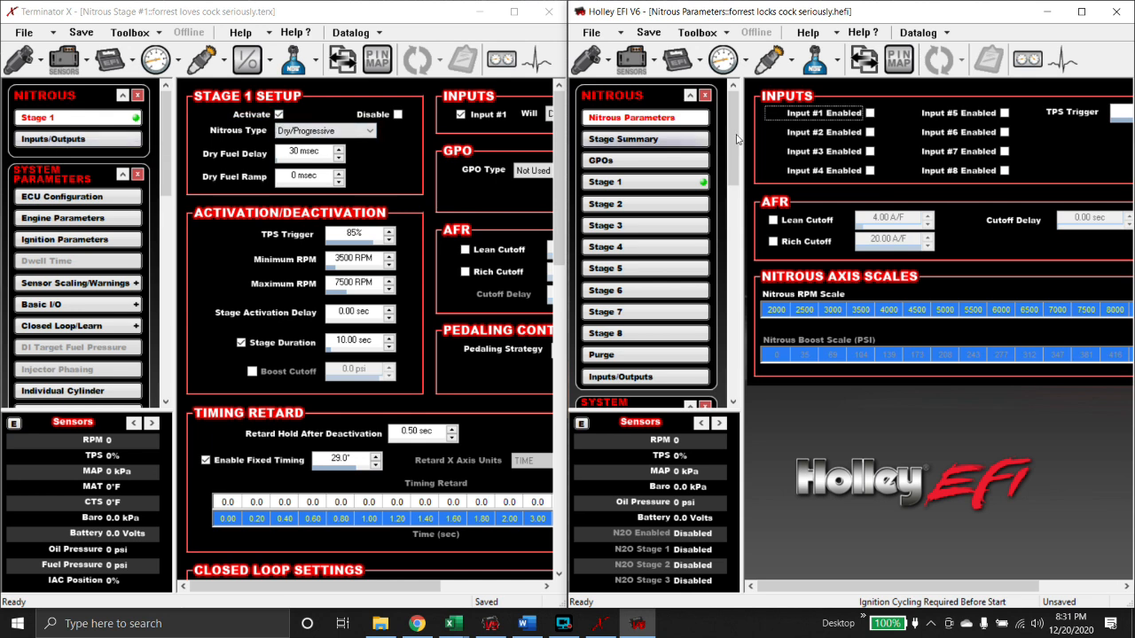
{"action": "left_click", "coordinate": [630, 182]}
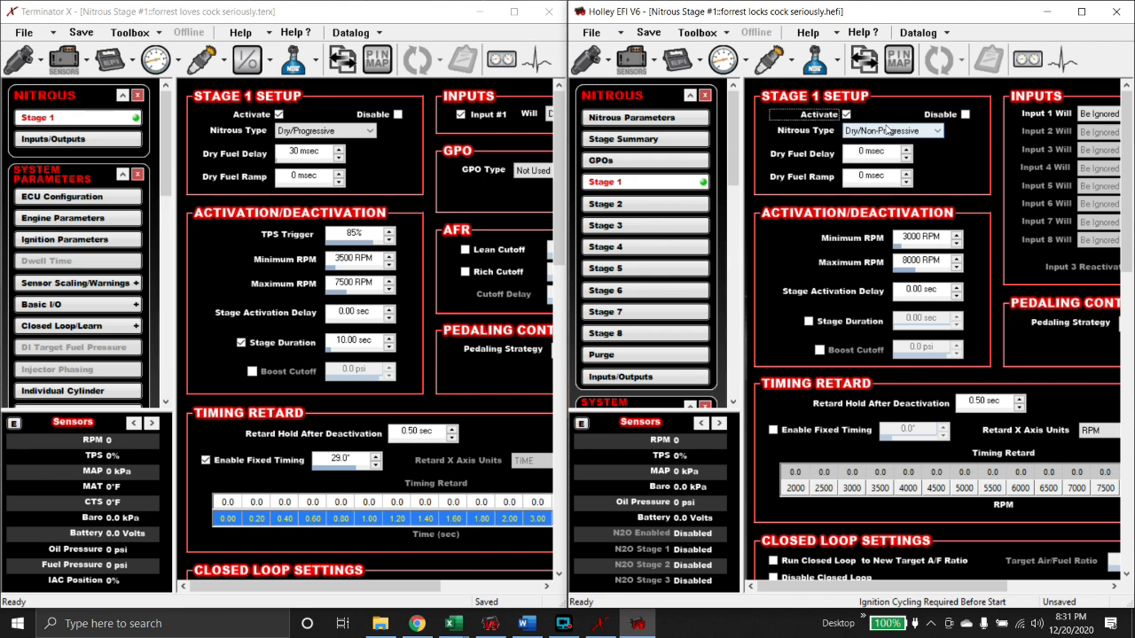
{"action": "left_click", "coordinate": [885, 131]}
{"action": "left_click", "coordinate": [882, 173]}
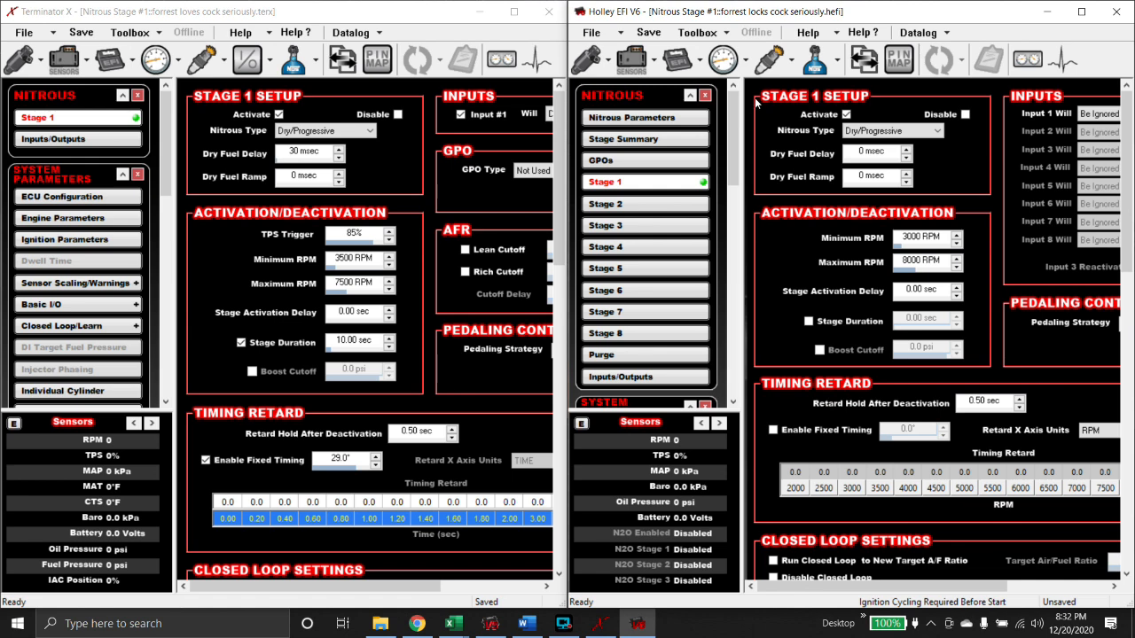
{"action": "left_click", "coordinate": [899, 58]}
{"action": "left_click", "coordinate": [377, 59]}
- Compare both pin maps' outputs, close Holley's, and bring Terminator X's output map (N20 Stg1 Out on B3) forward
{"action": "left_click", "coordinate": [209, 90]}
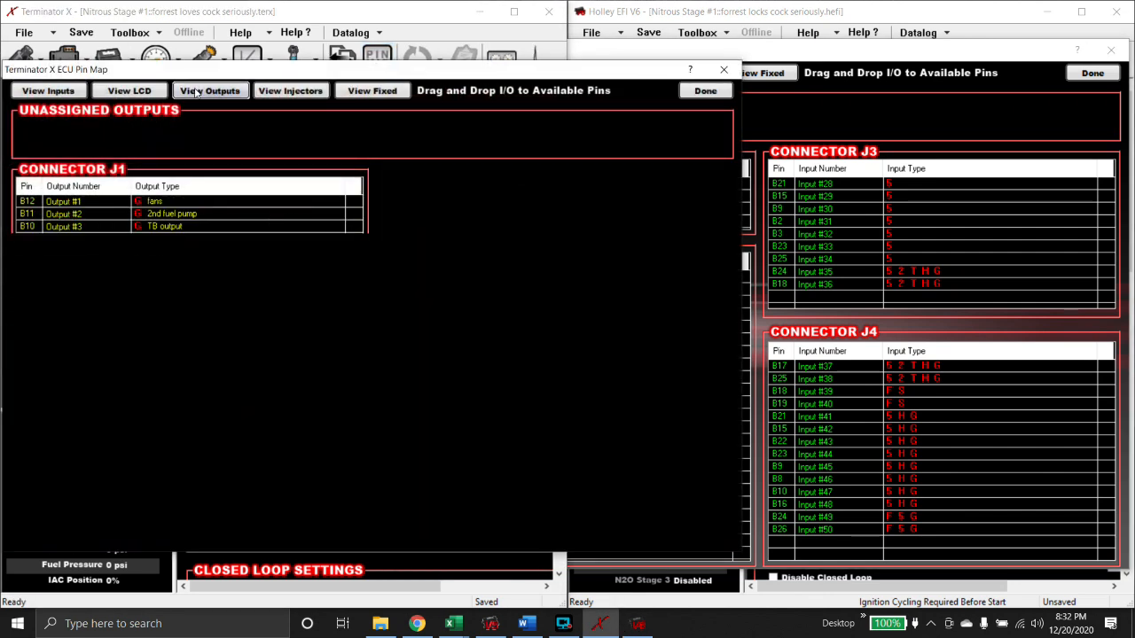
{"action": "left_click", "coordinate": [759, 95]}
{"action": "left_click", "coordinate": [597, 73]}
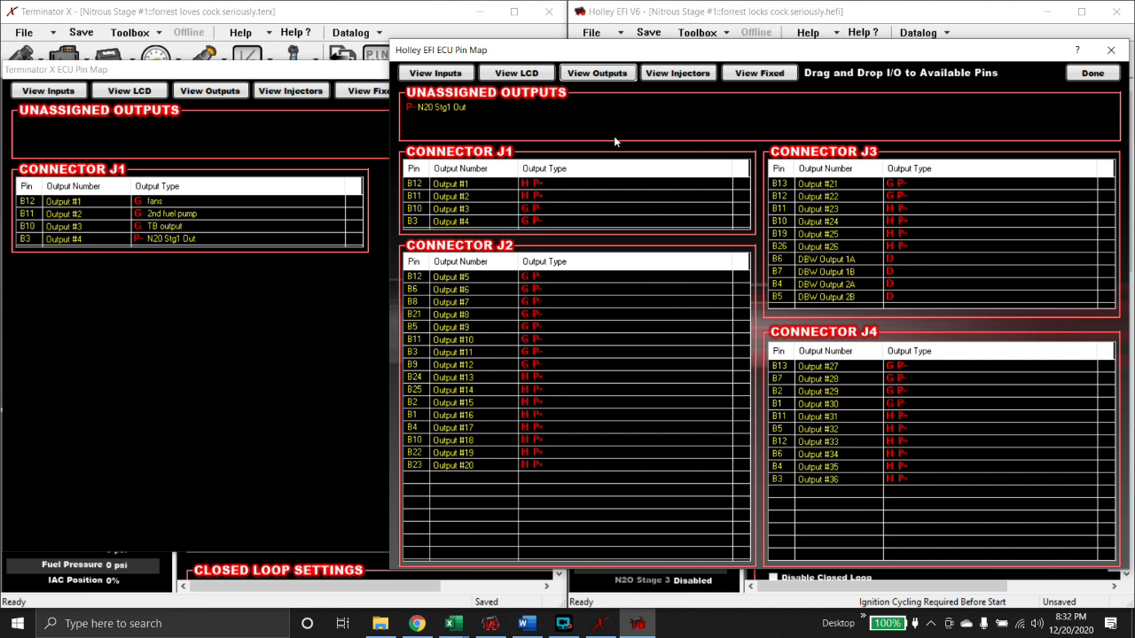
{"action": "left_click", "coordinate": [1093, 73]}
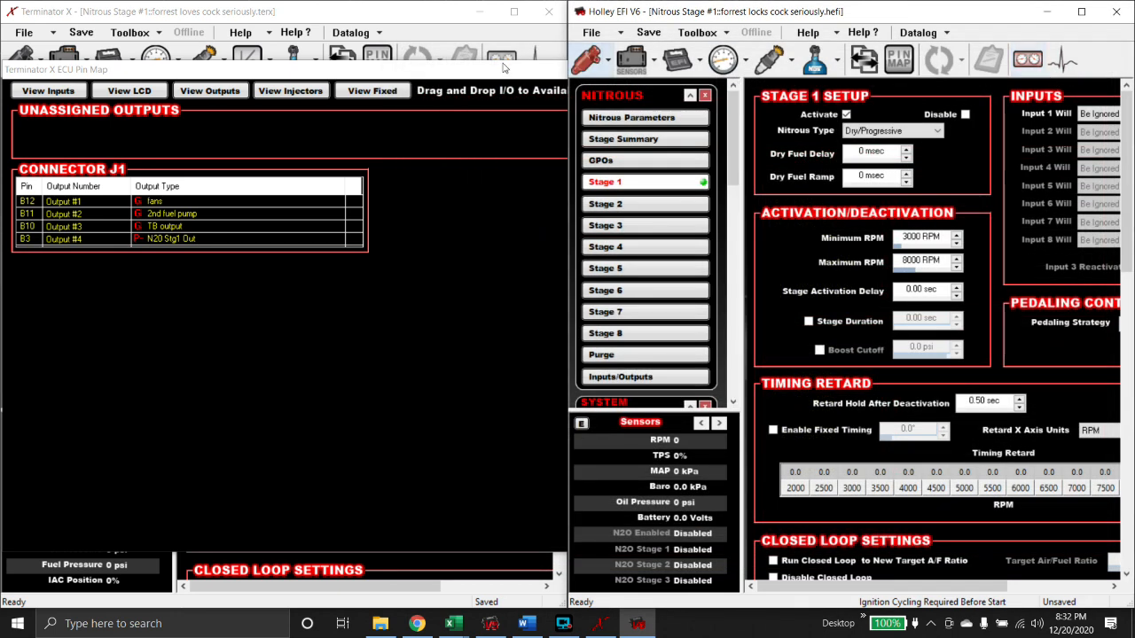
{"action": "left_click", "coordinate": [499, 82]}
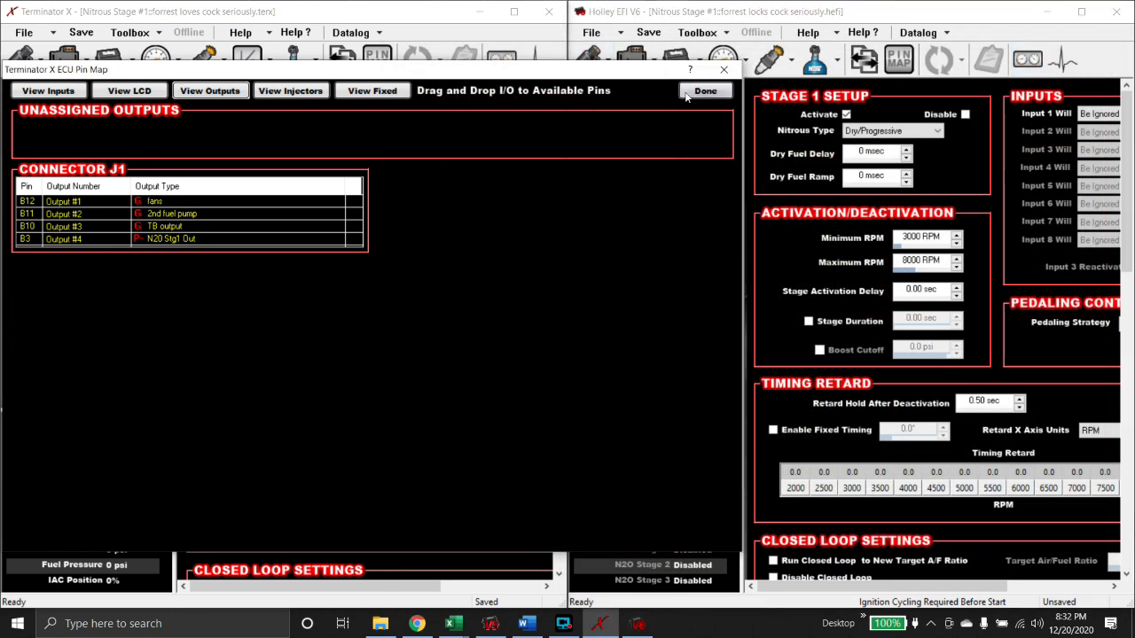